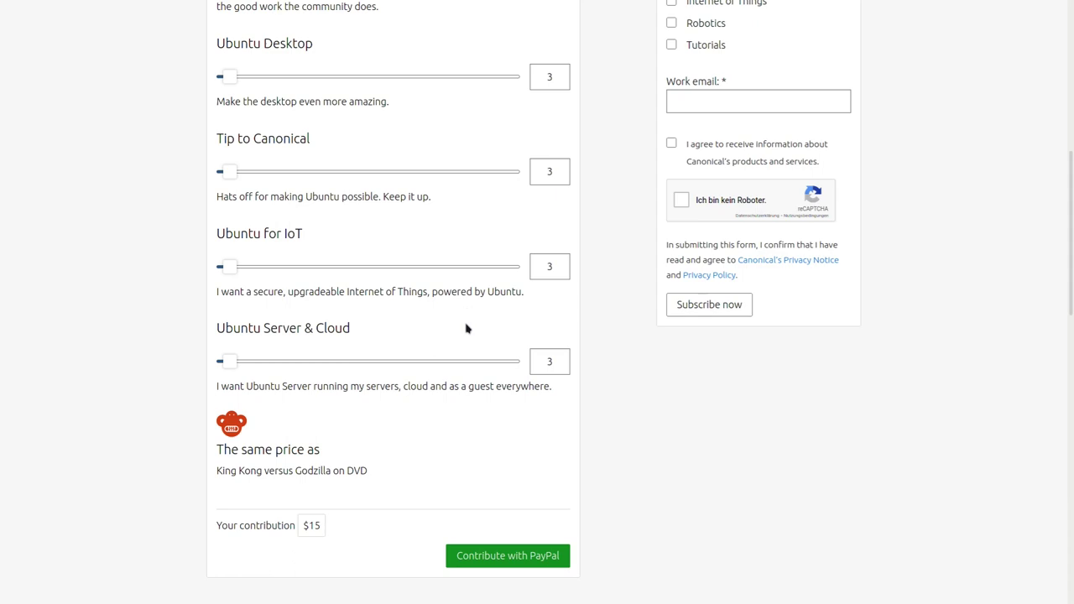
Scroll down and back up the Ubuntu download thank-you page in Firefox
scroll(139, 312, down, 3)
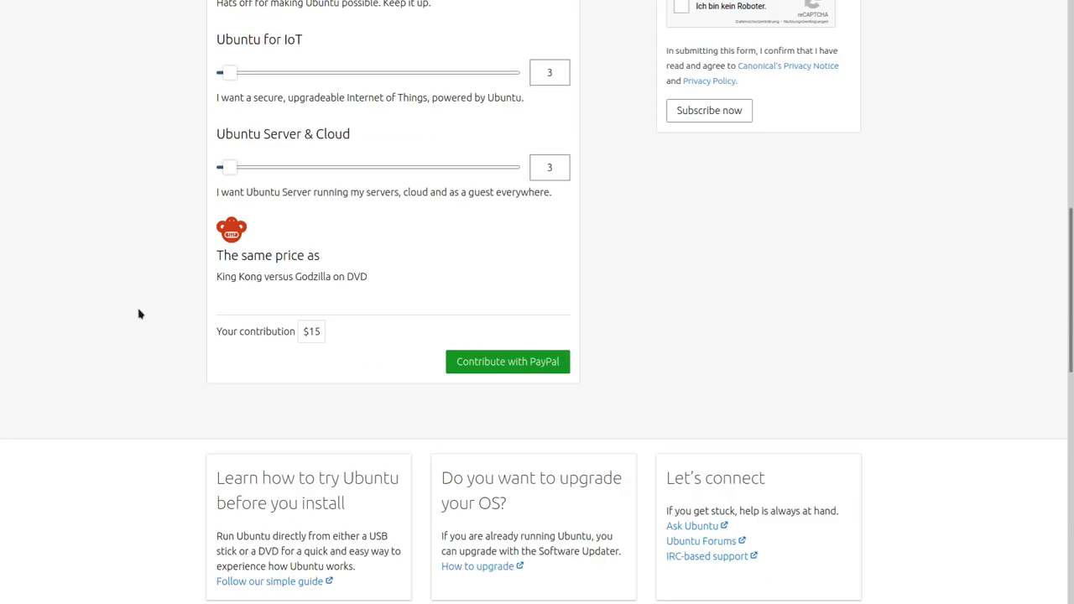
scroll(139, 312, up, 9)
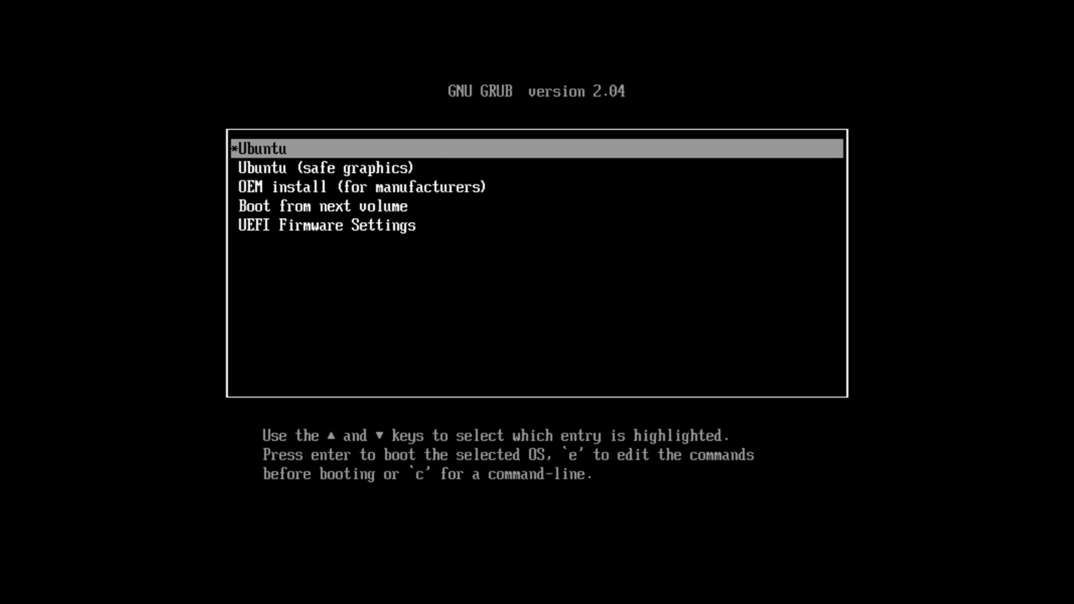
Boot the Ubuntu live system, choose Deutsch as the language and select 'Ubuntu ausprobieren'
key(Return)
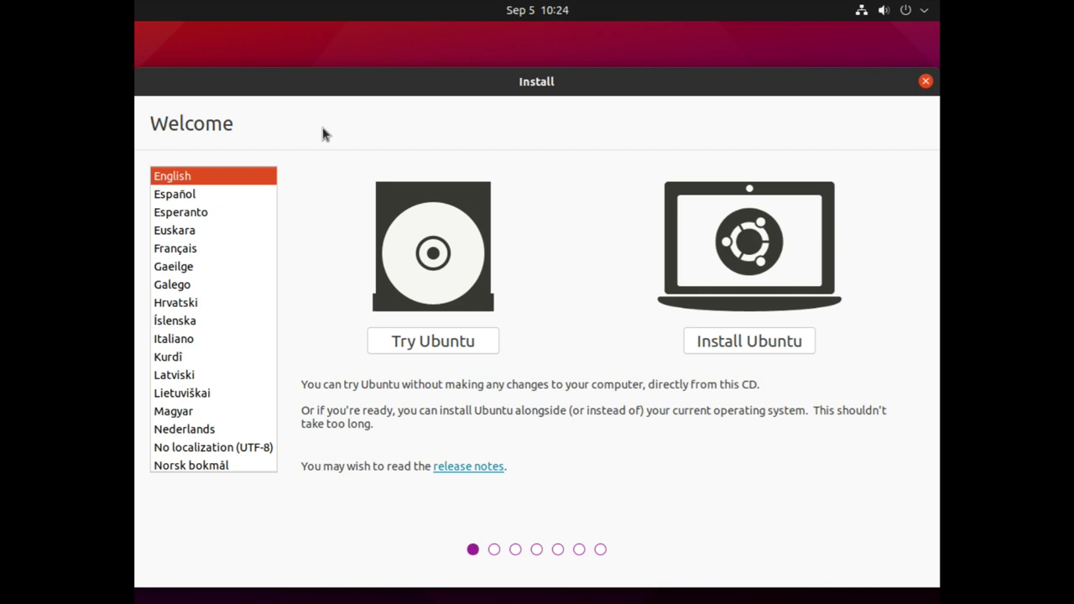
scroll(262, 236, up, 2)
click(195, 225)
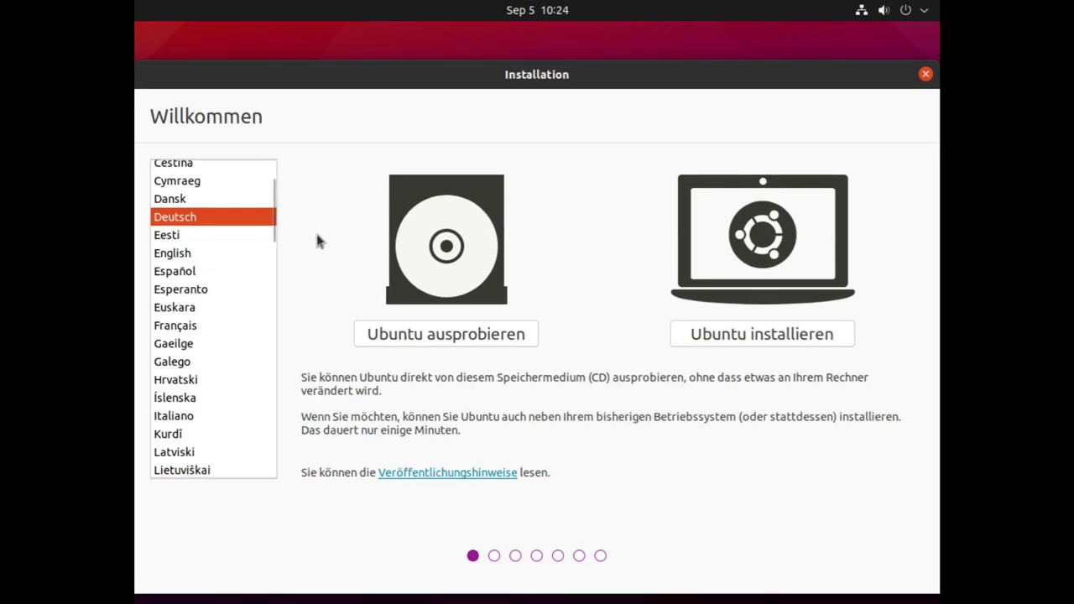
click(440, 336)
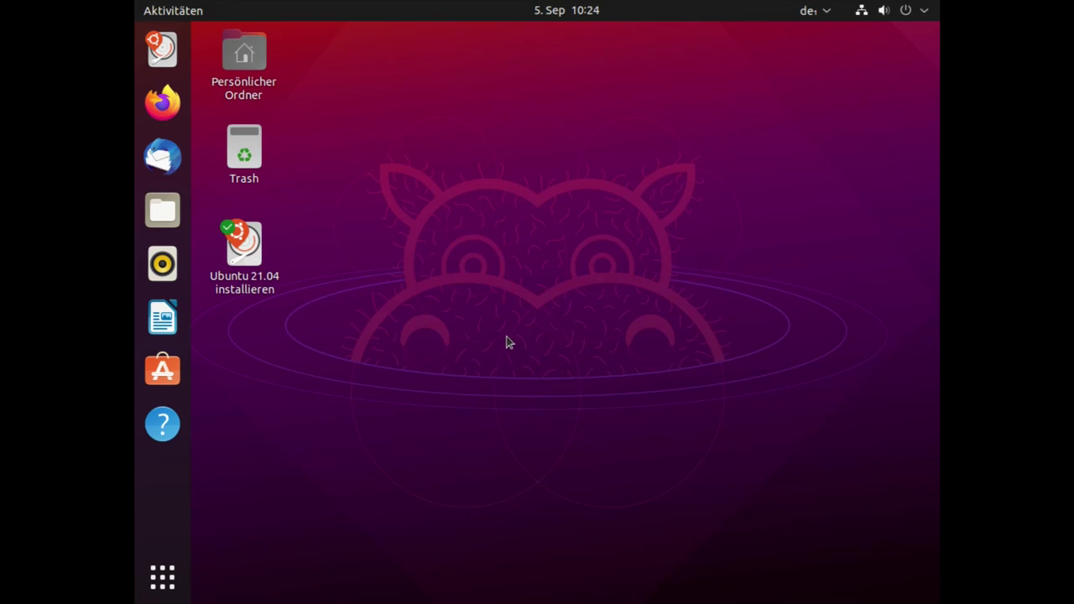
Set the live desktop's resolution to 1920 × 1080 (16:9), keep it, and close Settings
right_click(511, 181)
click(574, 317)
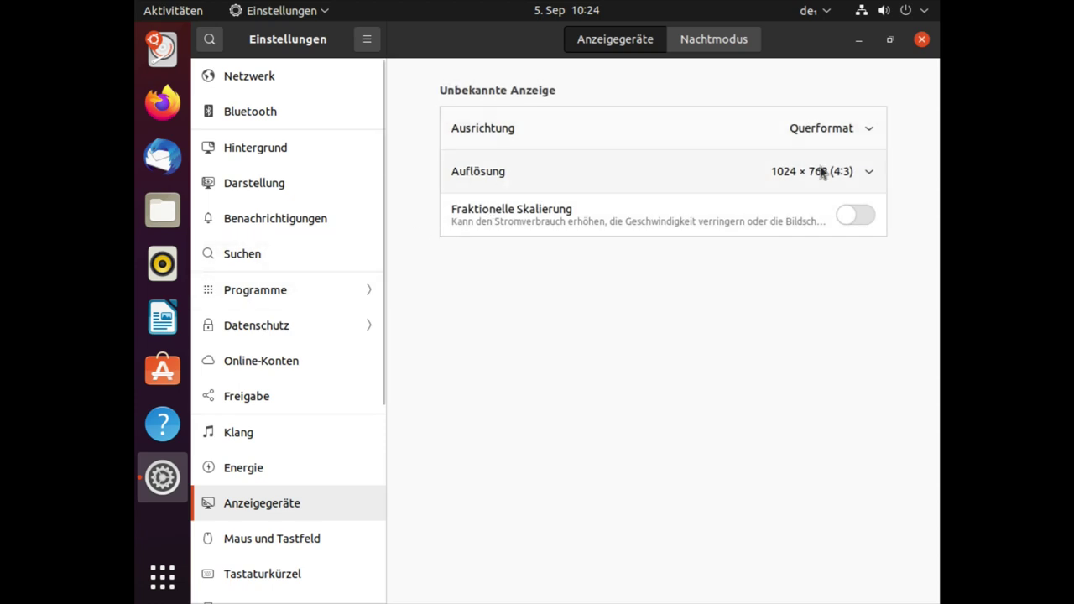
click(821, 172)
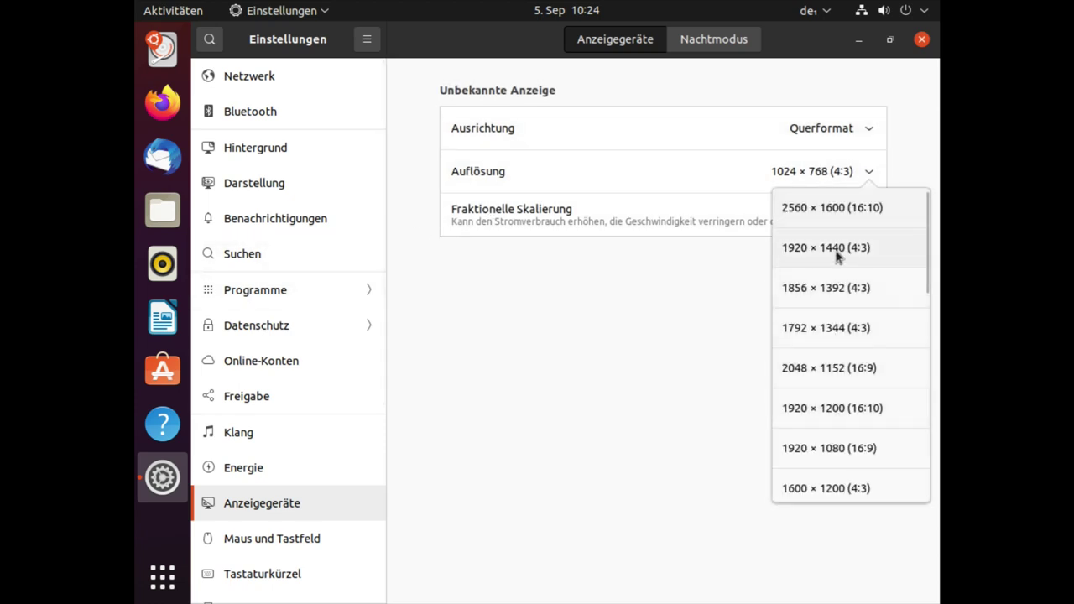
click(827, 447)
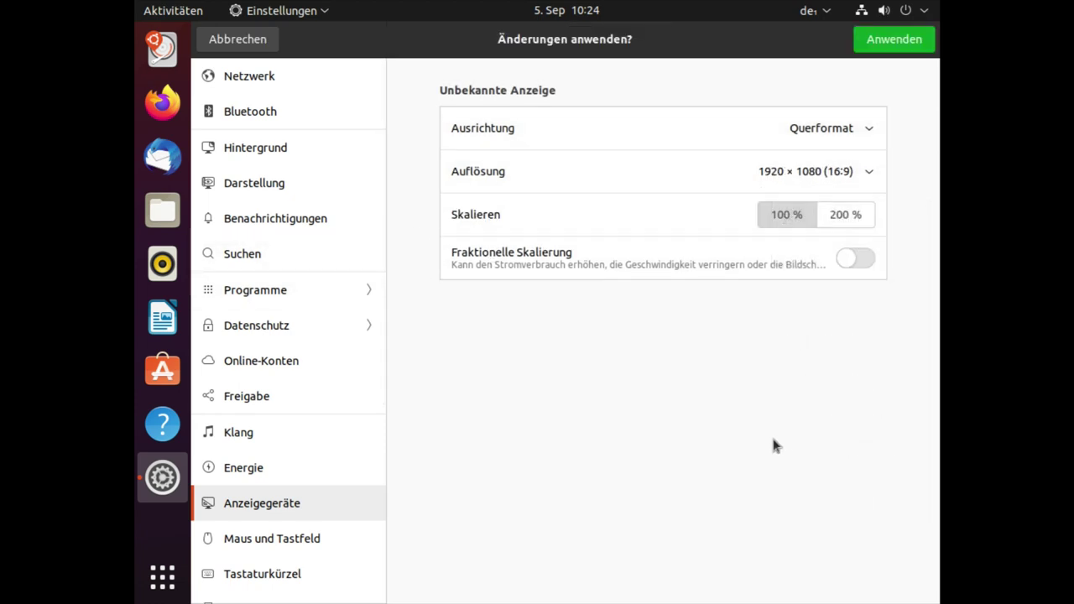
click(894, 40)
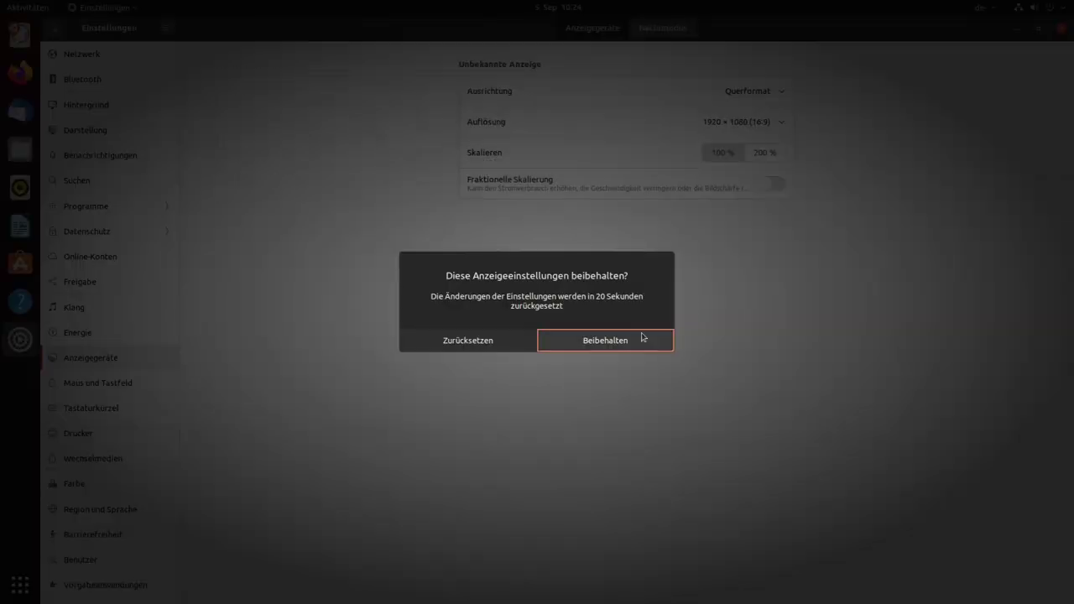
key(Return)
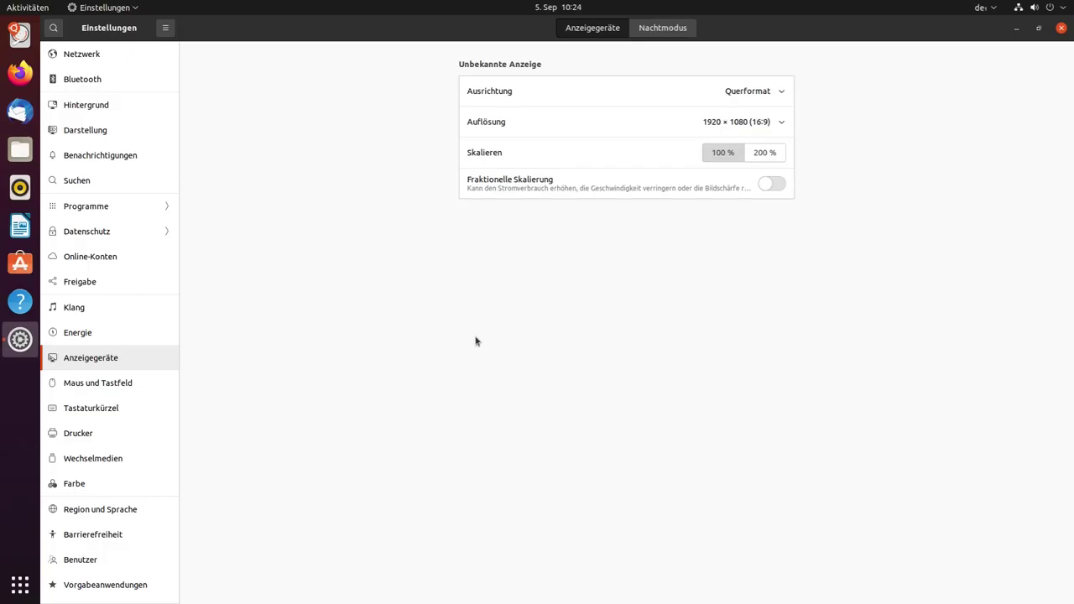
click(1062, 29)
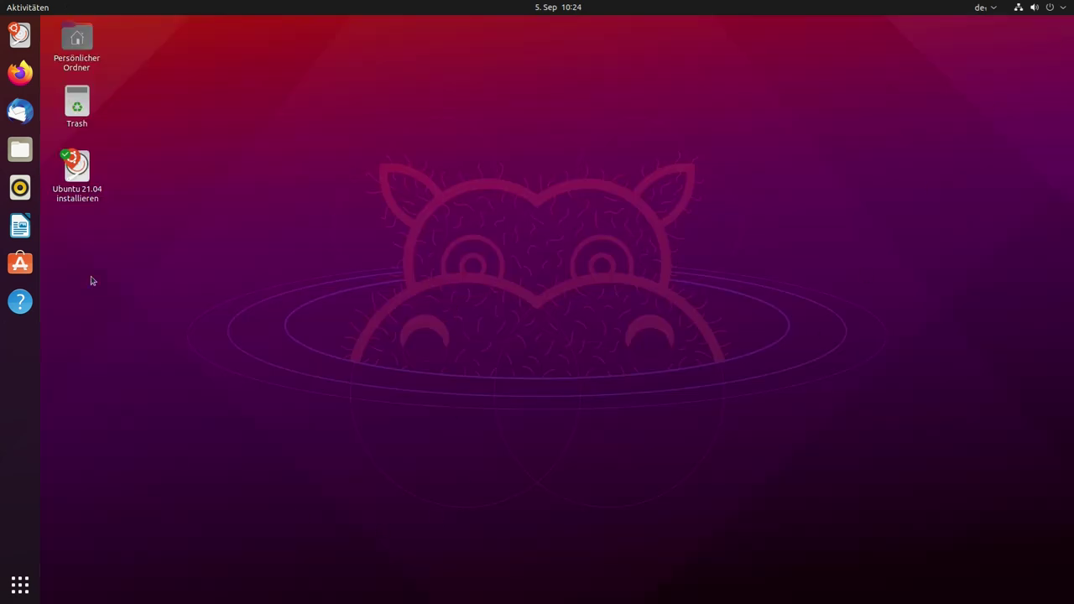
Launch the 'Ubuntu 21.04 installieren' installer from the desktop
click(21, 592)
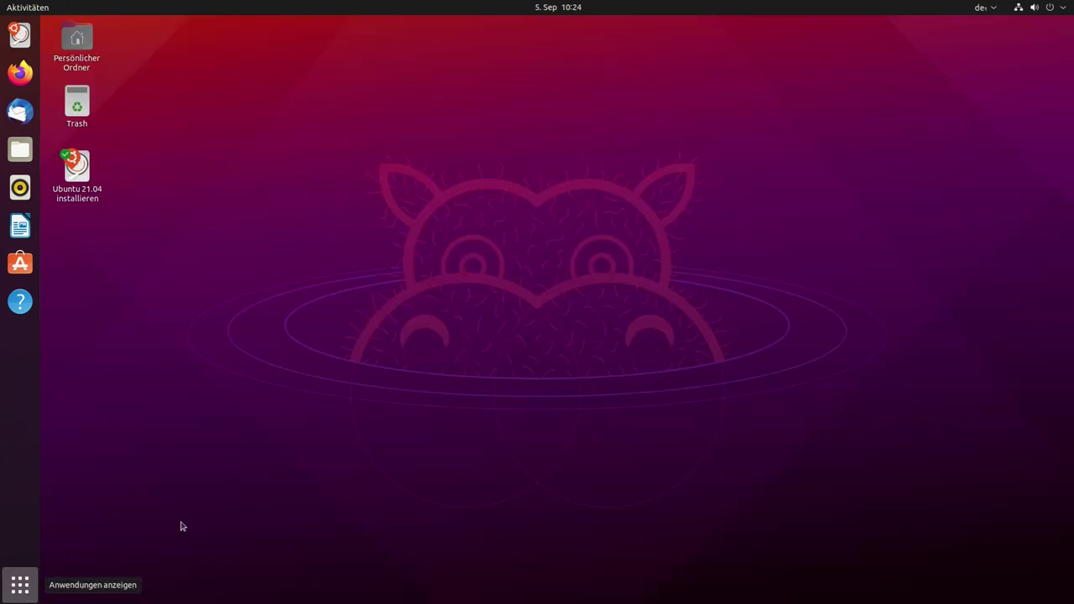
click(20, 585)
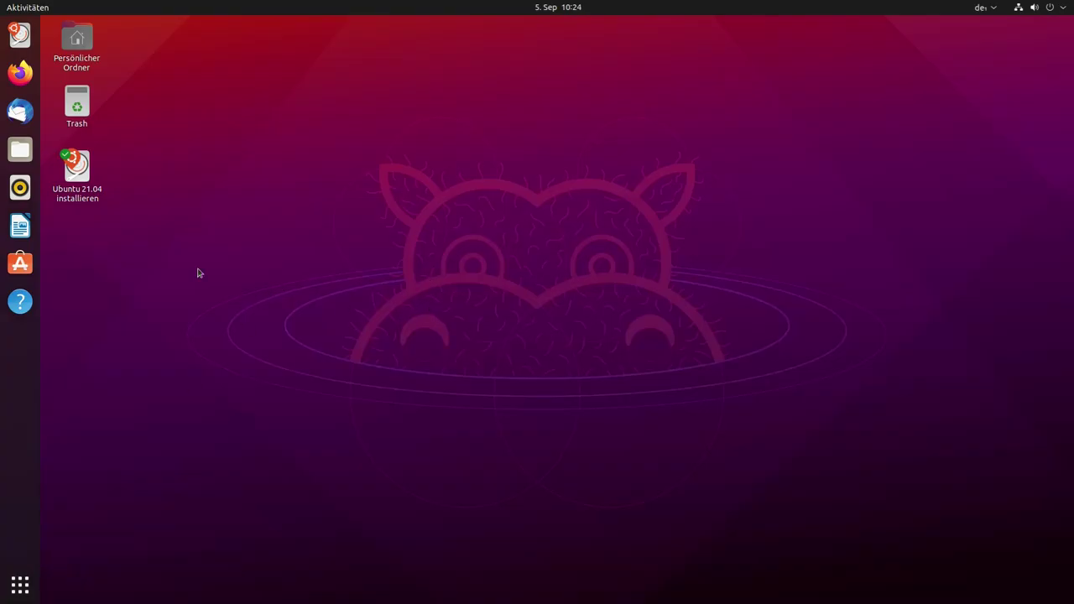
click(67, 178)
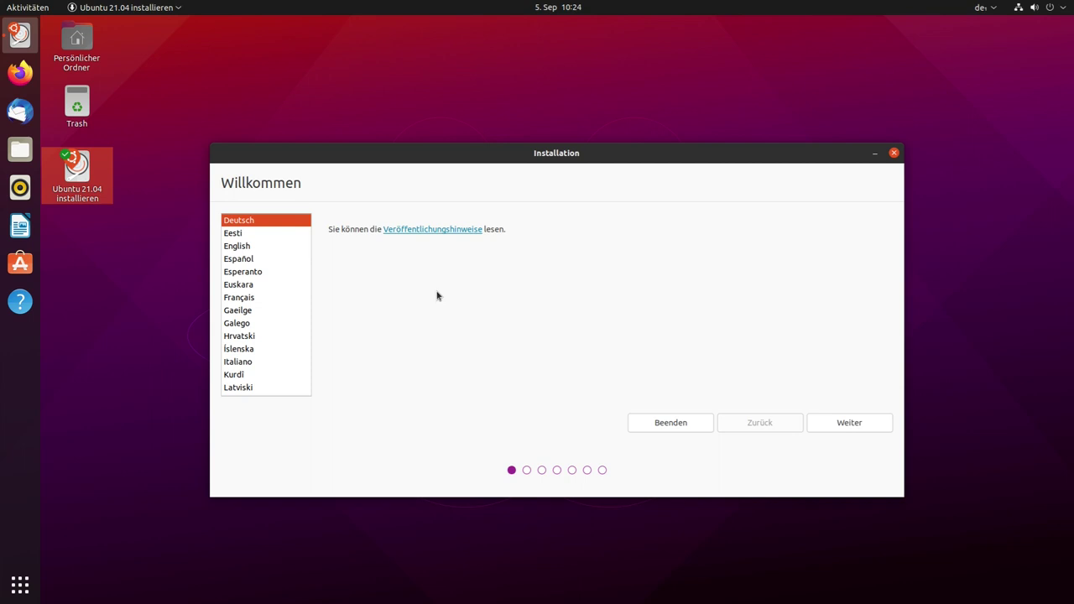
Keep the German keyboard layout and include third-party drivers and media formats in a normal installation
click(850, 429)
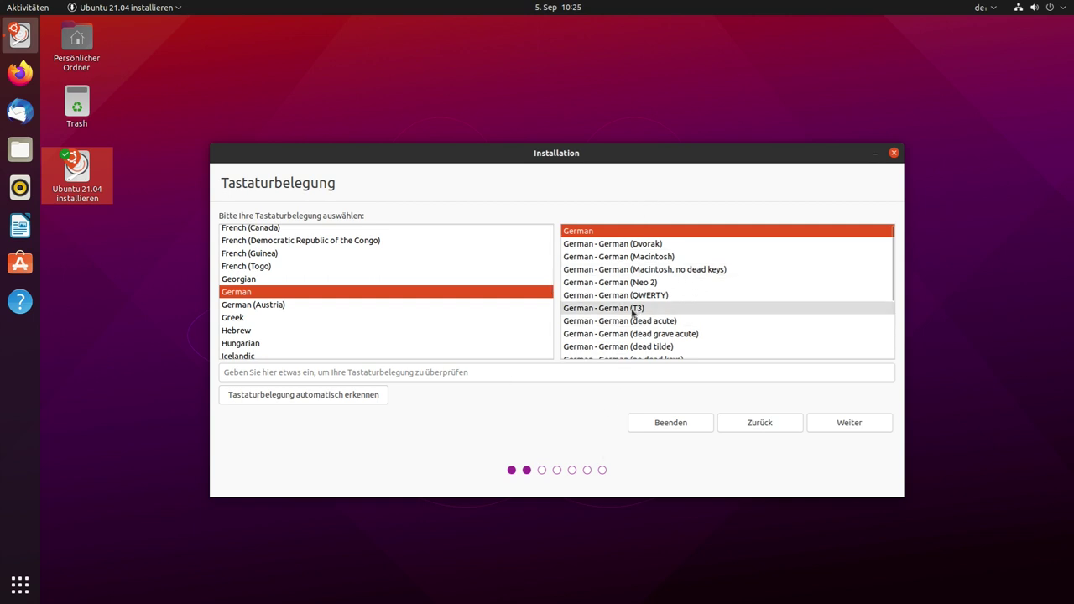
click(520, 373)
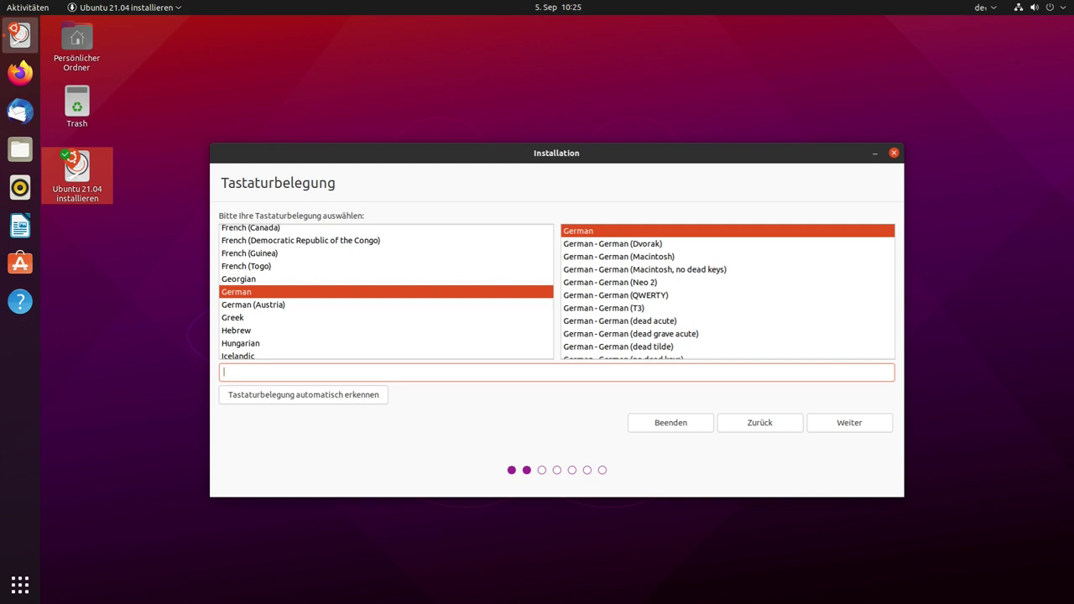
click(876, 430)
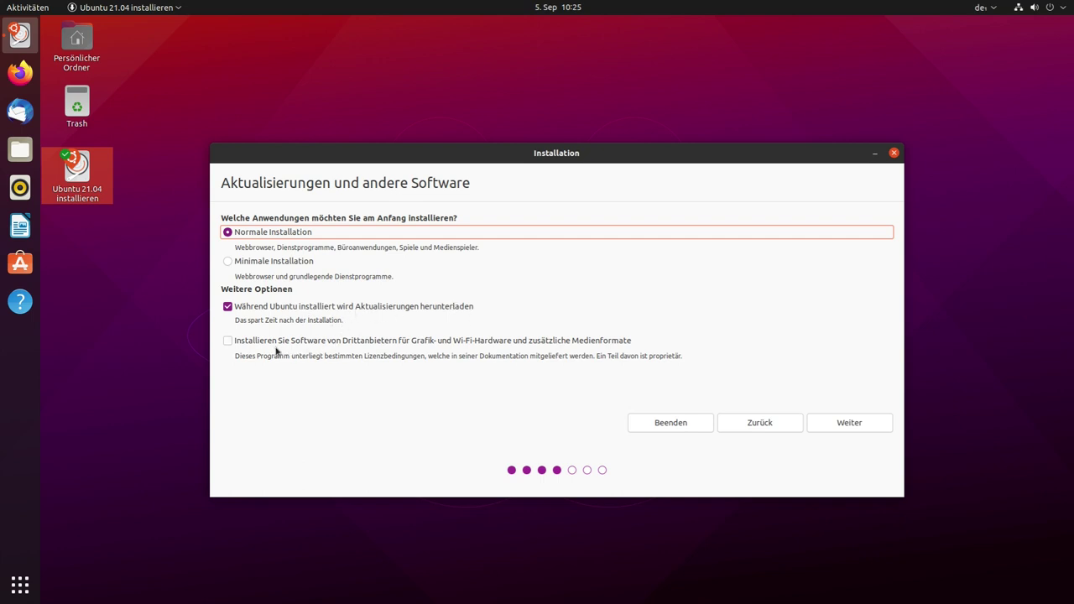
click(227, 342)
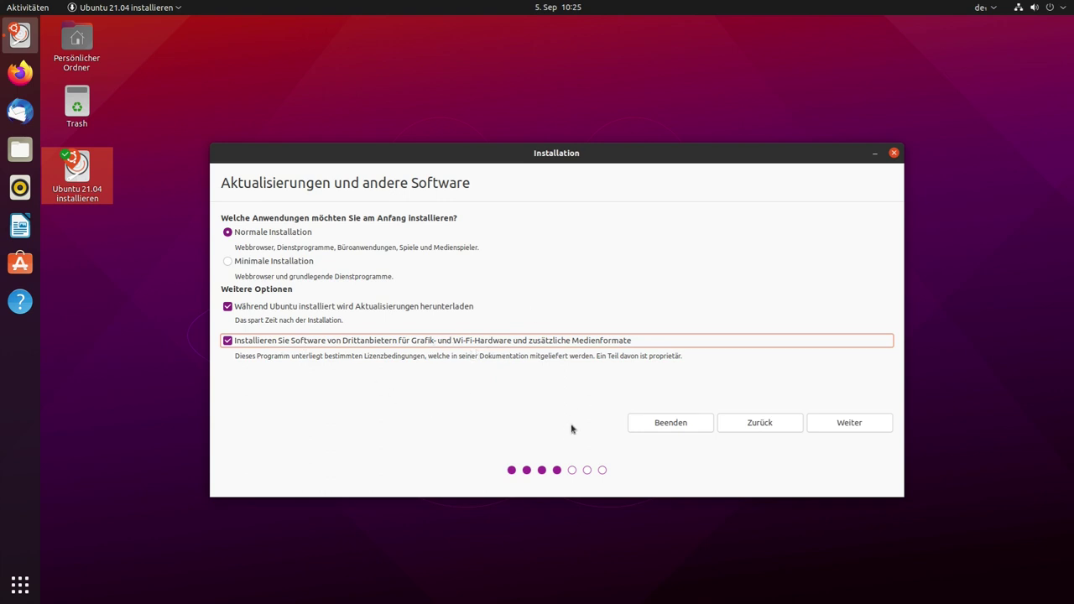
click(827, 426)
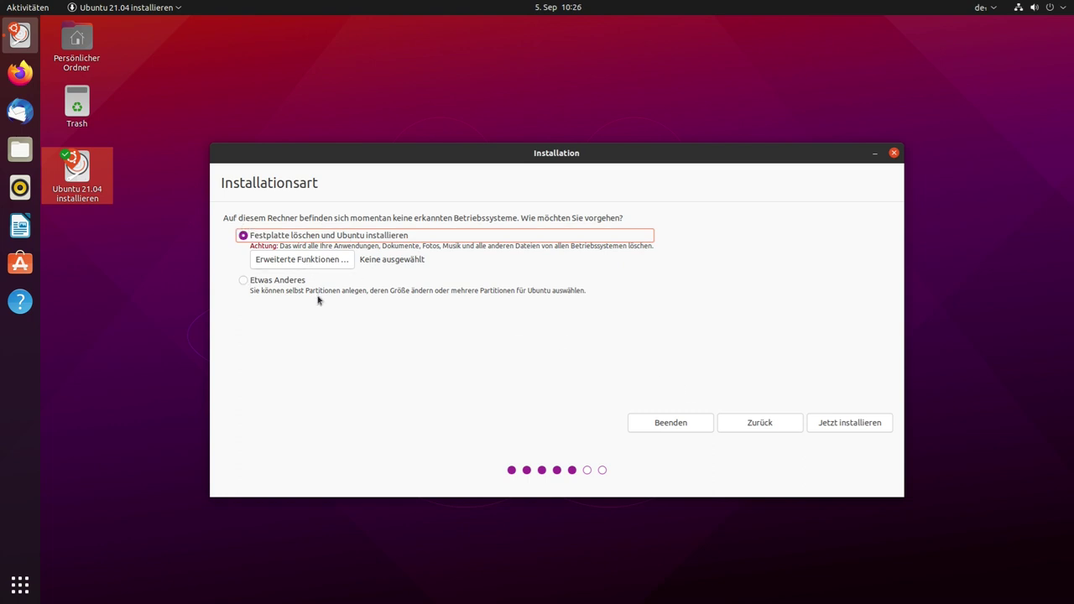
Preview manual partitioning with /dev/vda as bootloader device, then return to installation type
click(243, 281)
click(834, 425)
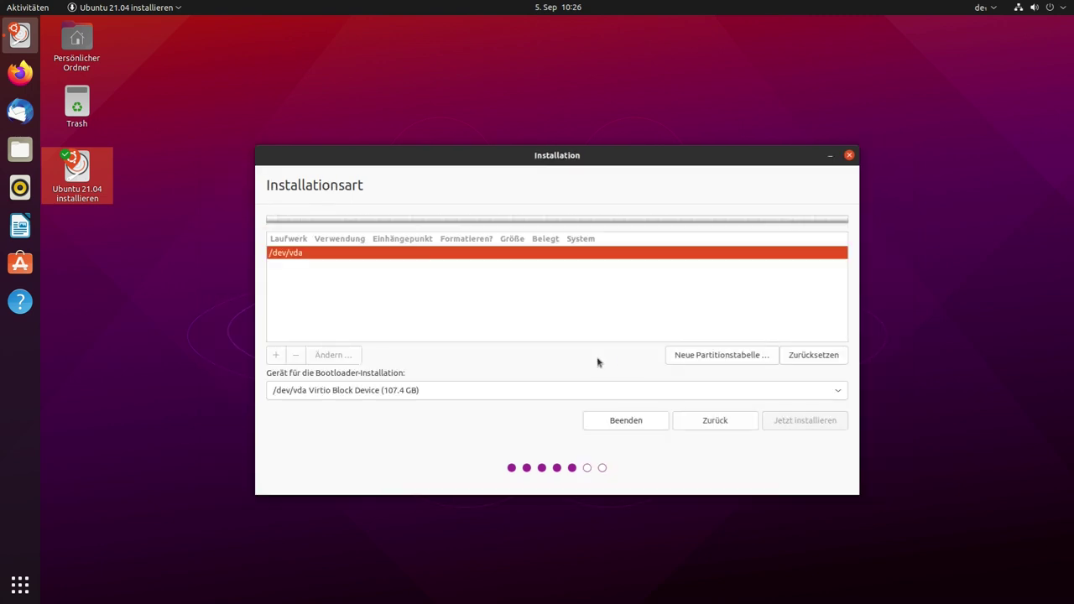
click(456, 395)
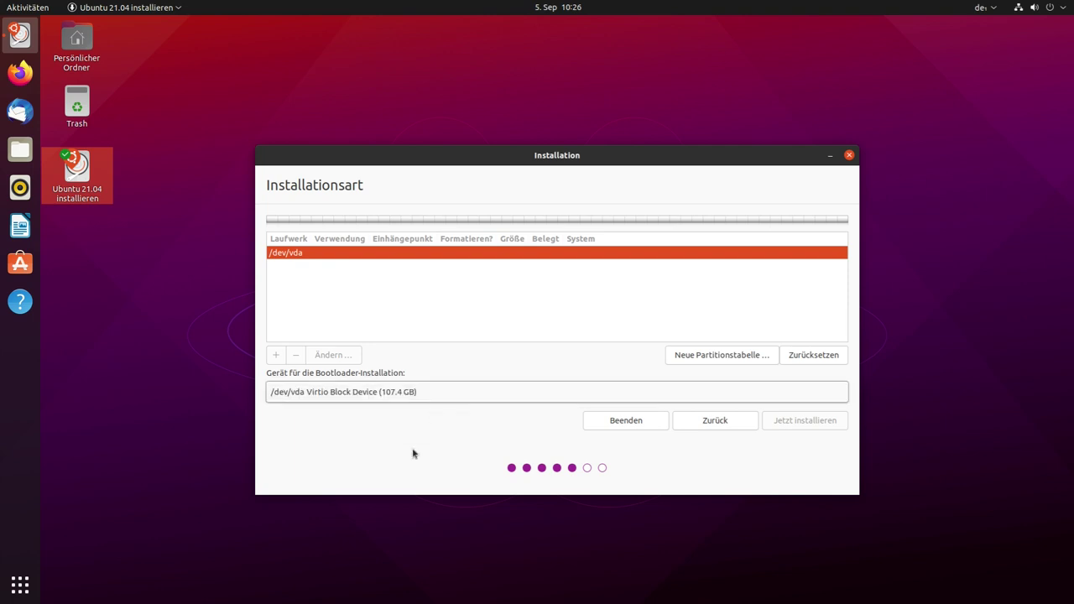
click(392, 402)
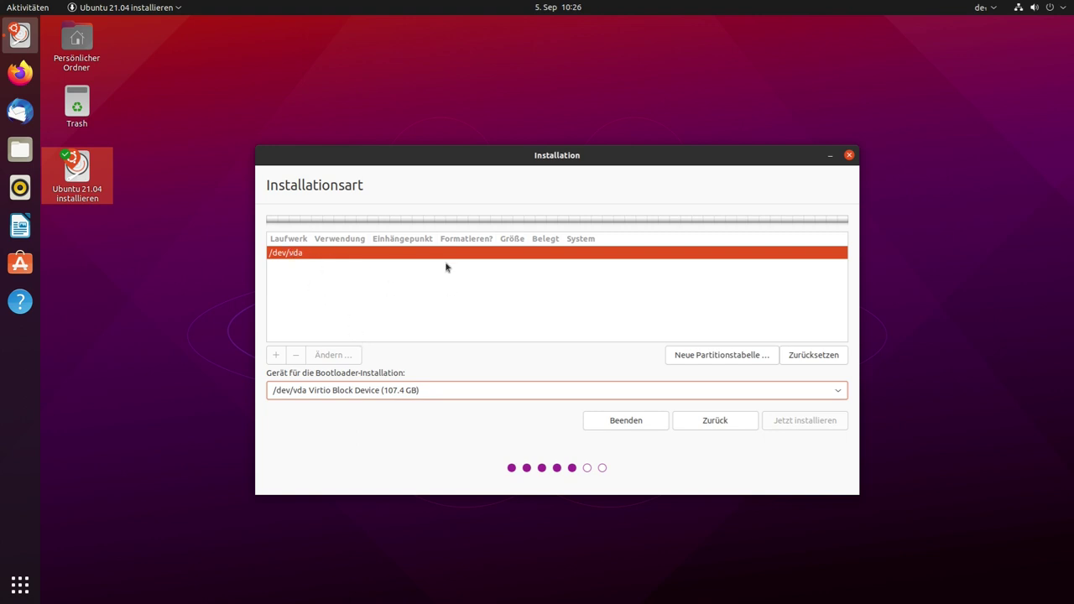
click(700, 423)
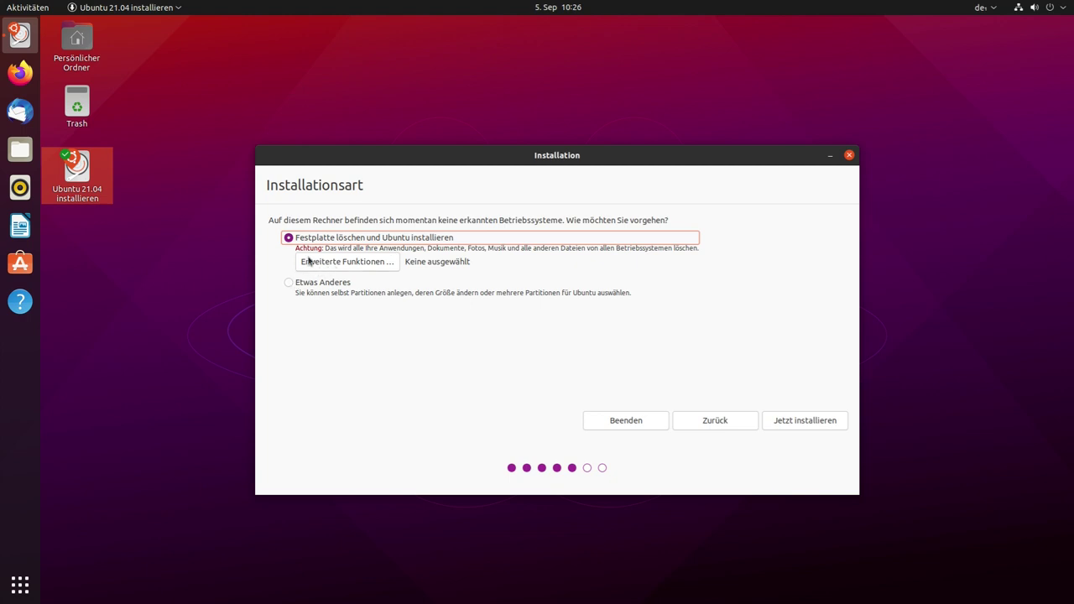
Choose LVM with encryption in the advanced erase-disk options and proceed with Jetzt installieren
click(334, 267)
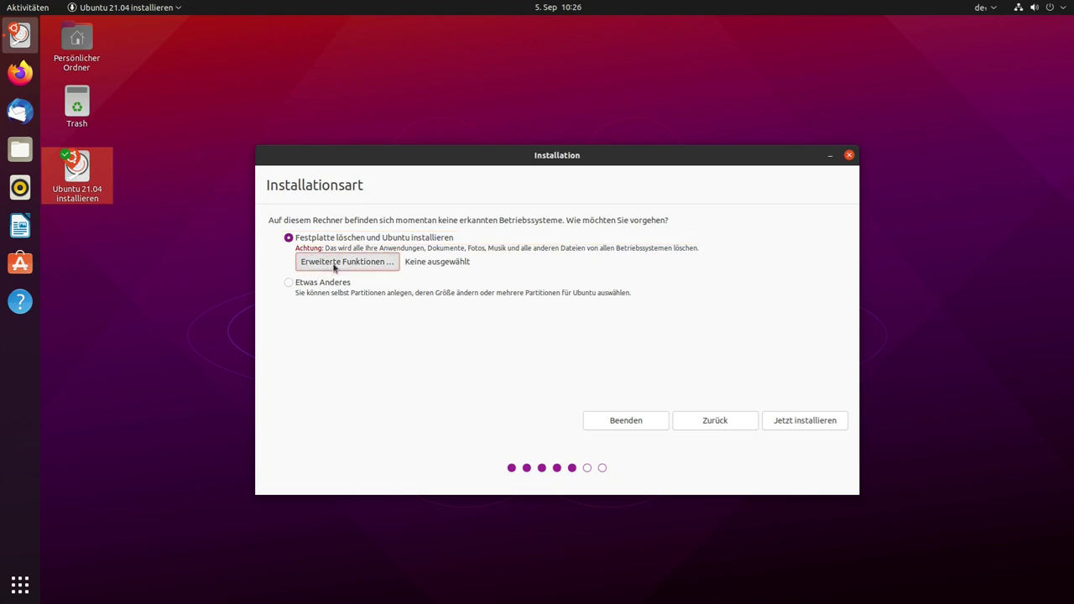
click(334, 267)
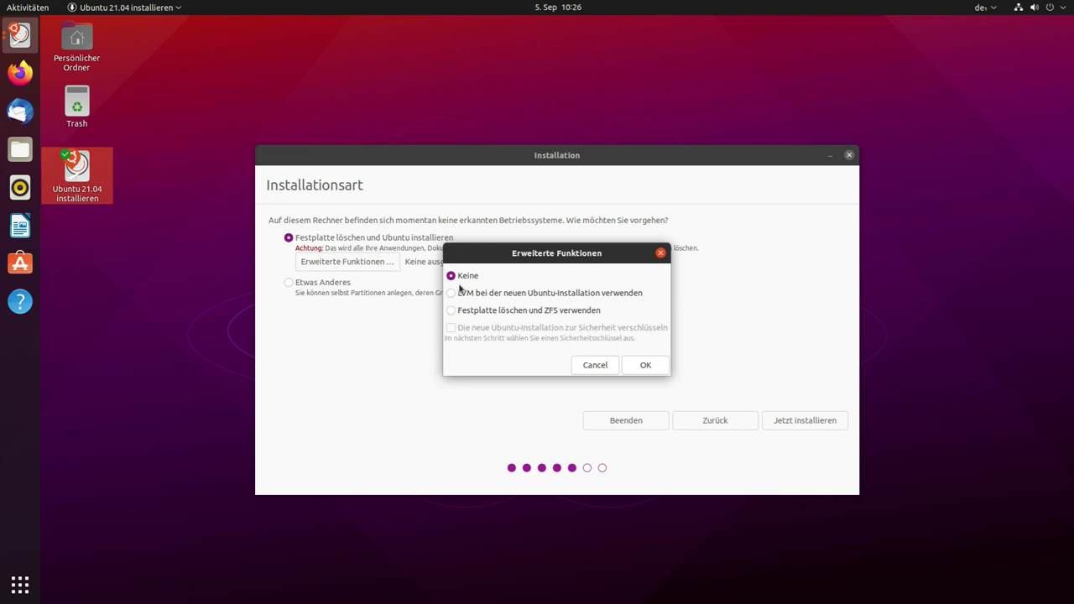
click(453, 294)
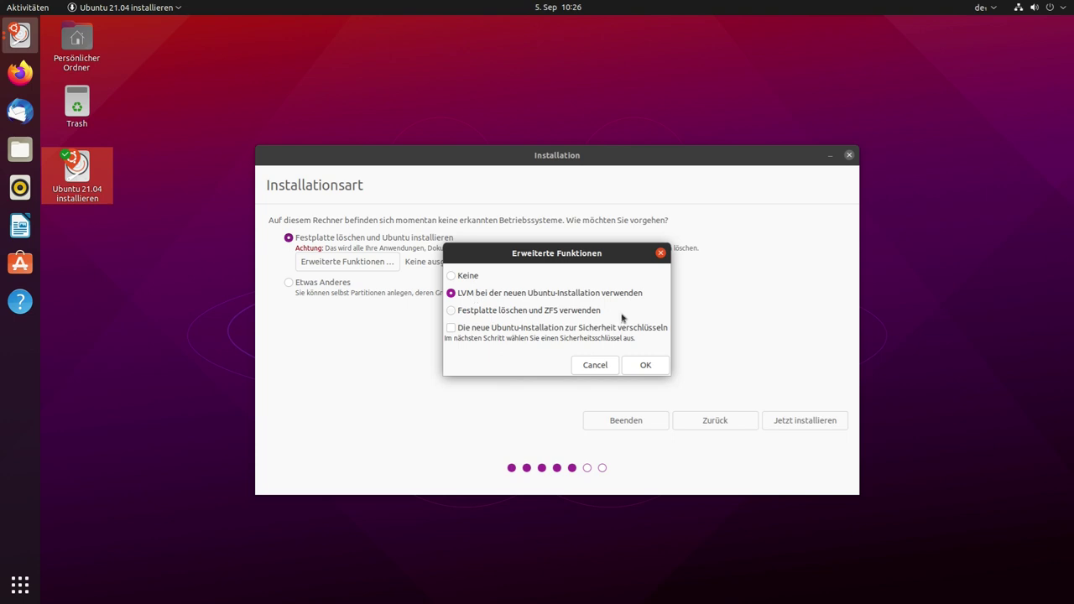
click(452, 328)
click(652, 367)
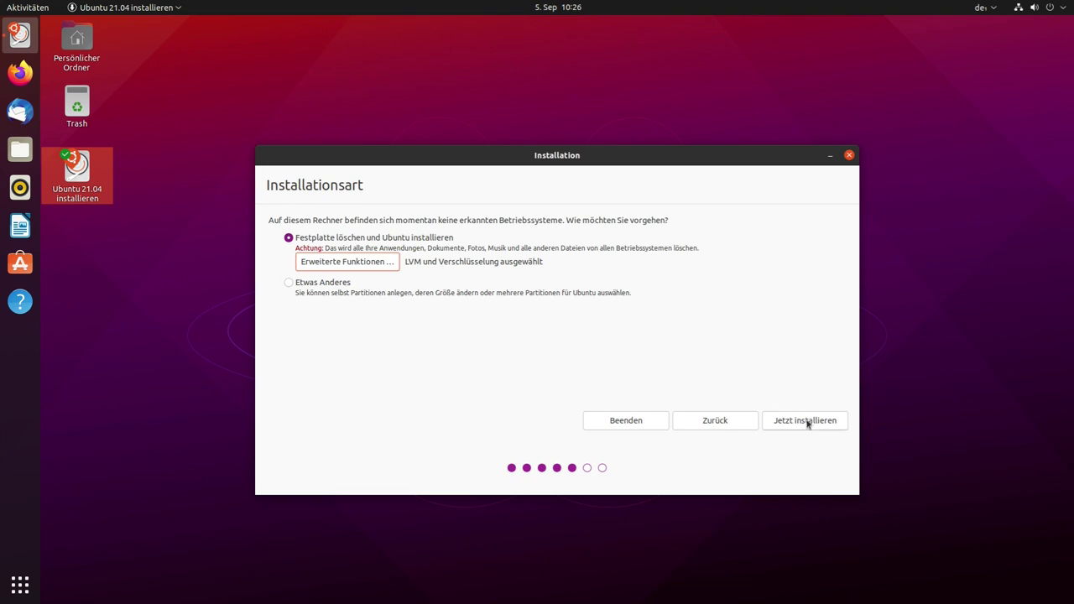
click(809, 422)
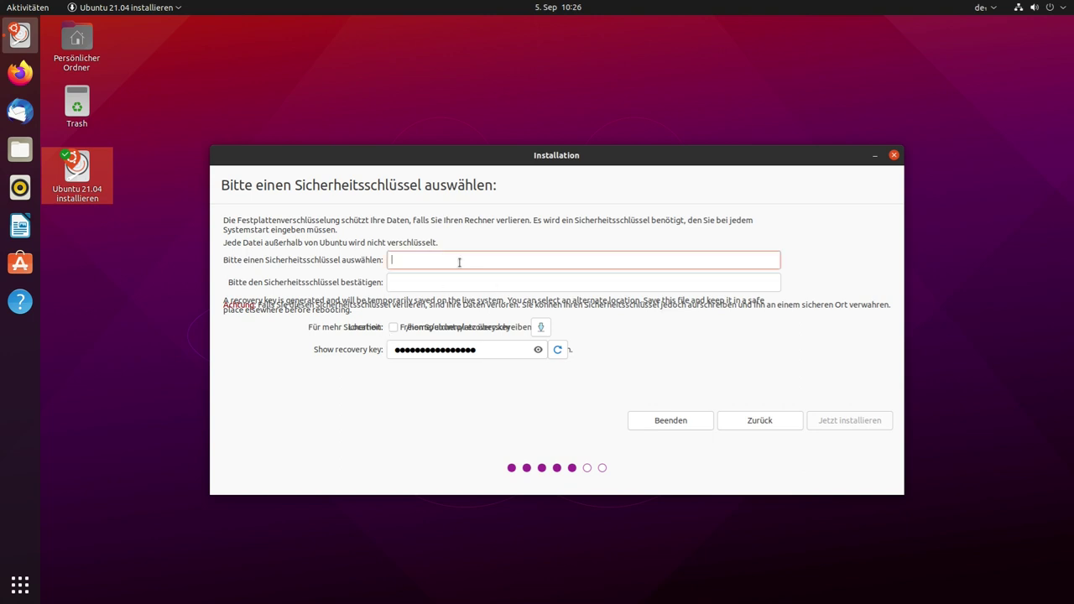
Enter the disk encryption security key and confirm it
key(Tab)
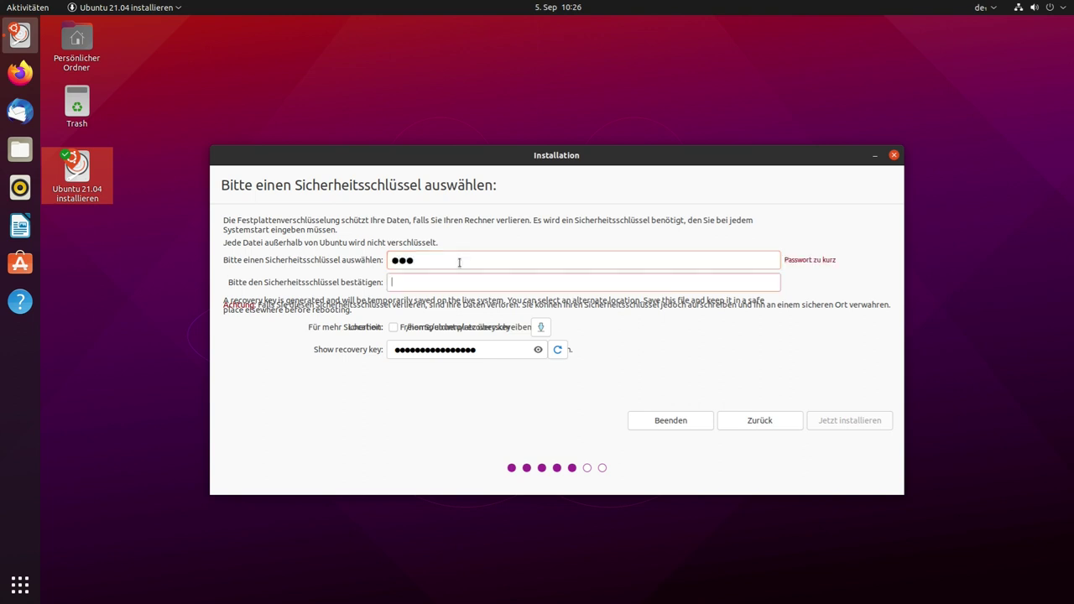
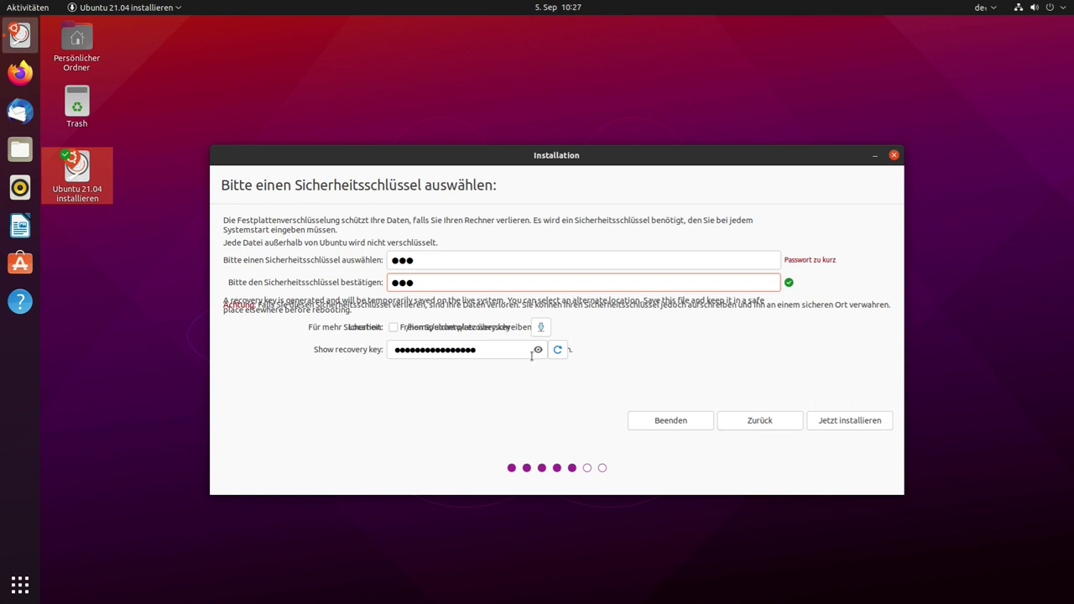
Reveal and re-hide the recovery key, then start the installation
click(539, 350)
click(539, 350)
click(538, 350)
click(538, 350)
click(840, 416)
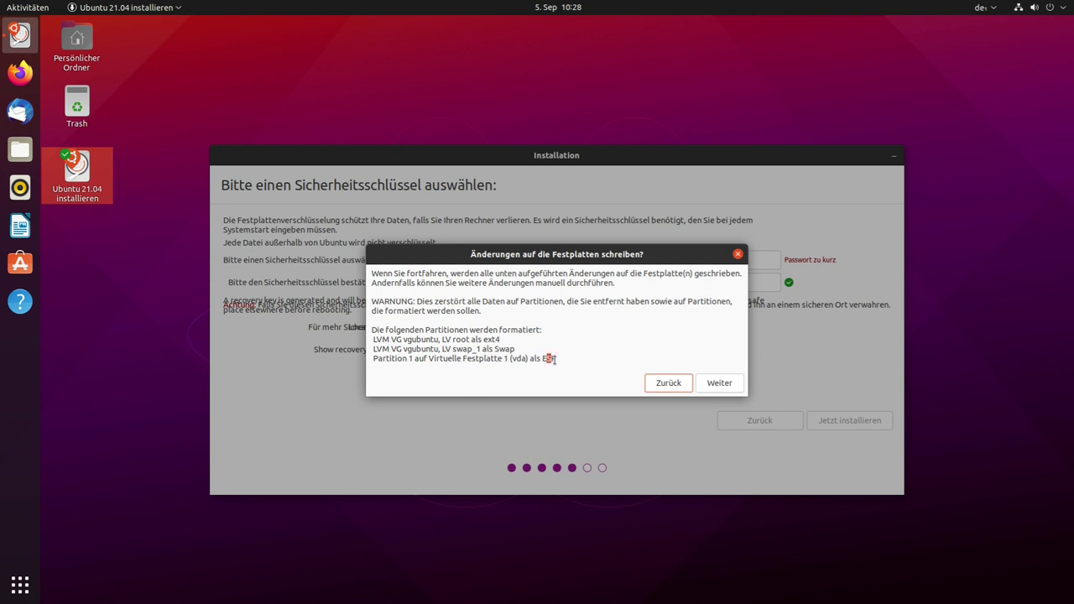
Confirm writing the partition changes and accept Berlin as the location
click(719, 383)
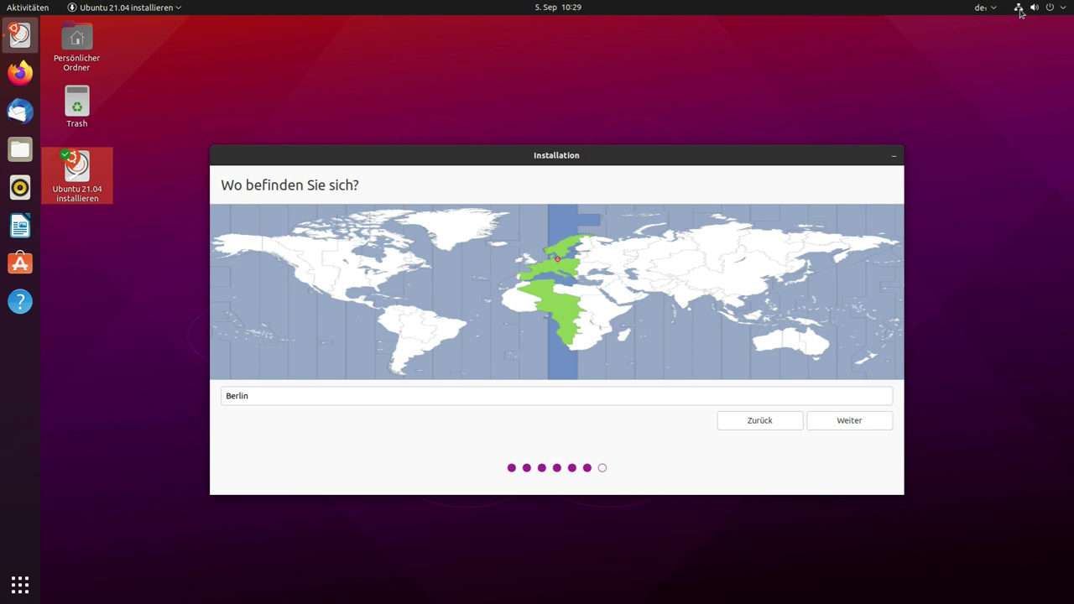
click(1021, 10)
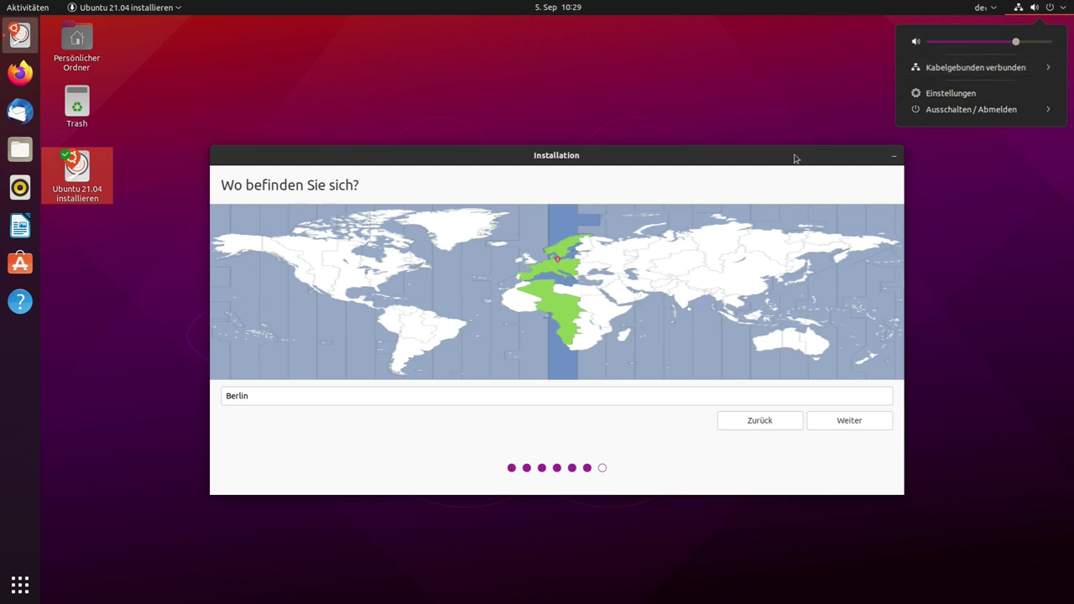
click(860, 423)
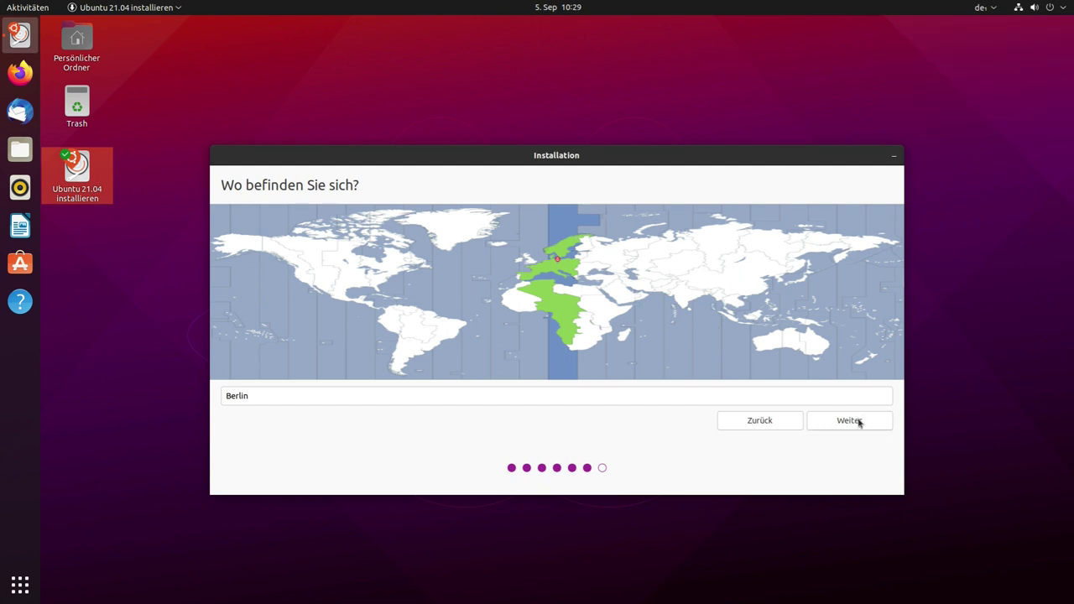
click(859, 424)
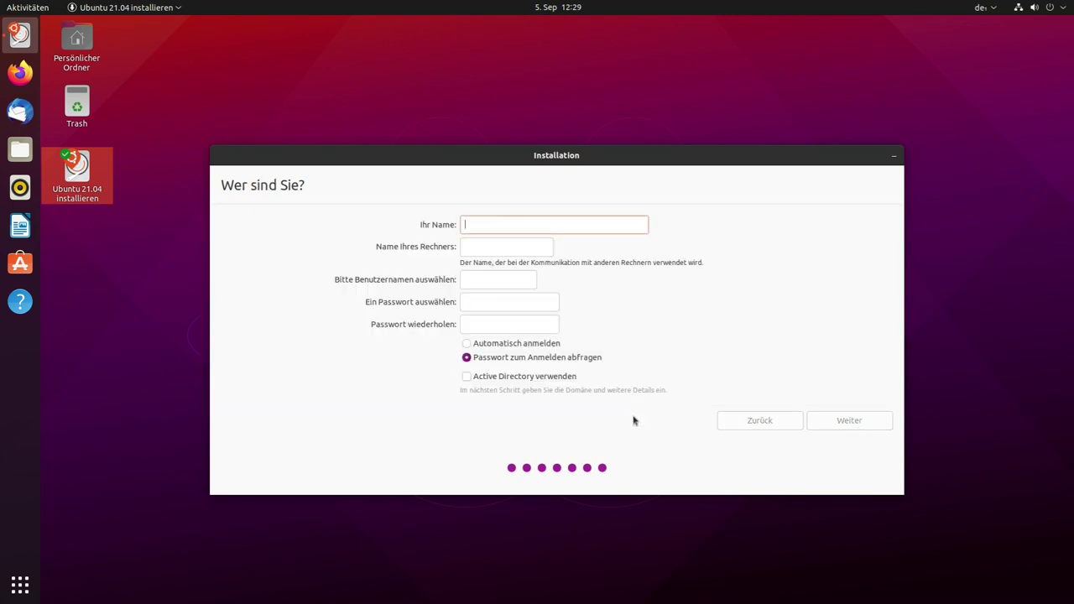
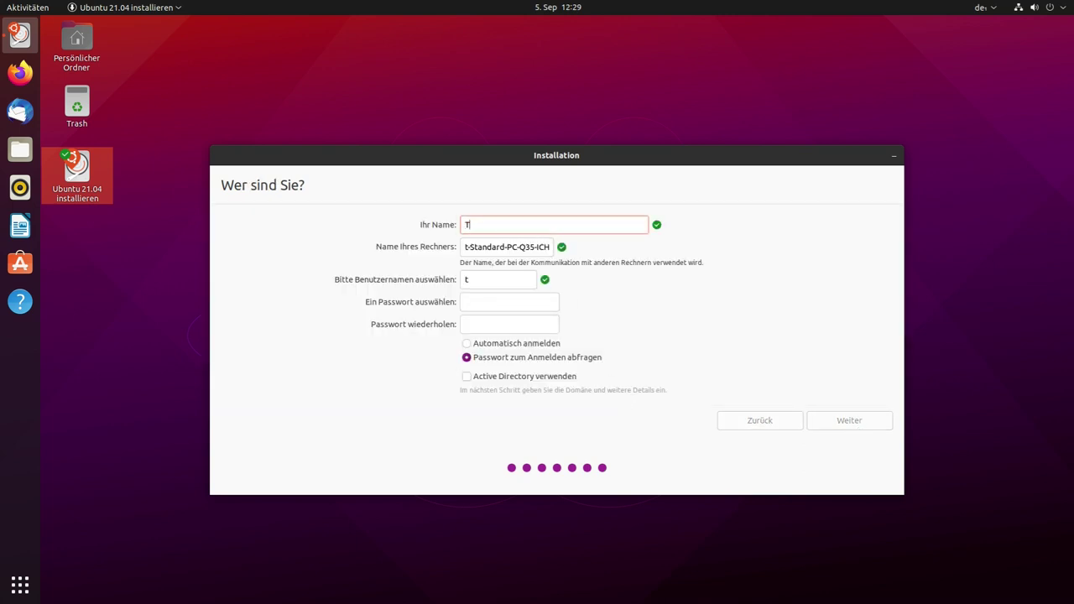
Enter the user's name, keep the suggested computer and usernames, set the password twice, and continue
key(Tab)
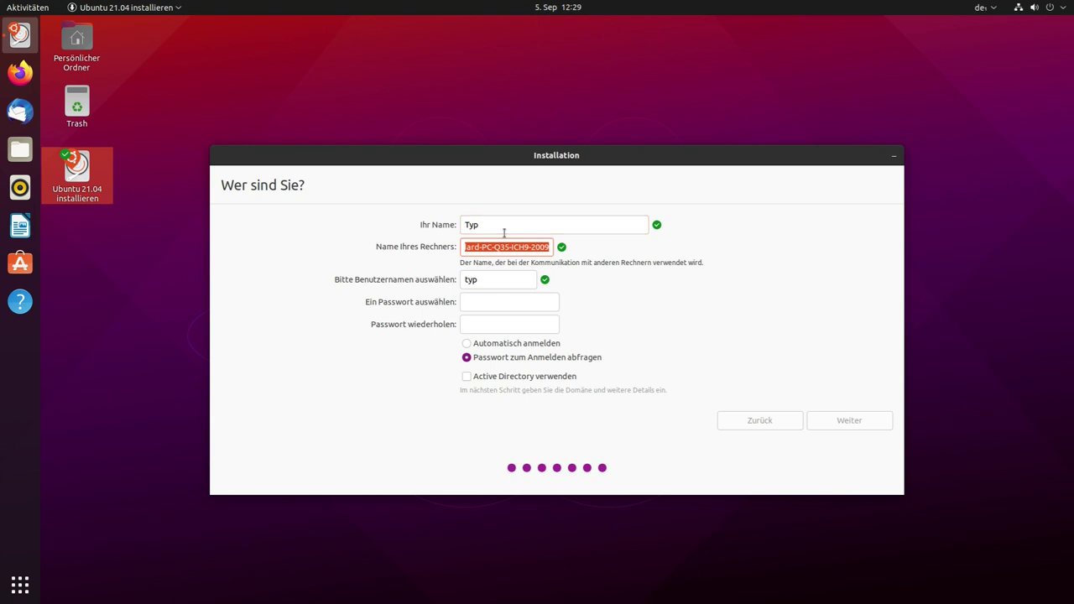
key(Tab)
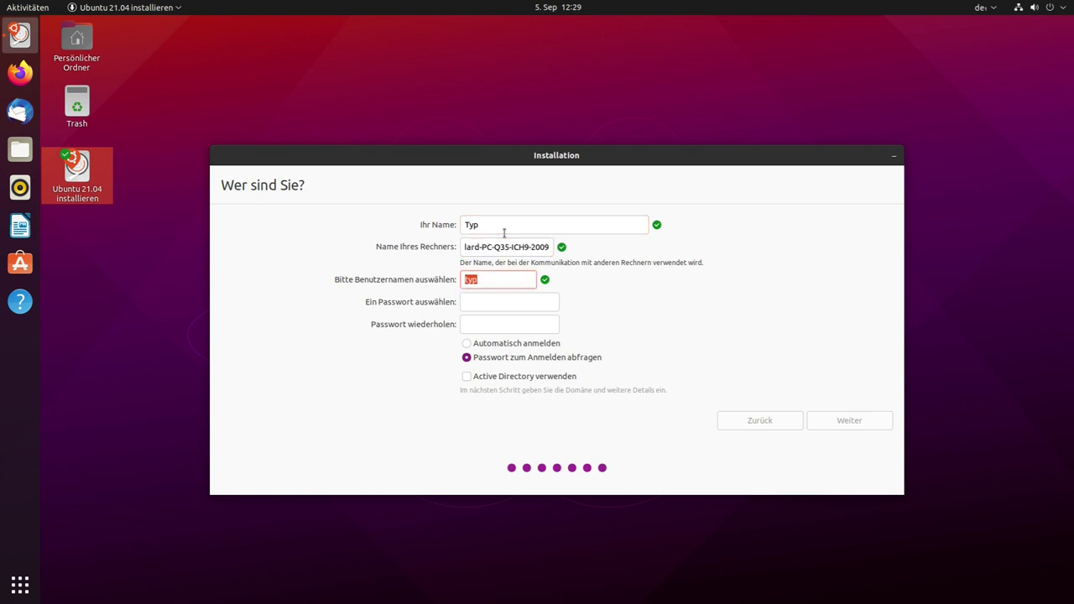
key(Tab)
key(Tab)
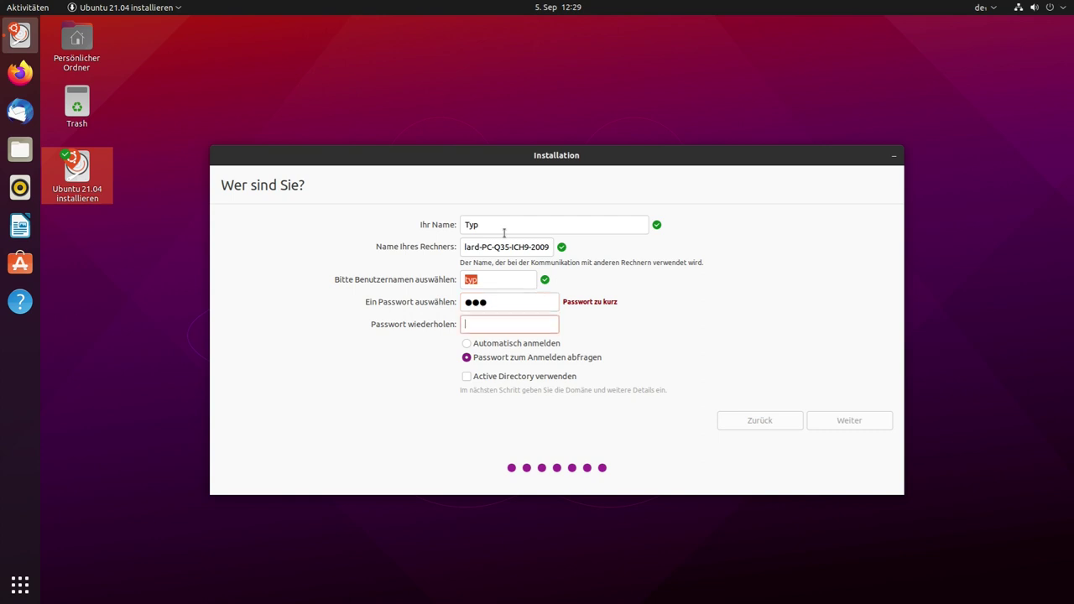
key(Tab)
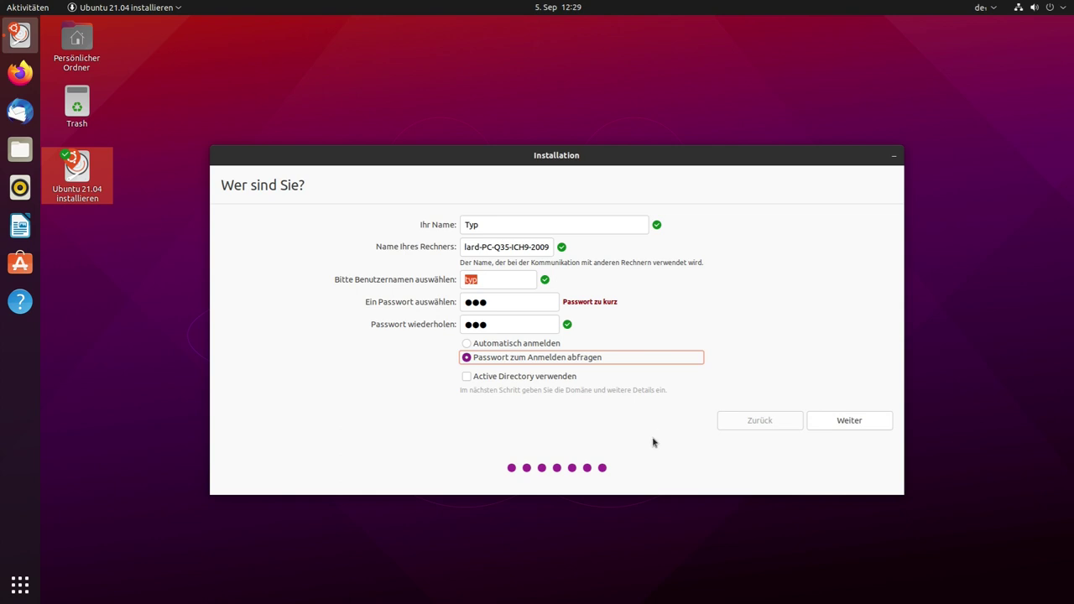
click(845, 424)
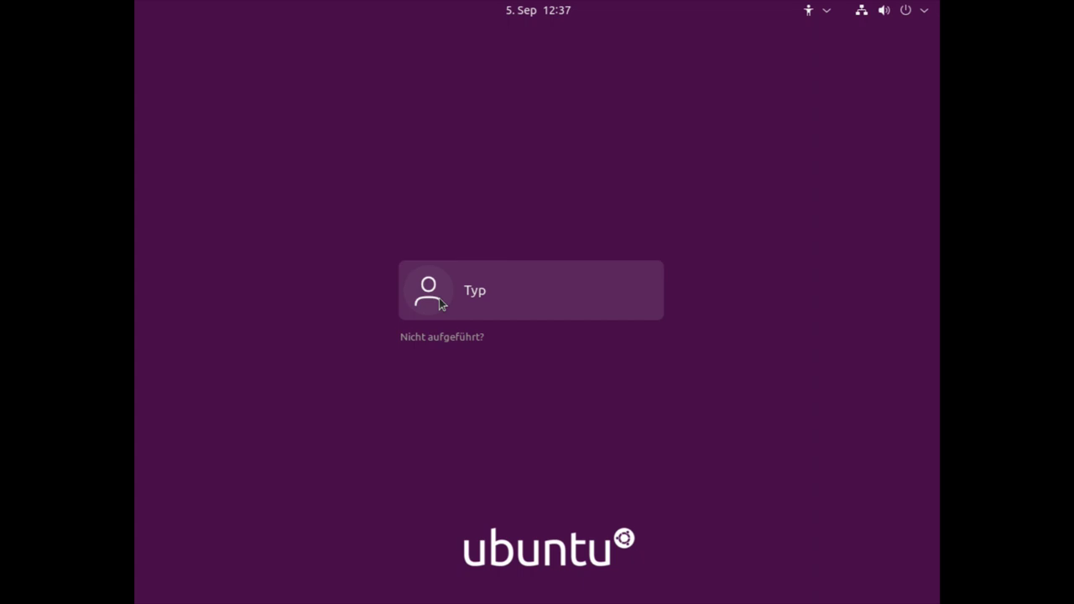
Select the new user at the login screen and sign in with the account password
click(482, 292)
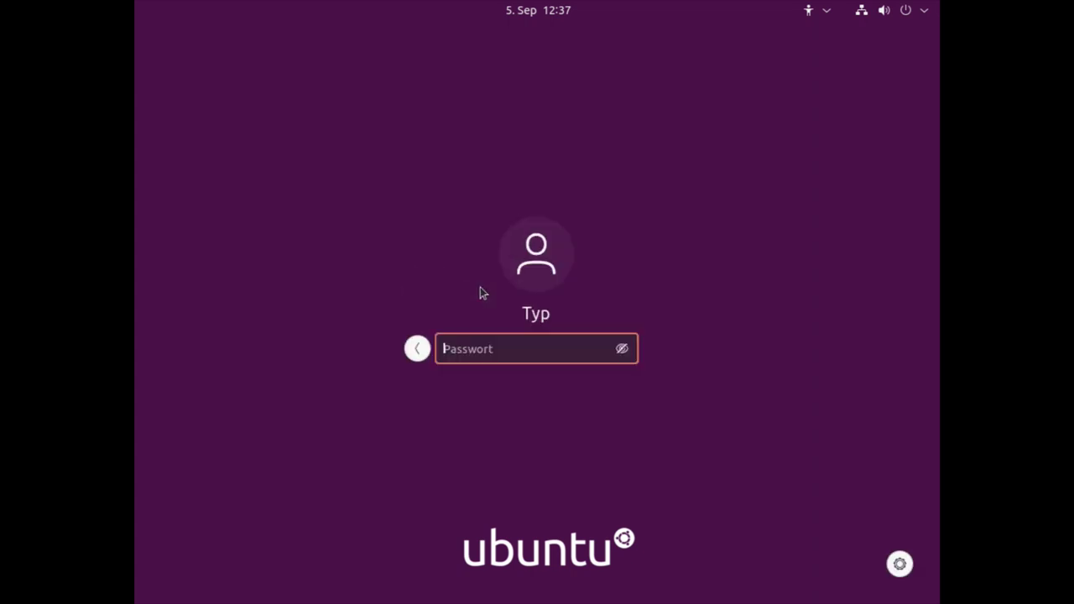
text(***)
key(Return)
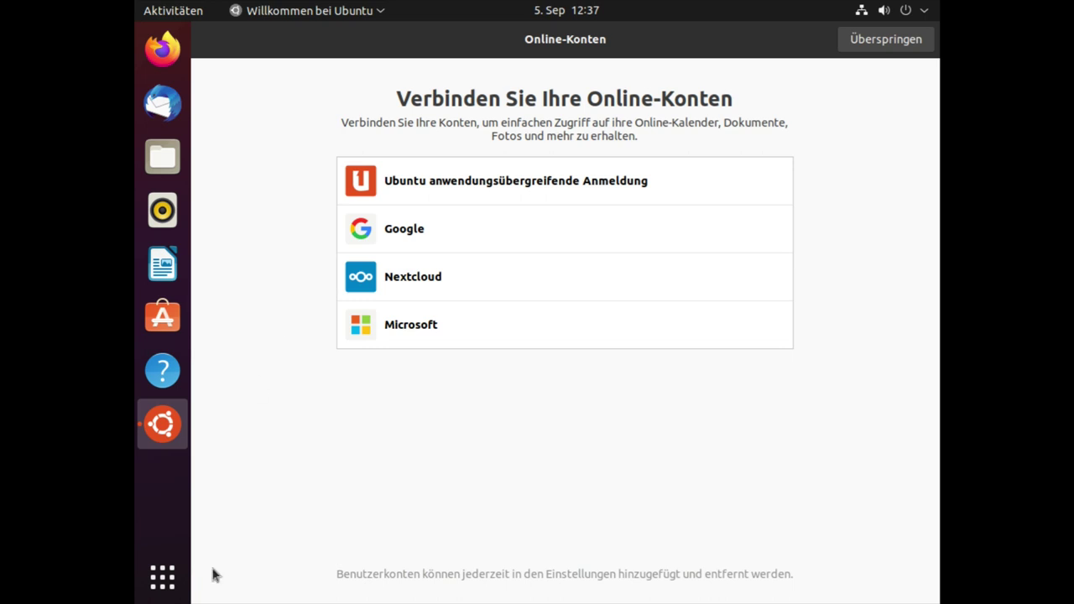
Launch Einstellungen by searching 'einstel' in the application overview
click(163, 578)
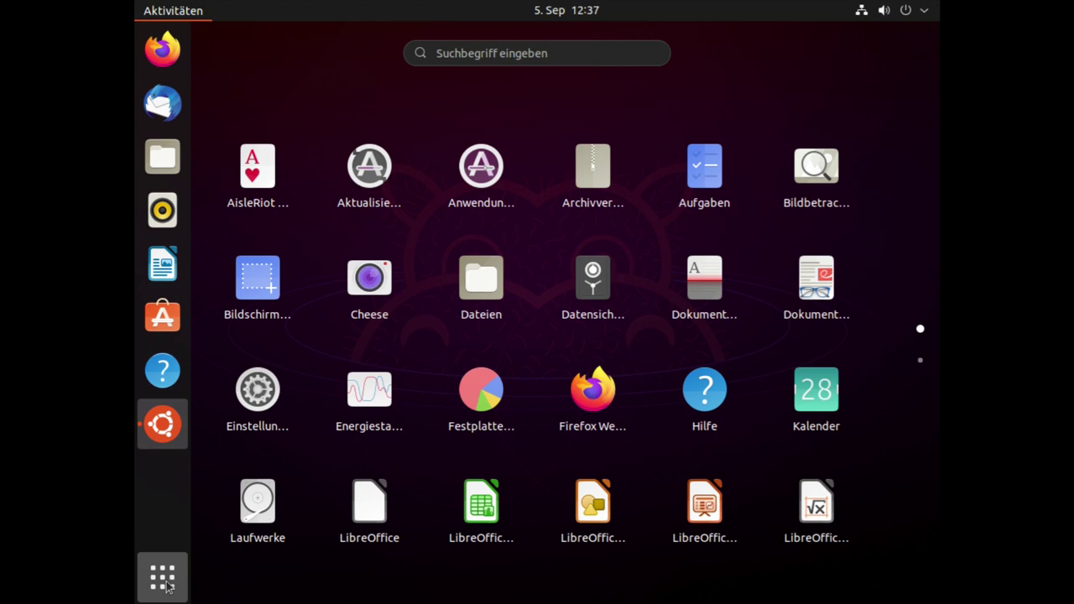
text(einstel)
key(Return)
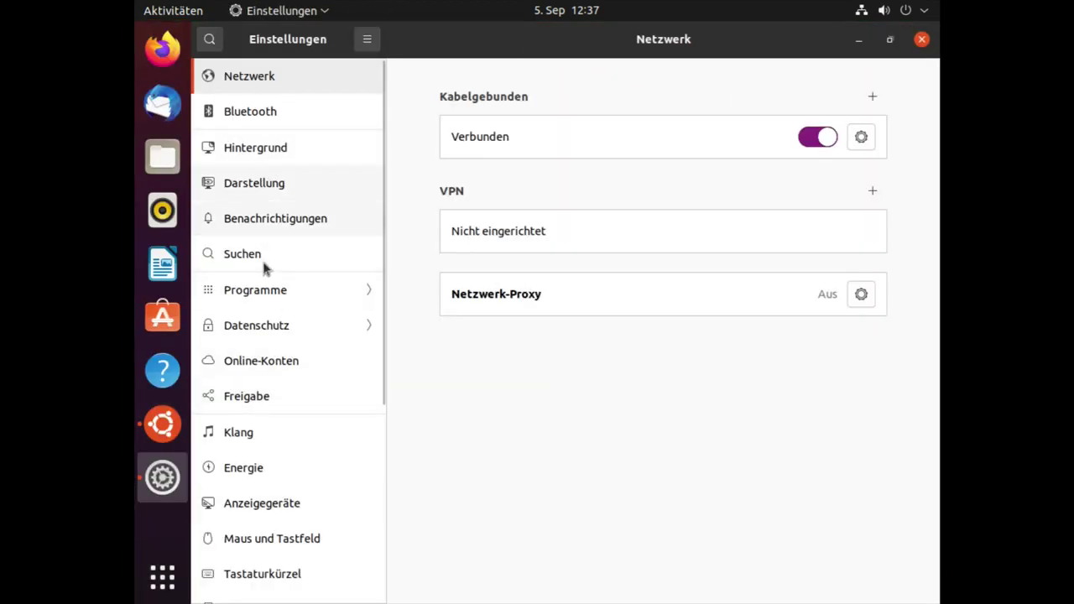
scroll(285, 395, down, 5)
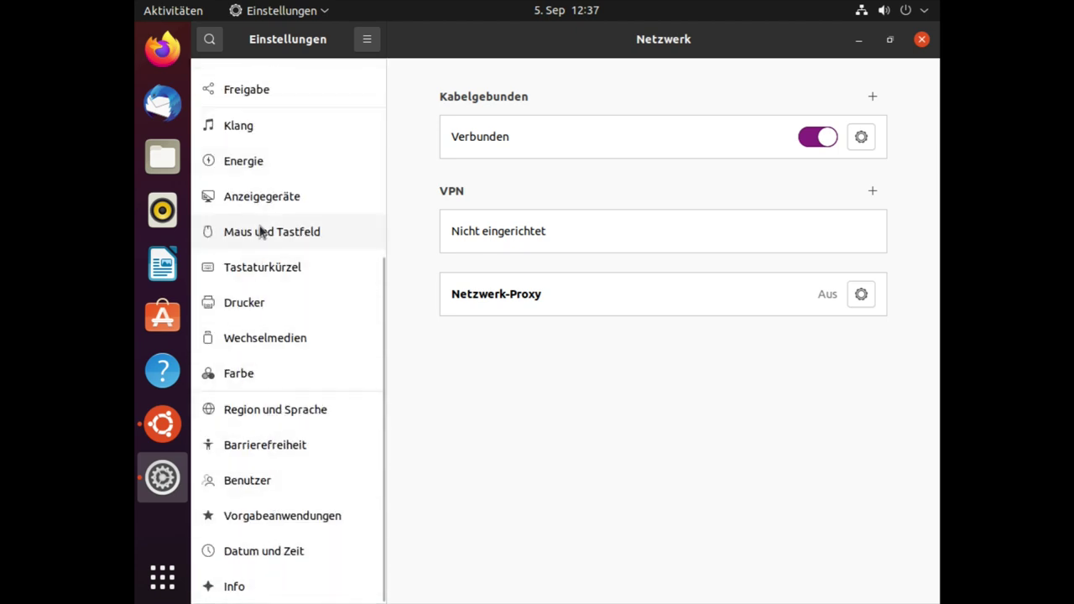
scroll(261, 231, up, 2)
Set the installed system's resolution to 1920 × 1080 (16:9), keep it, and close Settings
click(271, 265)
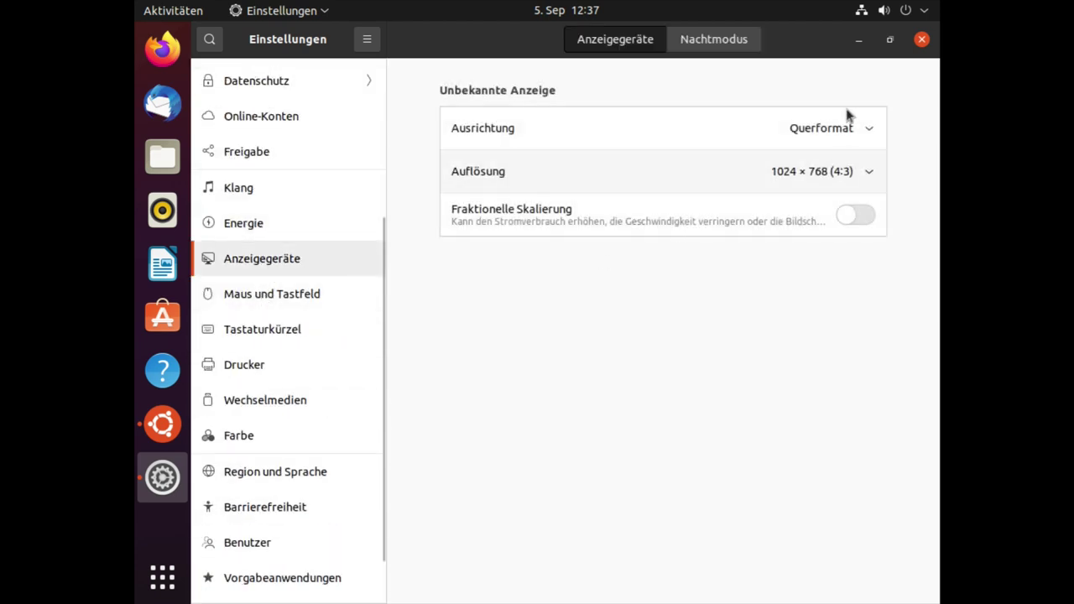
click(829, 172)
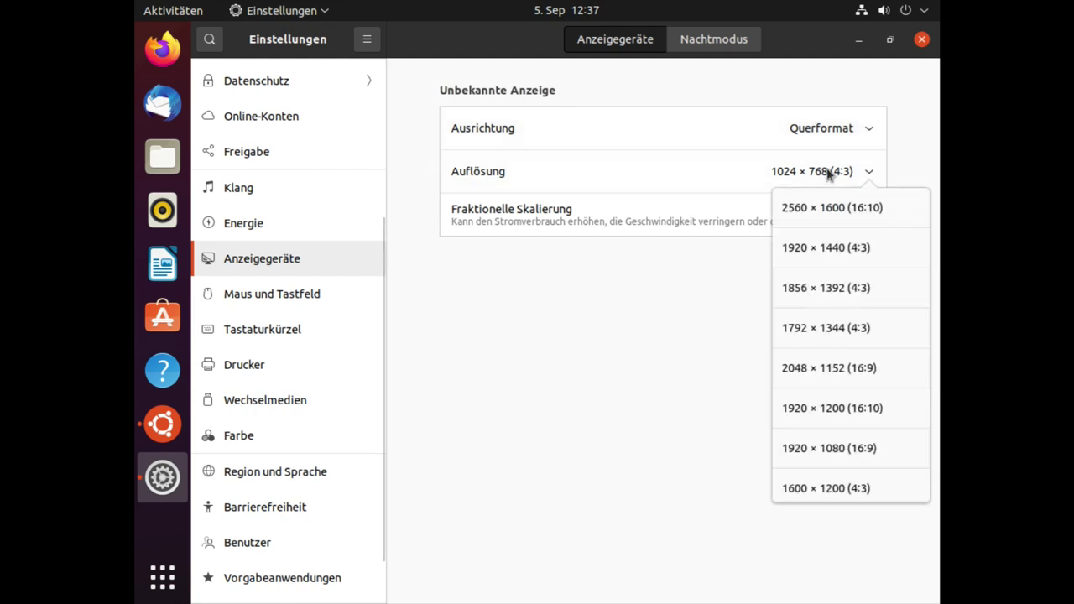
click(831, 448)
click(892, 38)
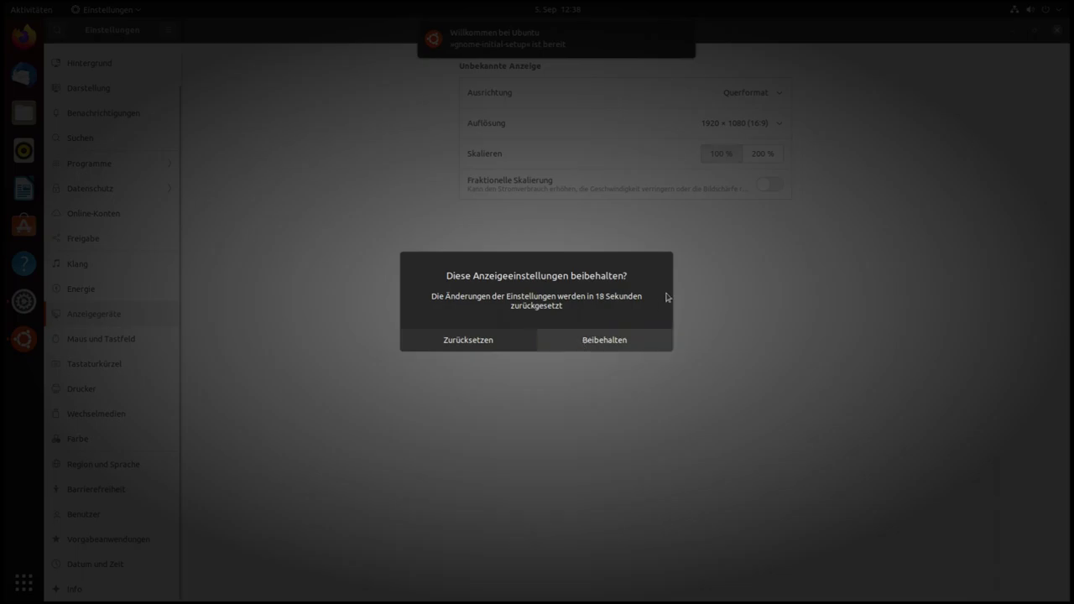
click(638, 340)
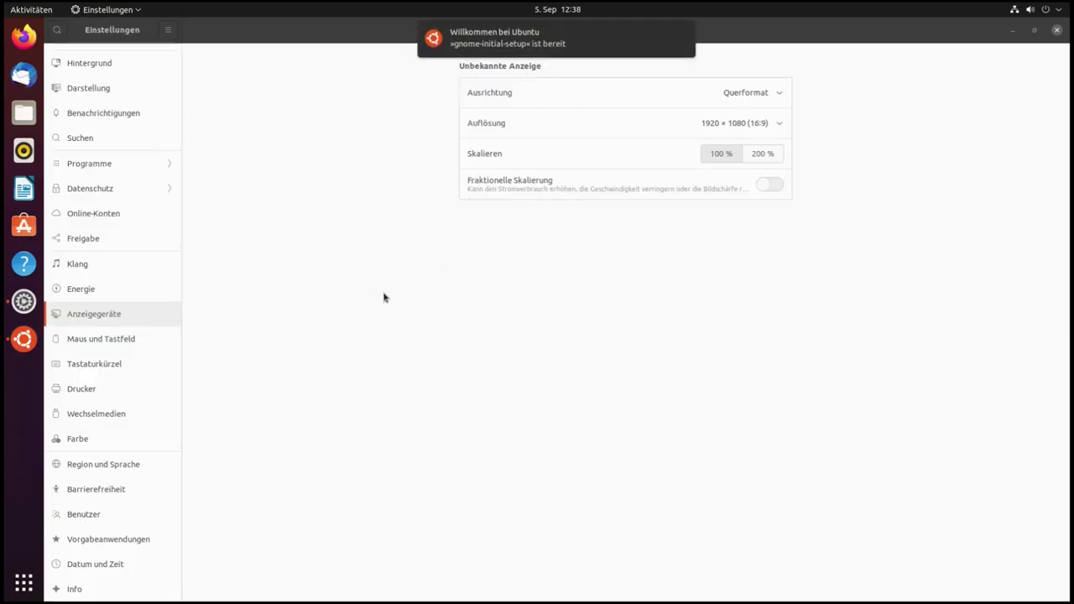
click(1057, 31)
Center the welcome window, raise it above the update notice, and skip the Online-Konten page
drag(450, 51, 656, 107)
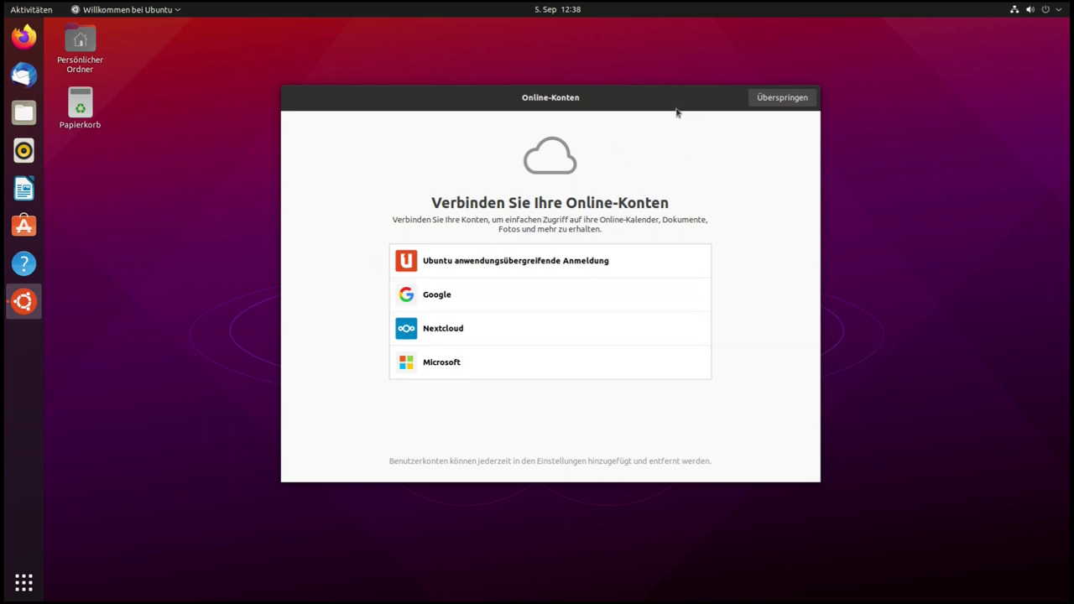
drag(641, 108, 636, 113)
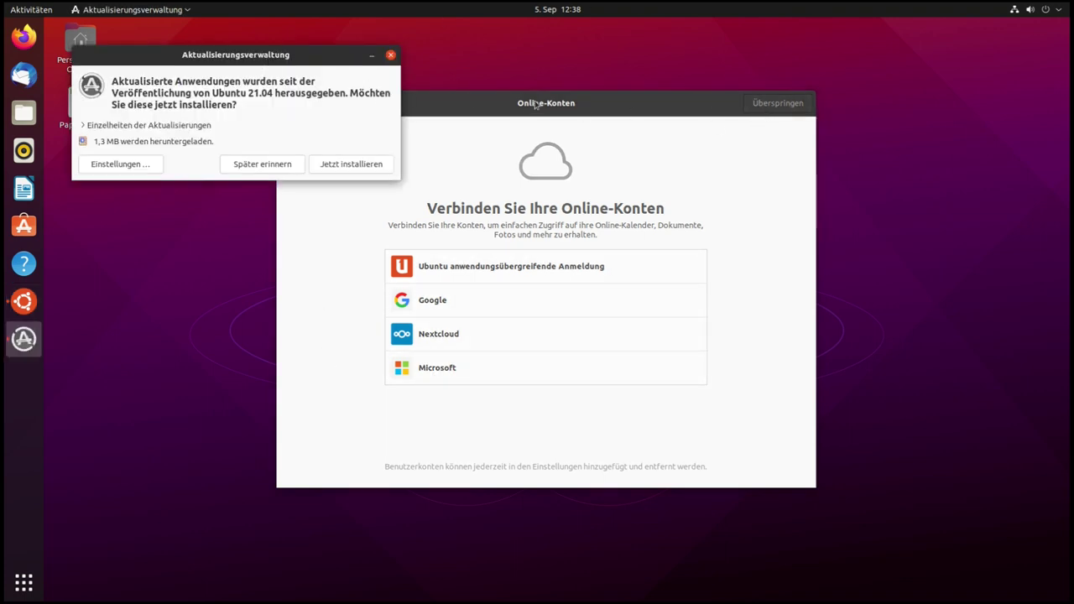
click(574, 105)
click(779, 105)
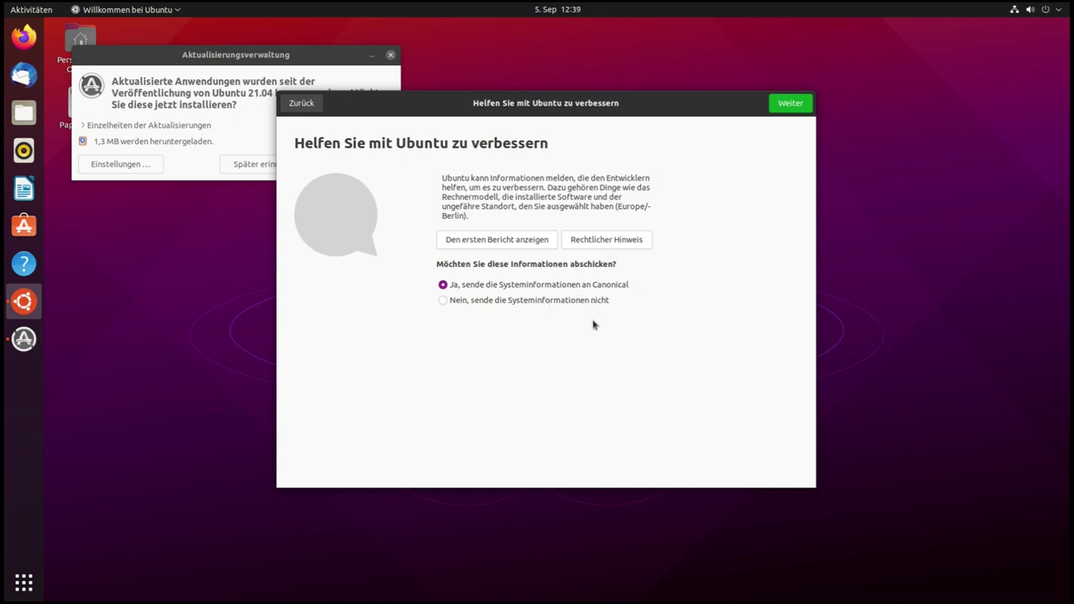
Choose 'Nein, sende die Systeminformationen nicht' and continue past the privacy page
click(443, 301)
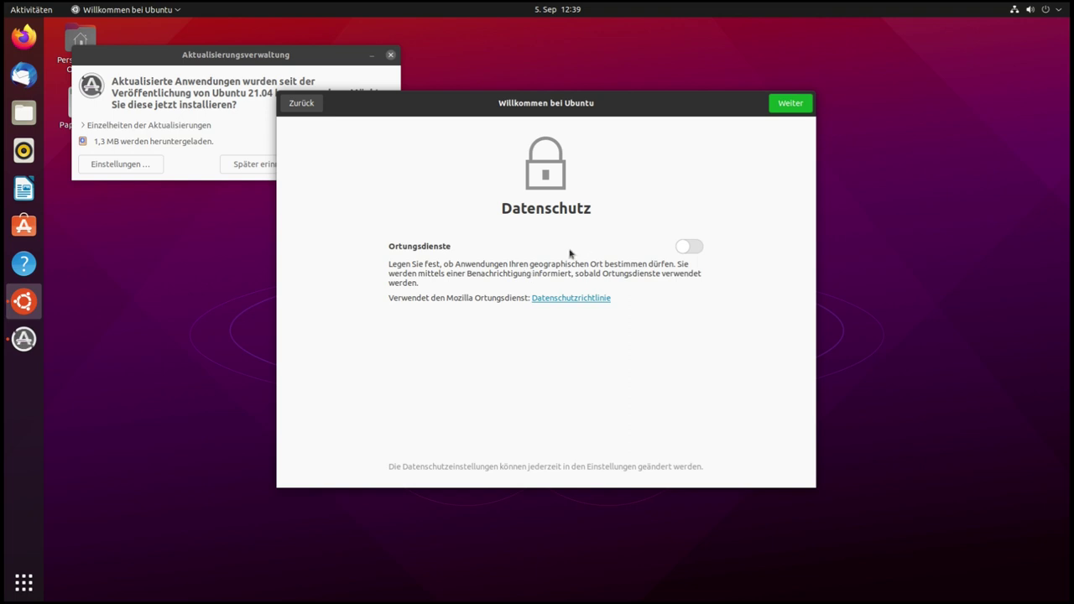
click(789, 105)
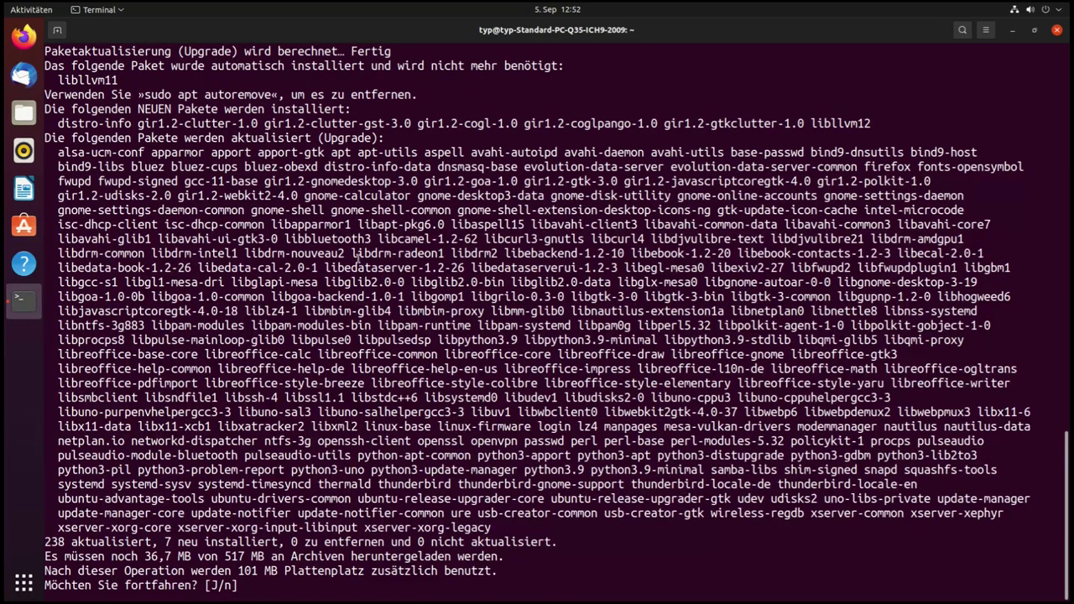
Review the apt upgrade output and answer j to upgrade the 238 packages
scroll(358, 259, up, 6)
scroll(359, 260, down, 5)
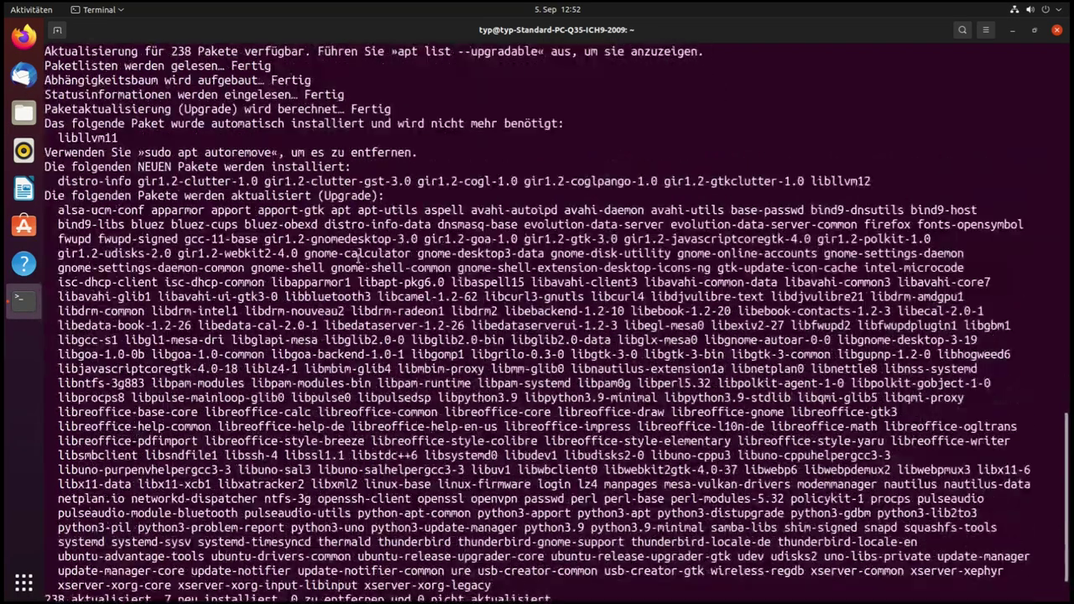
scroll(358, 258, up, 17)
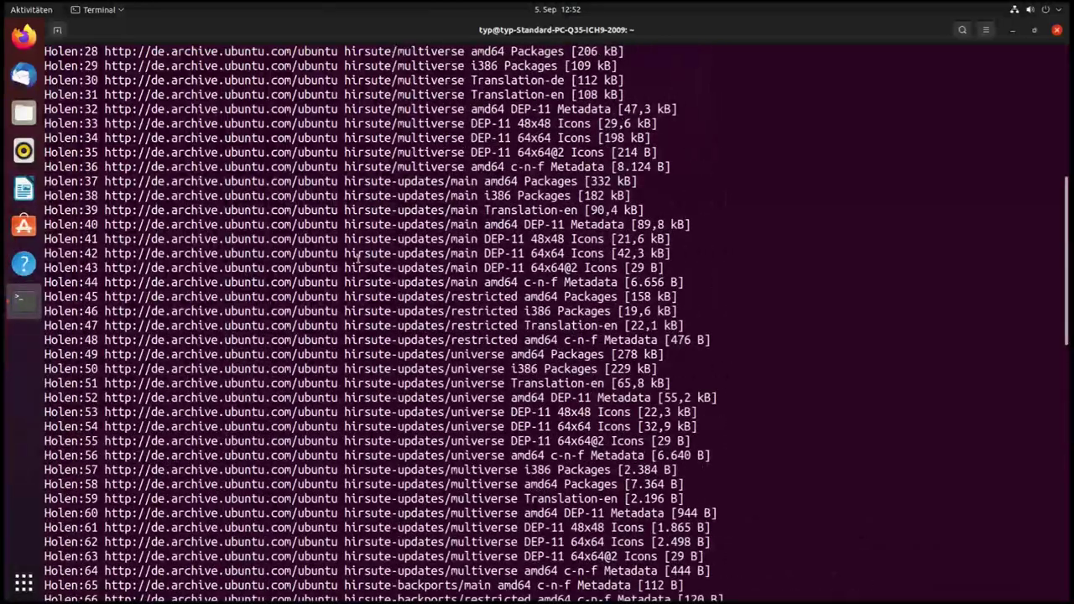
scroll(356, 259, up, 10)
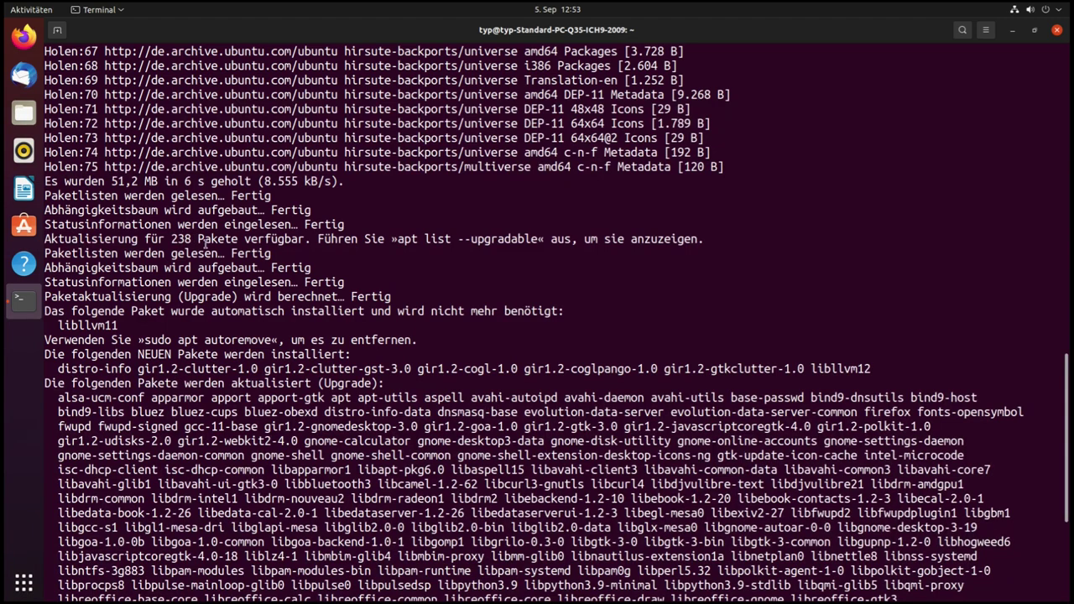
scroll(357, 353, down, 4)
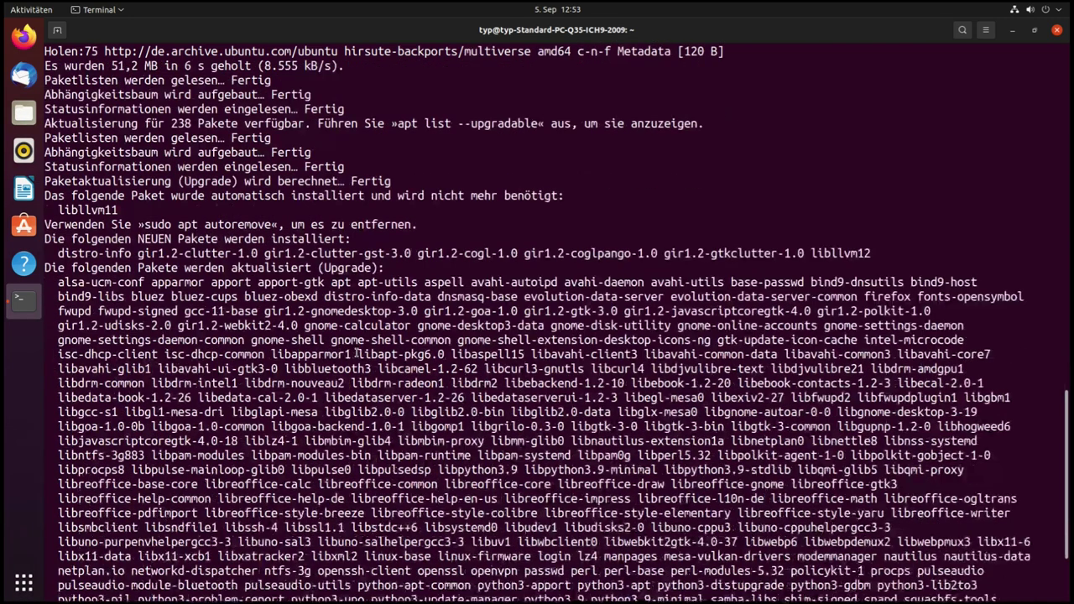
scroll(317, 325, down, 2)
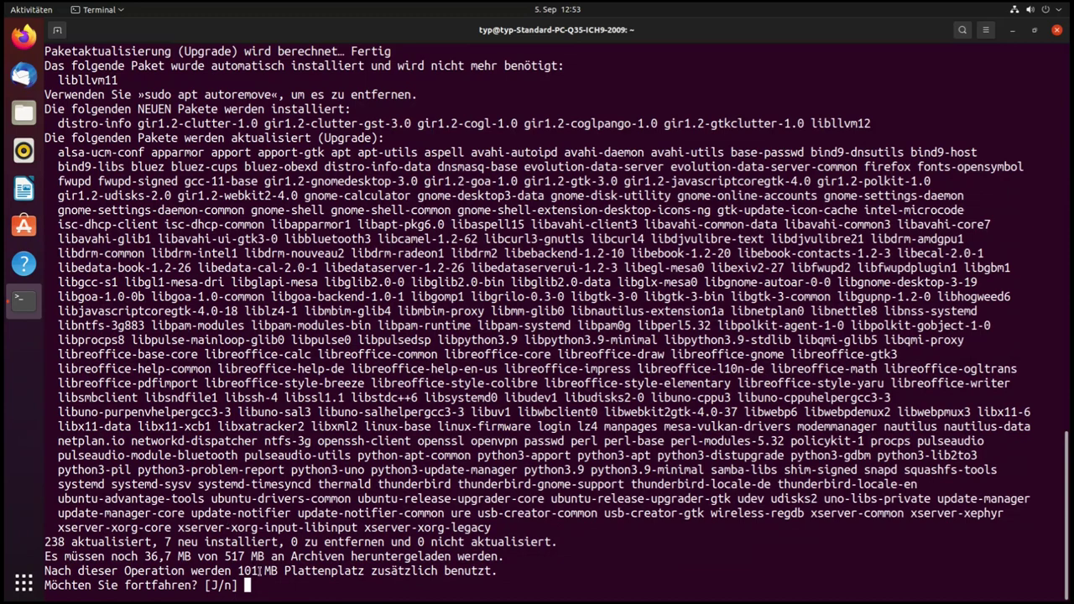
text(j)
key(Return)
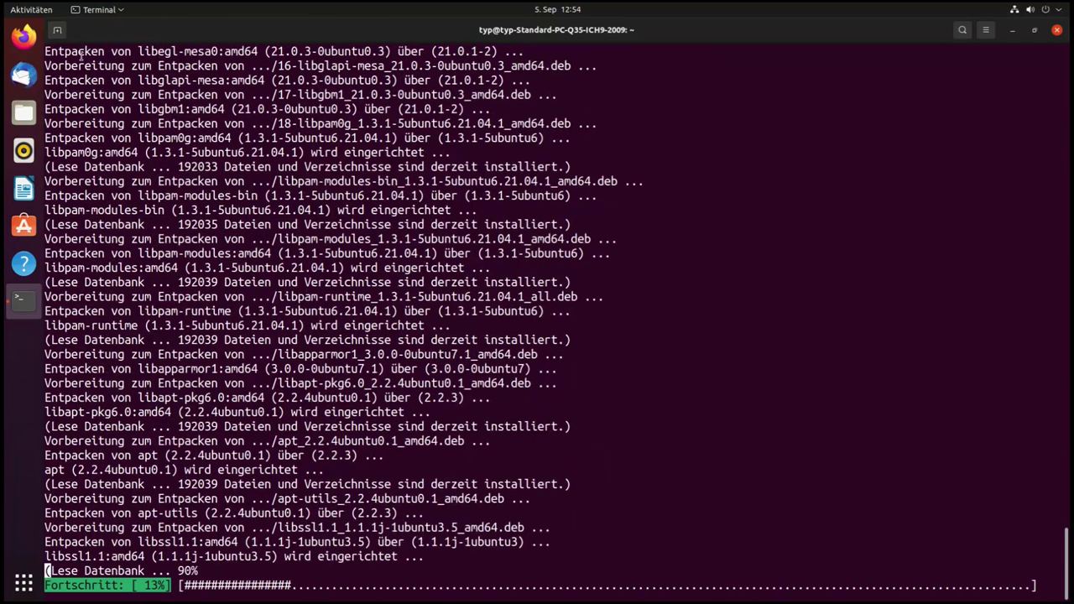
In a new terminal tab with enlarged text, run uname -r to show kernel 5.11.0-31-generic
click(58, 31)
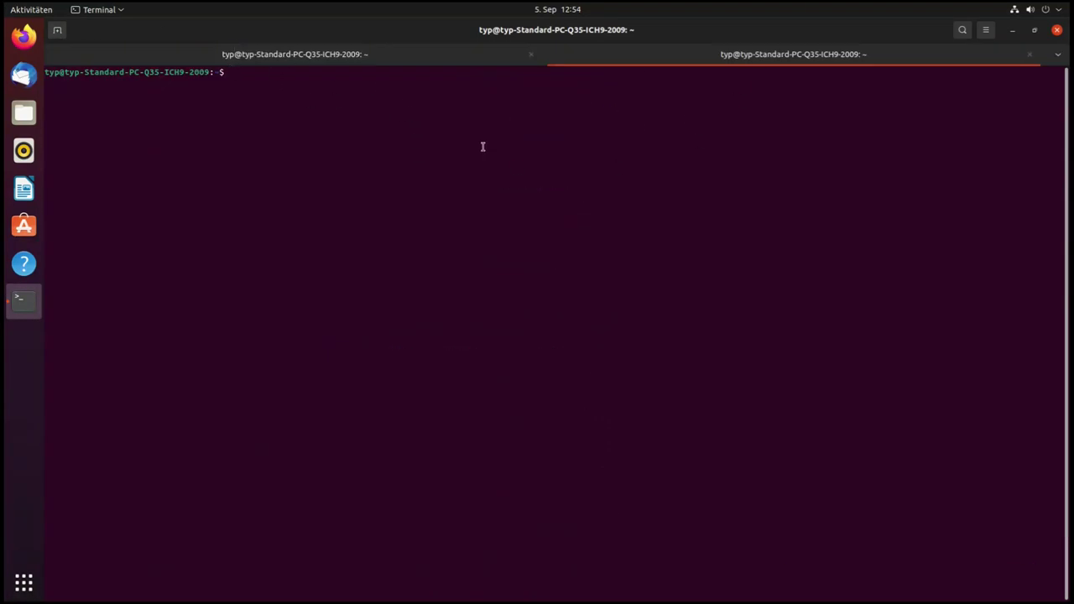
text(**)
key(BackSpace)
key(BackSpace)
key(ctrl+plus)
key(ctrl+plus)
key(ctrl+plus)
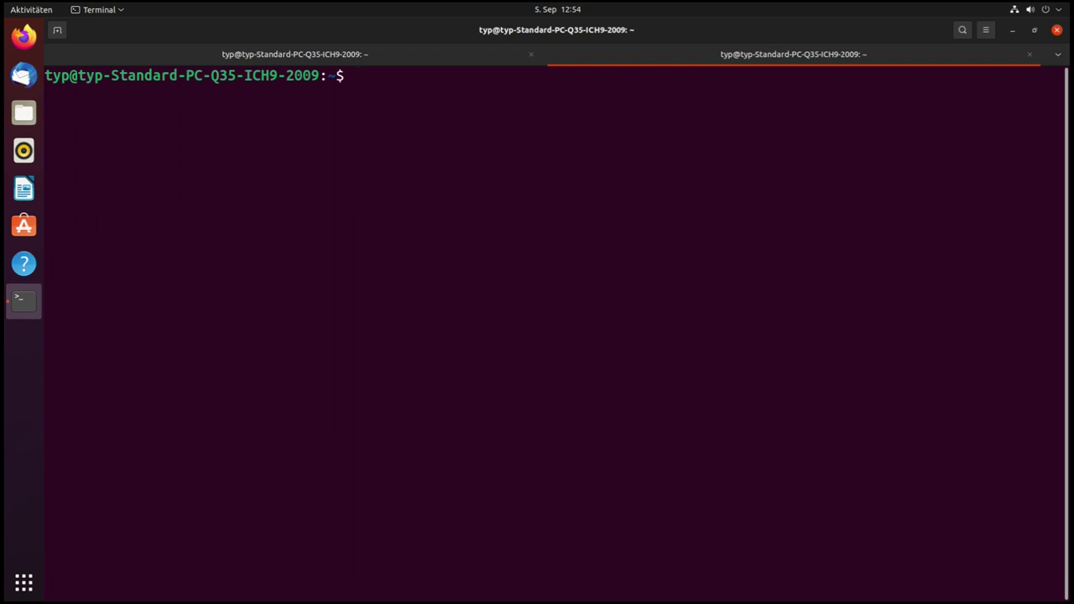
text(uname -r)
key(Return)
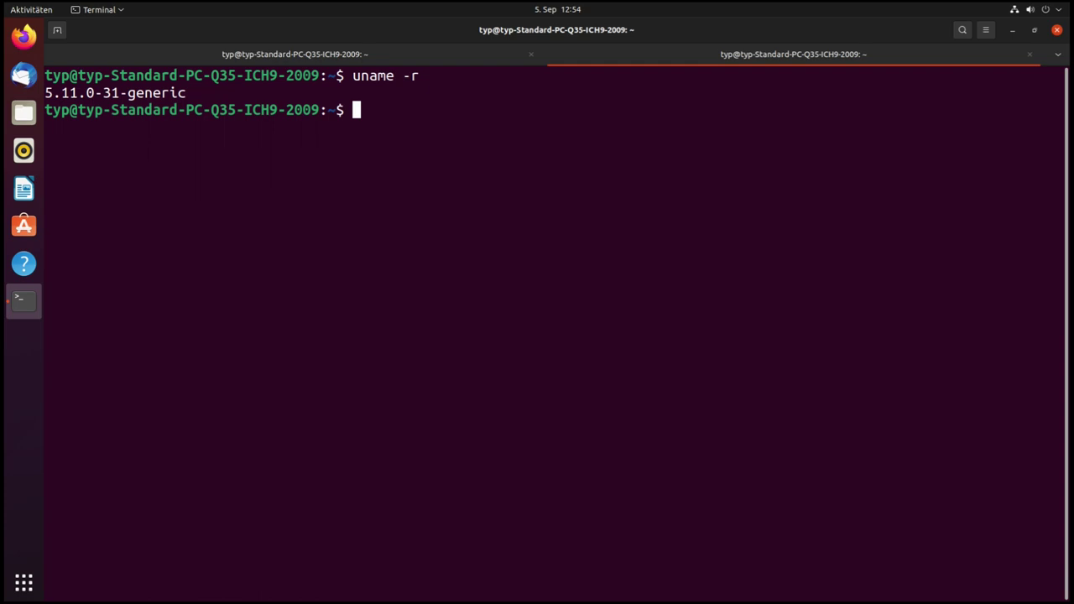
Run lsblk to list vda3_crypt holding the vgubuntu-root and swap volumes
text(lsblk)
key(Return)
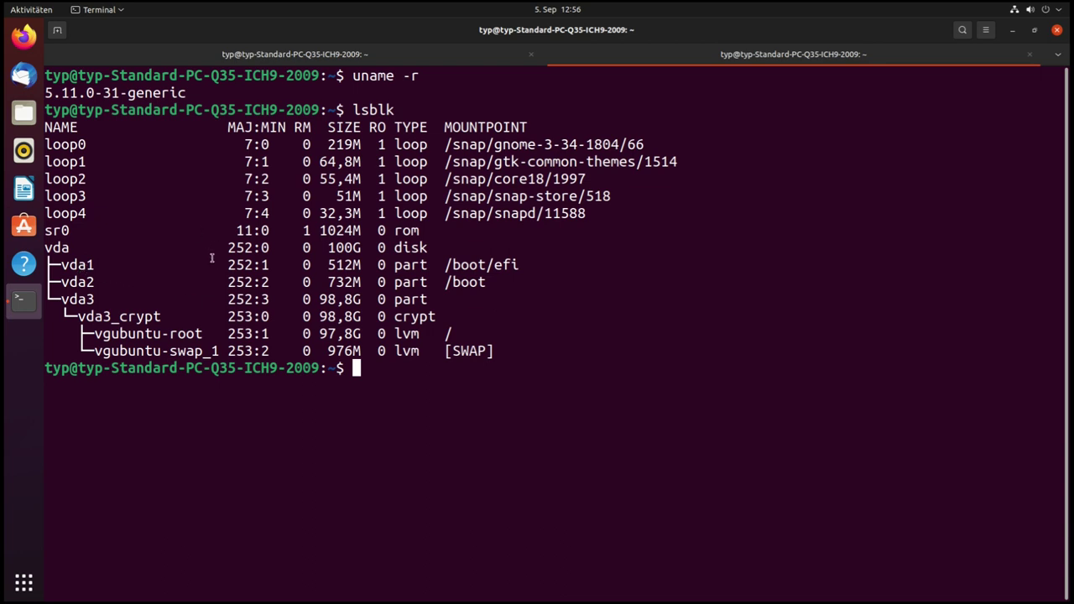
Check the upgrade progress on the first tab, then return to the uname and lsblk output
click(273, 59)
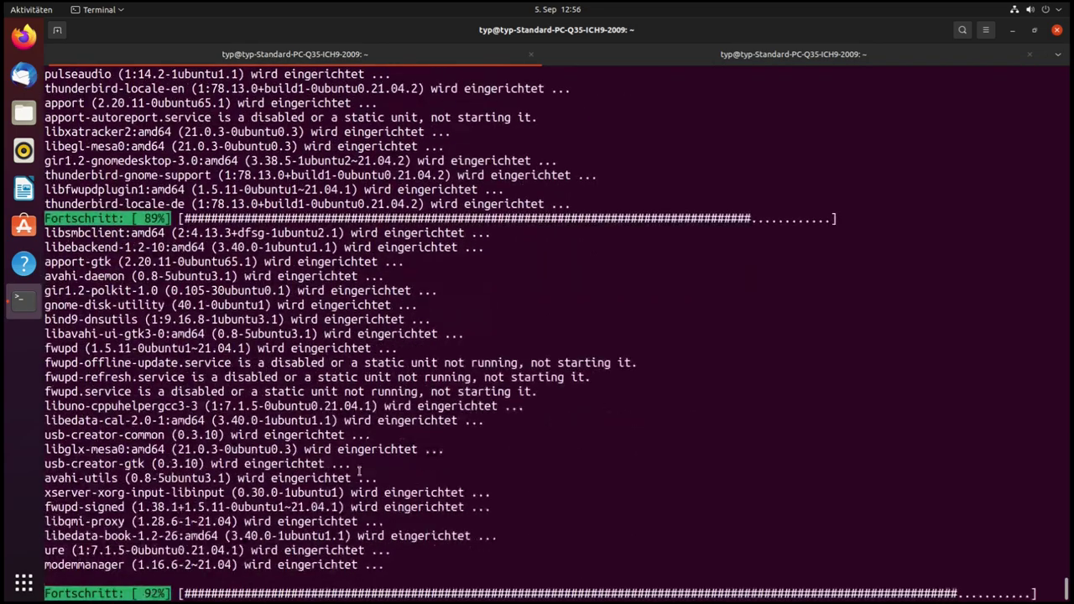
click(756, 57)
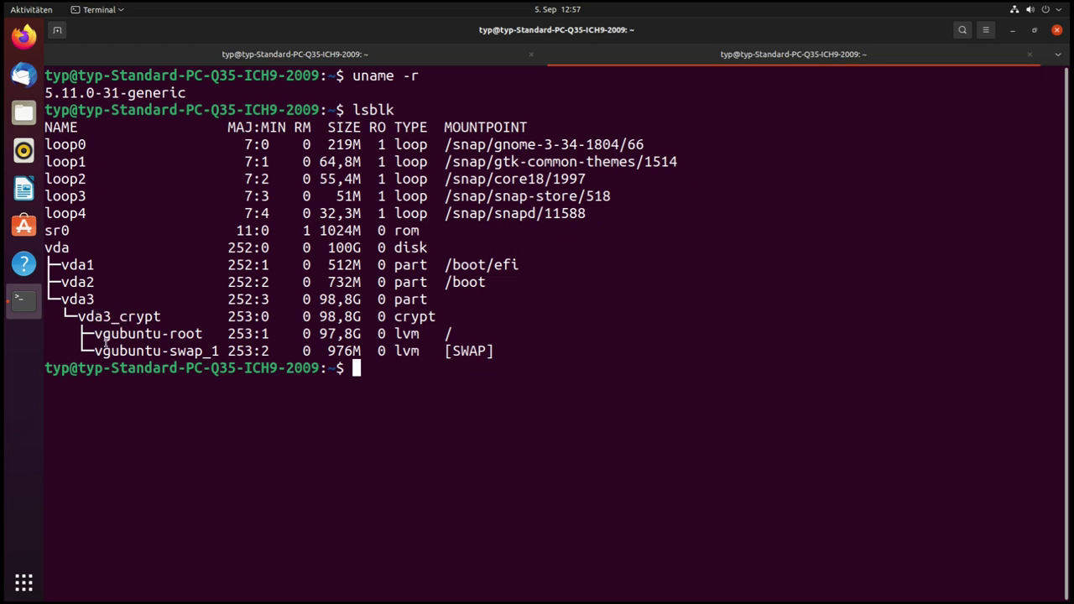
Highlight the root mount point and vgubuntu-swap_1 lines, then switch to the package-removal tab
drag(445, 333, 451, 335)
click(451, 335)
double_click(146, 349)
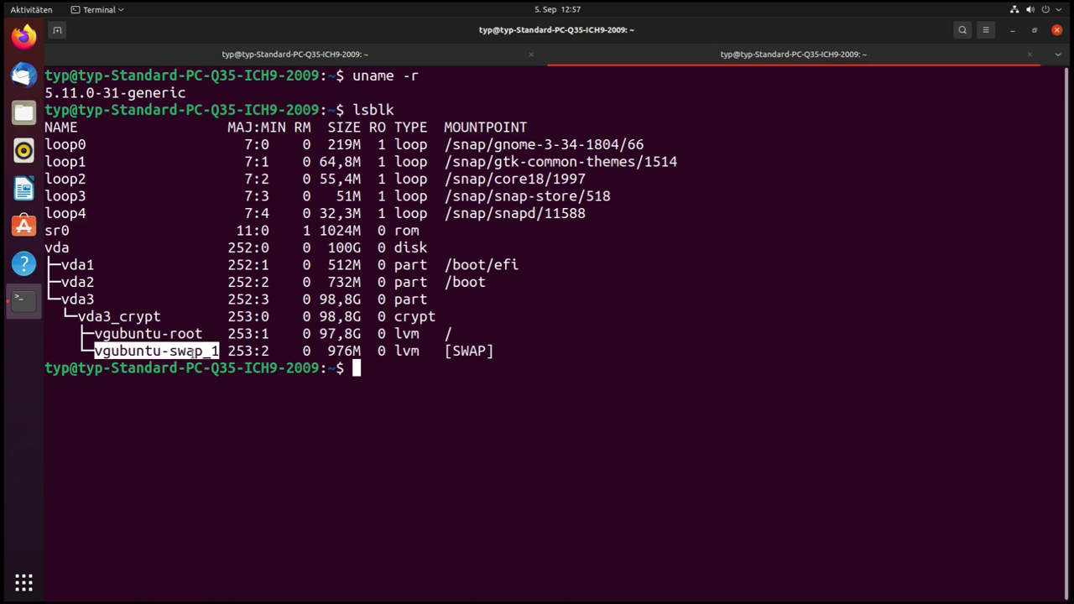
click(409, 343)
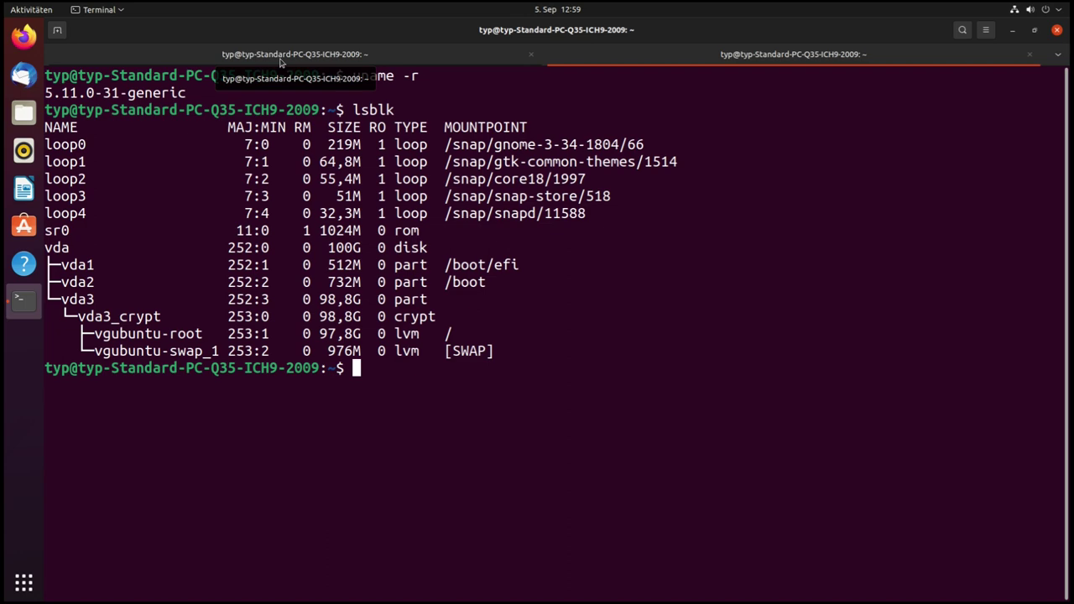
click(282, 57)
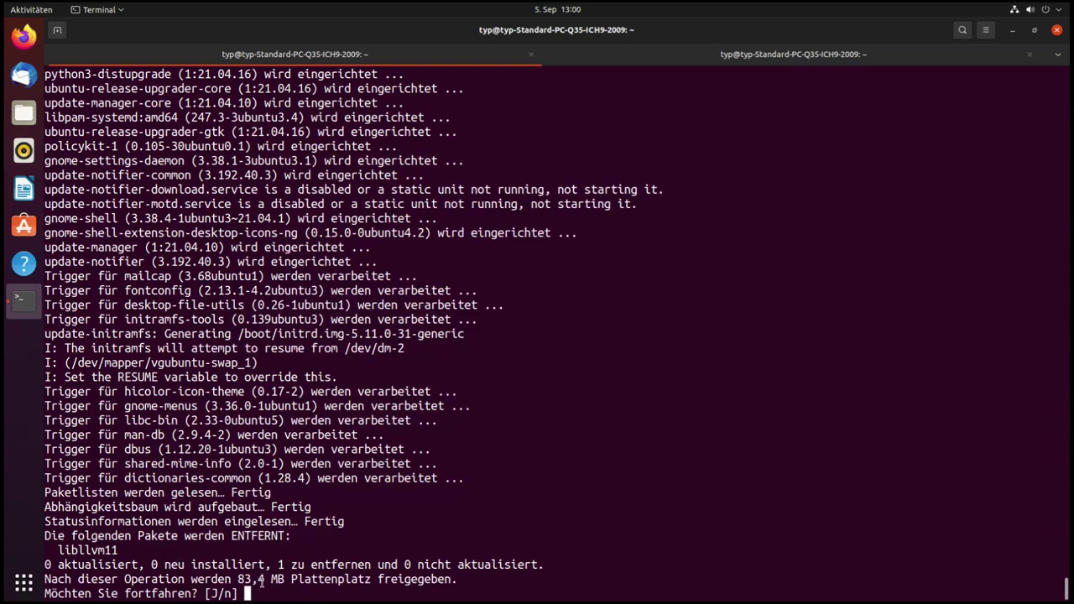
Confirm removing libllvm11 with J, freeing 83,4 MB, and return to the disk-listing tab
text(J)
key(Return)
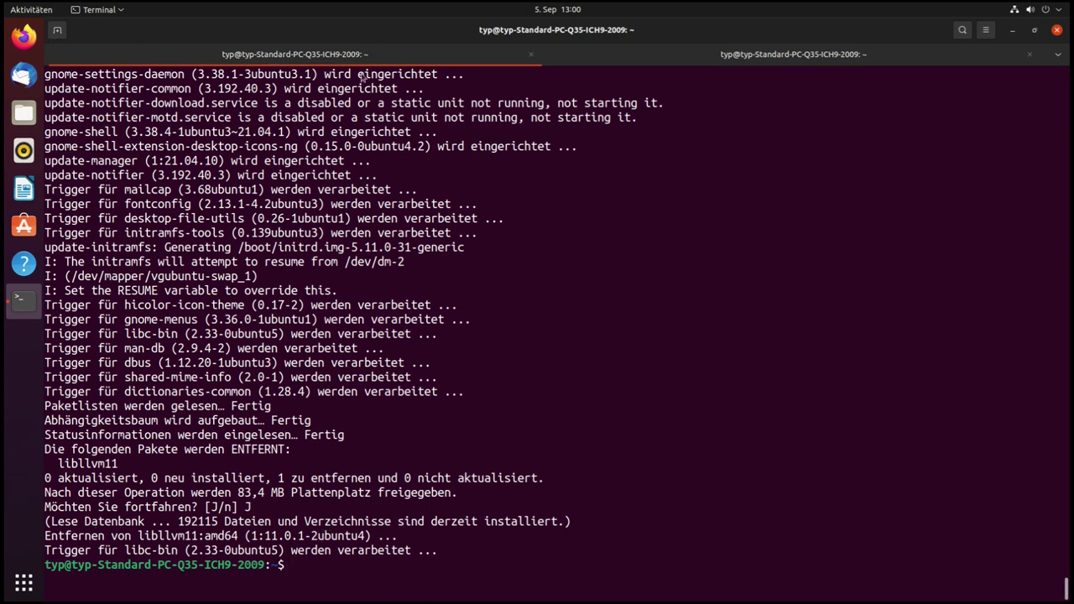
click(733, 52)
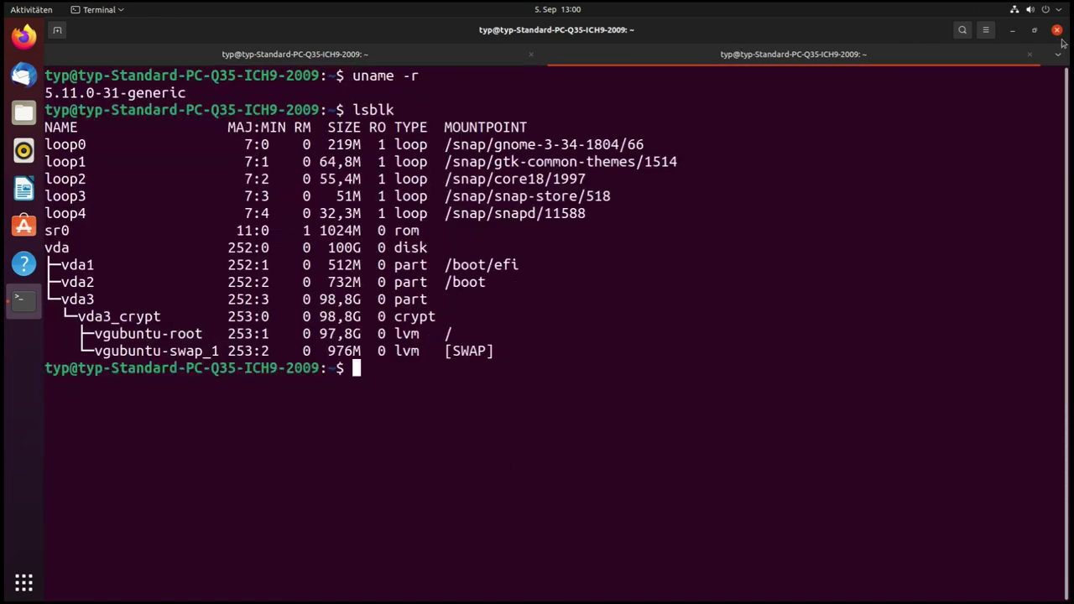
Close the terminal and launch Einstellungen from the application overview
key(alt+F4)
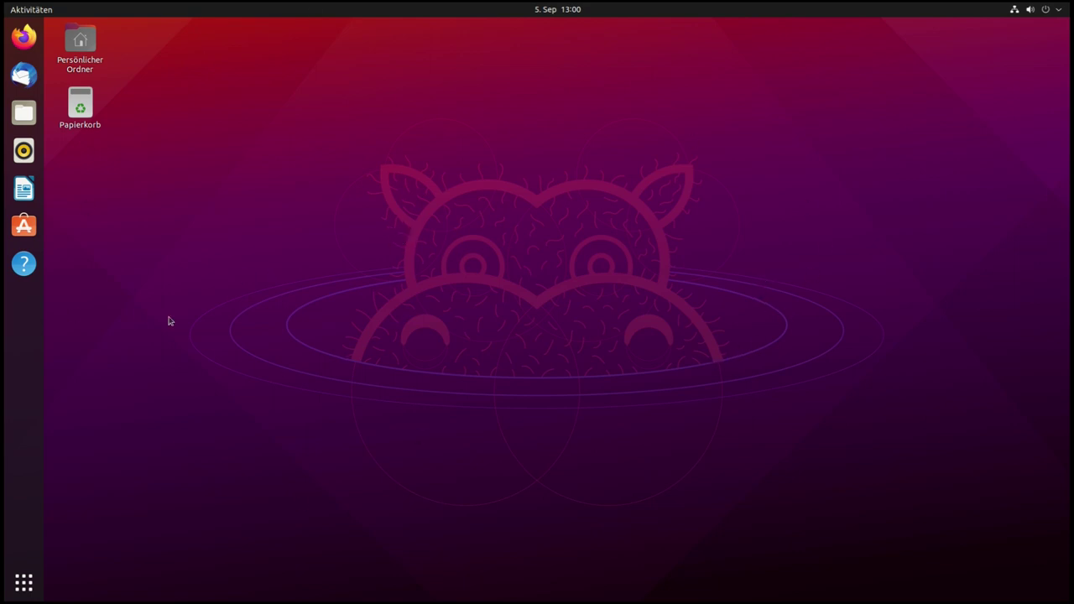
click(25, 588)
text(einst)
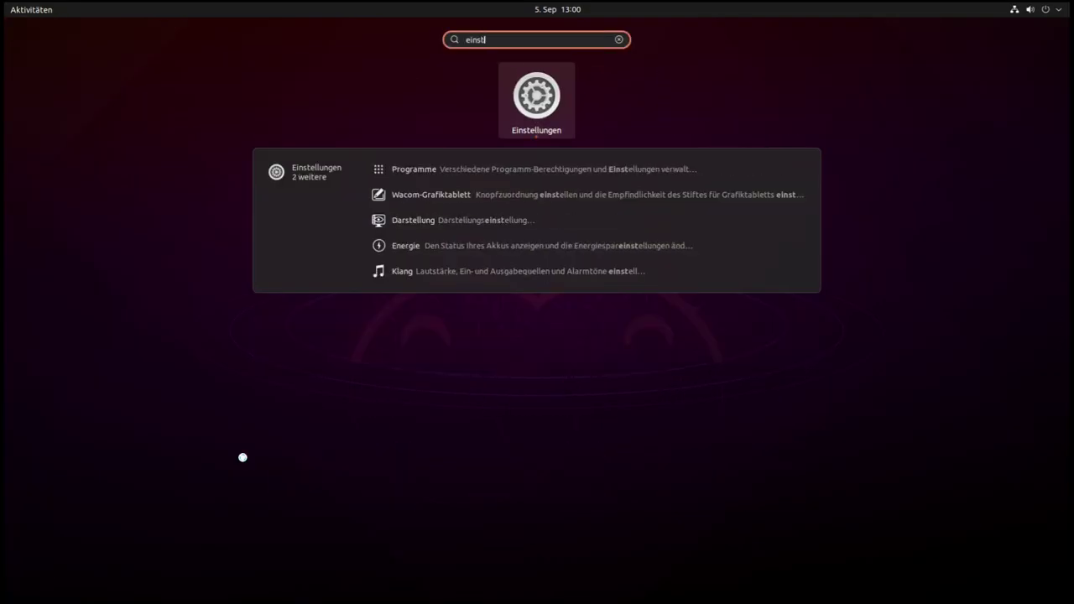
key(Return)
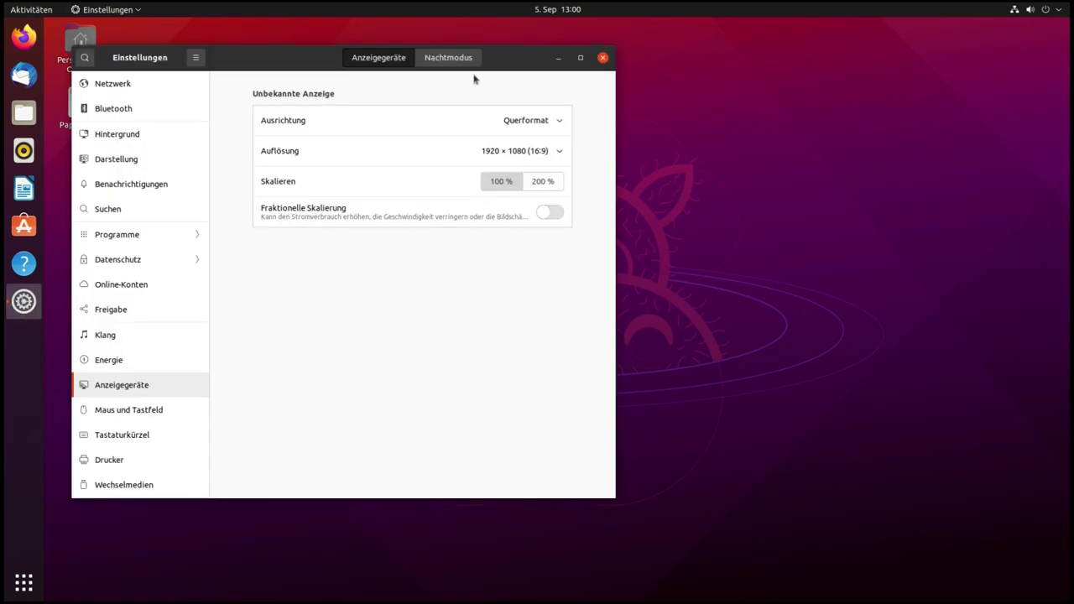
Maximize the Settings window to full screen and scroll the sidebar down
drag(507, 52, 680, 53)
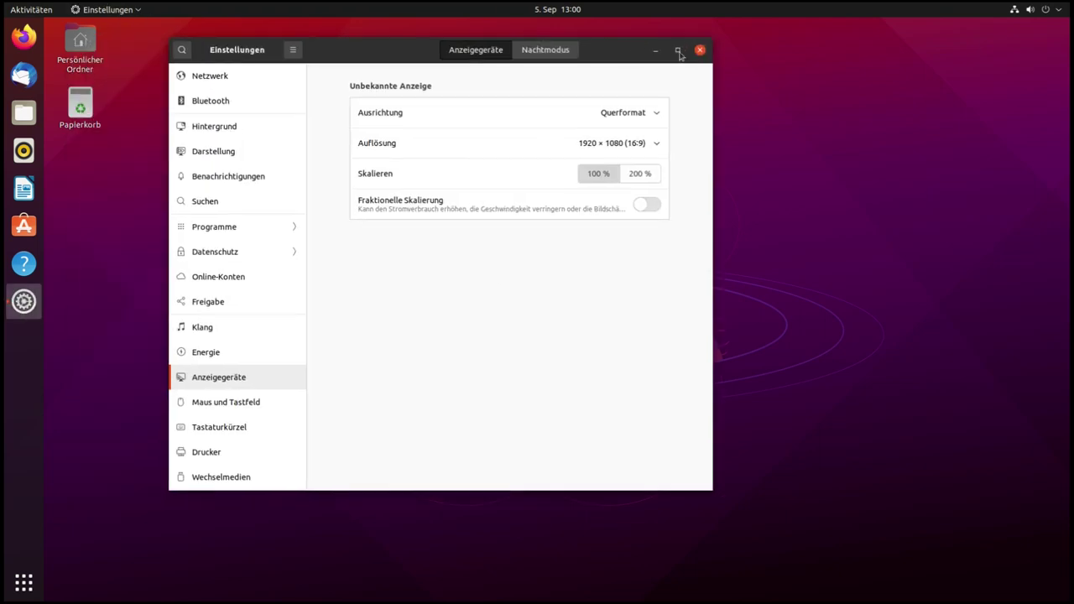
click(679, 51)
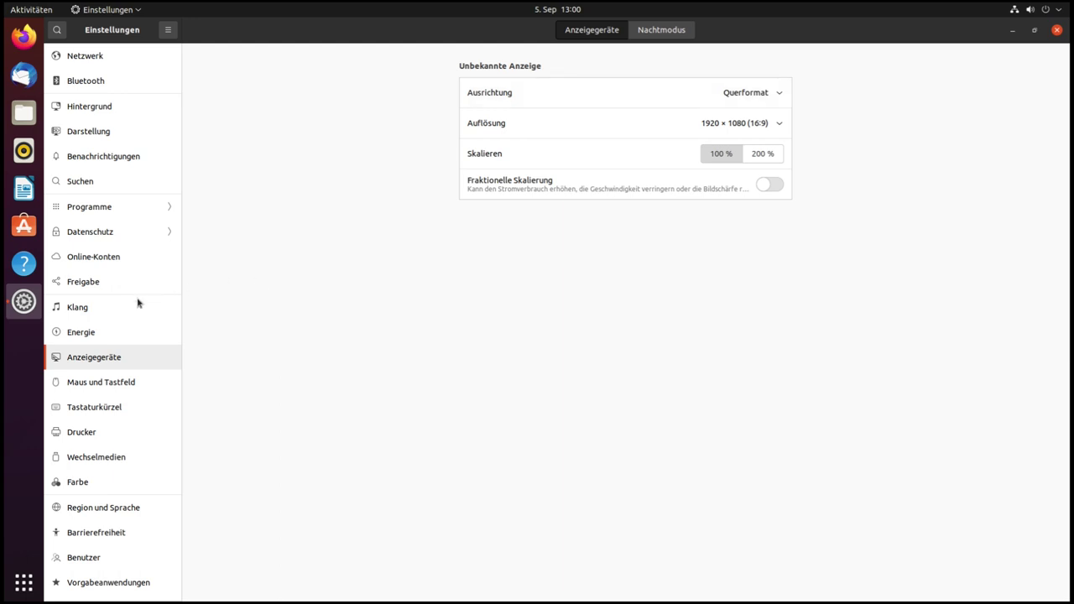
scroll(94, 360, down, 1)
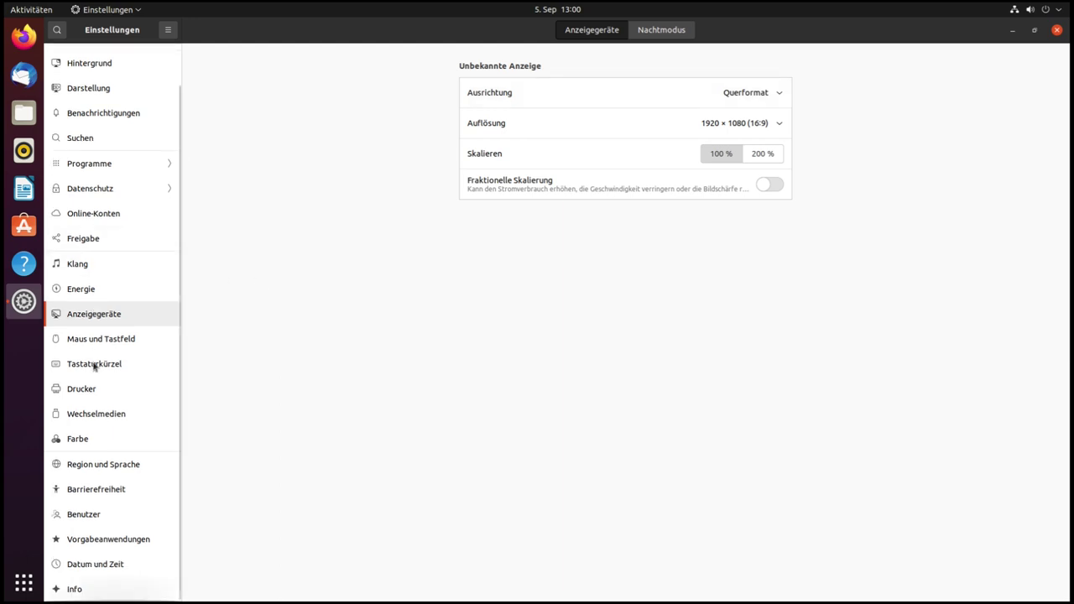
Show the Info page with Ubuntu 21.04 and GNOME 3.38.5, then restore the window size
click(75, 590)
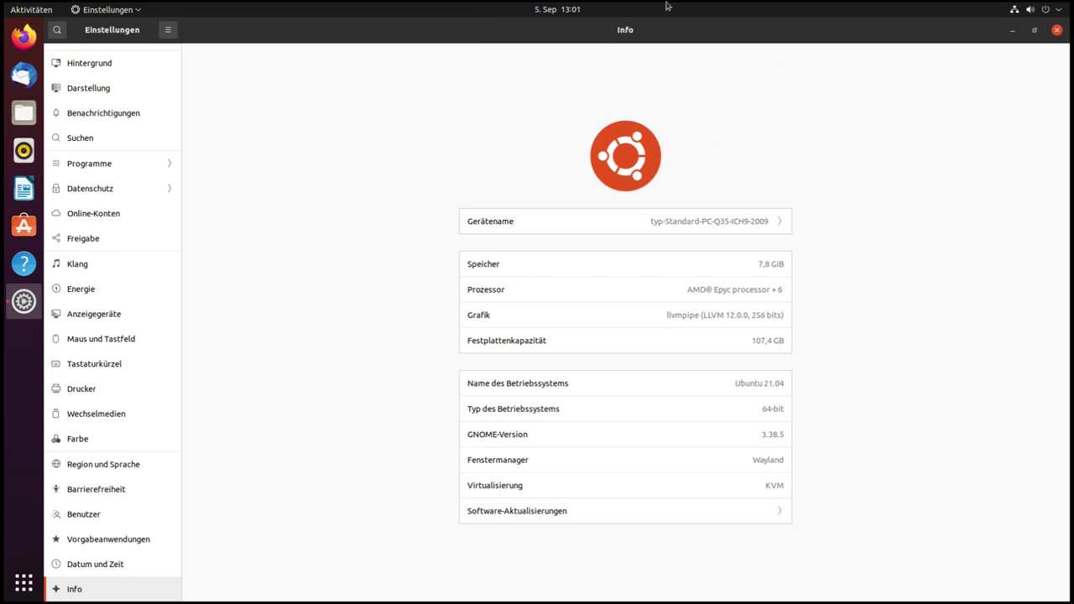
double_click(651, 41)
Re-maximize the Settings window and open the Hintergrund page with its five wallpapers
drag(619, 37, 617, 94)
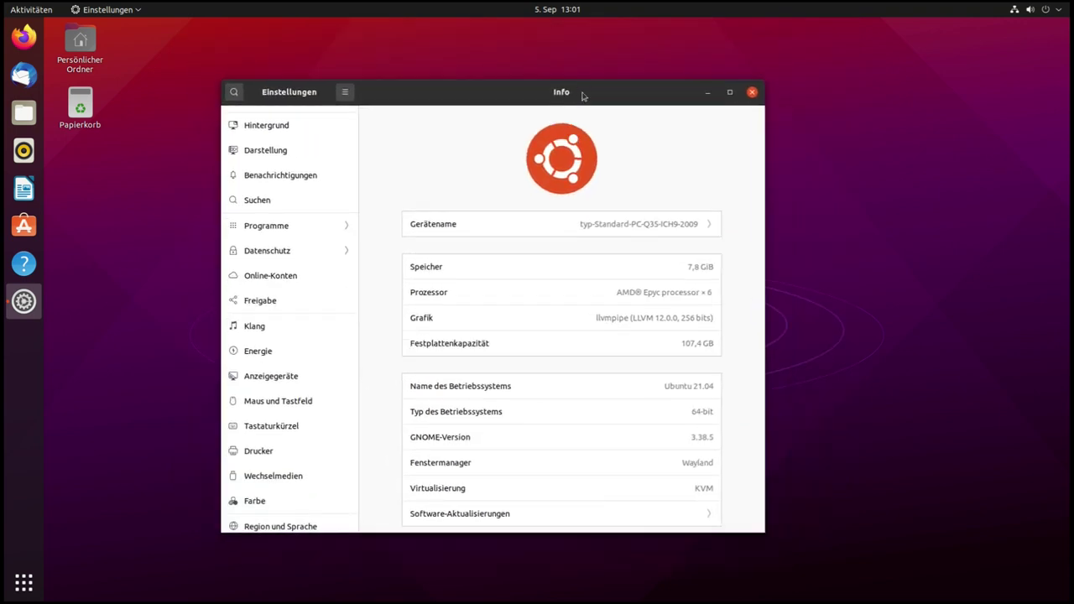
key(super+Up)
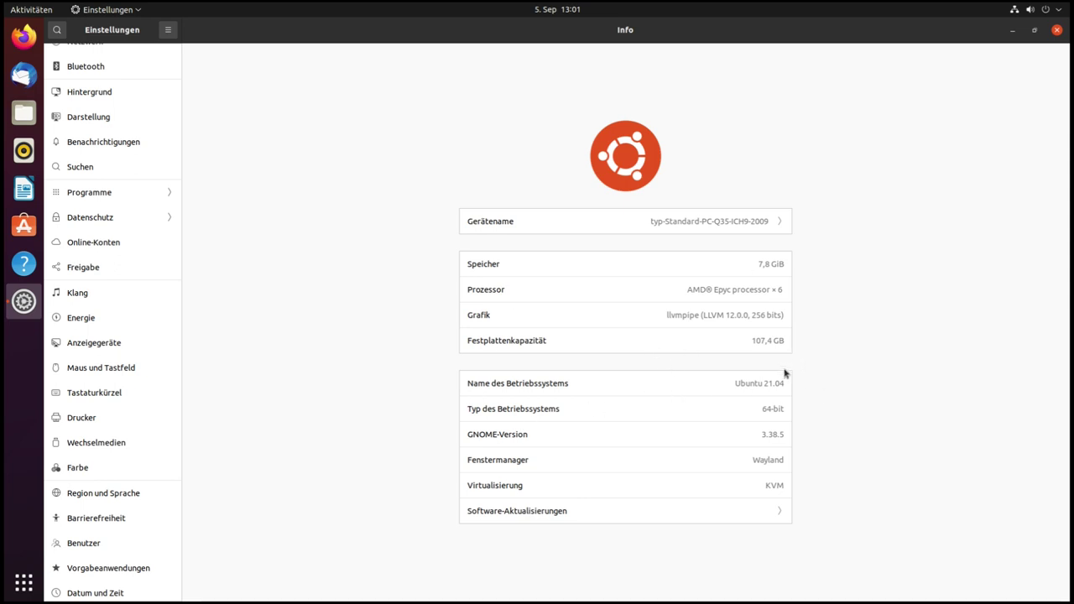
click(775, 437)
scroll(101, 267, up, 1)
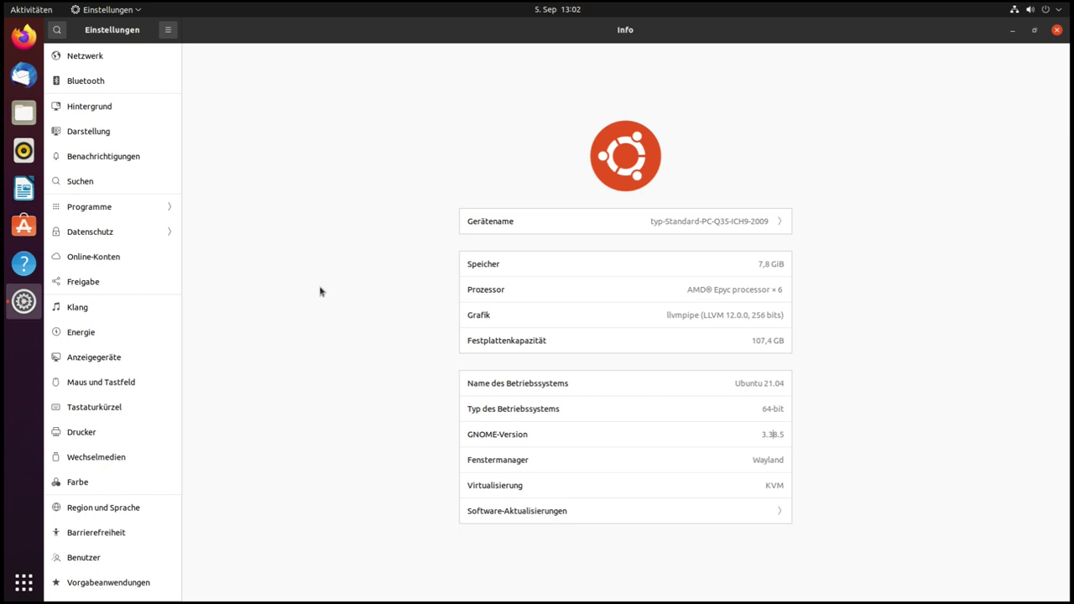
click(90, 110)
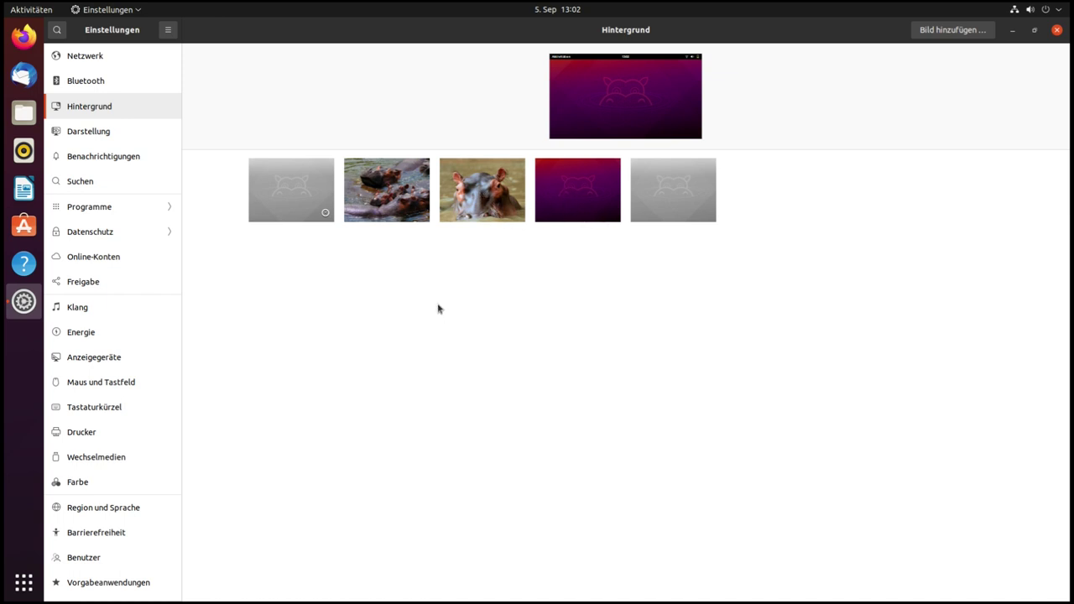
Show the Darstellung page with window colours and dock options in a restored, smaller window
click(96, 138)
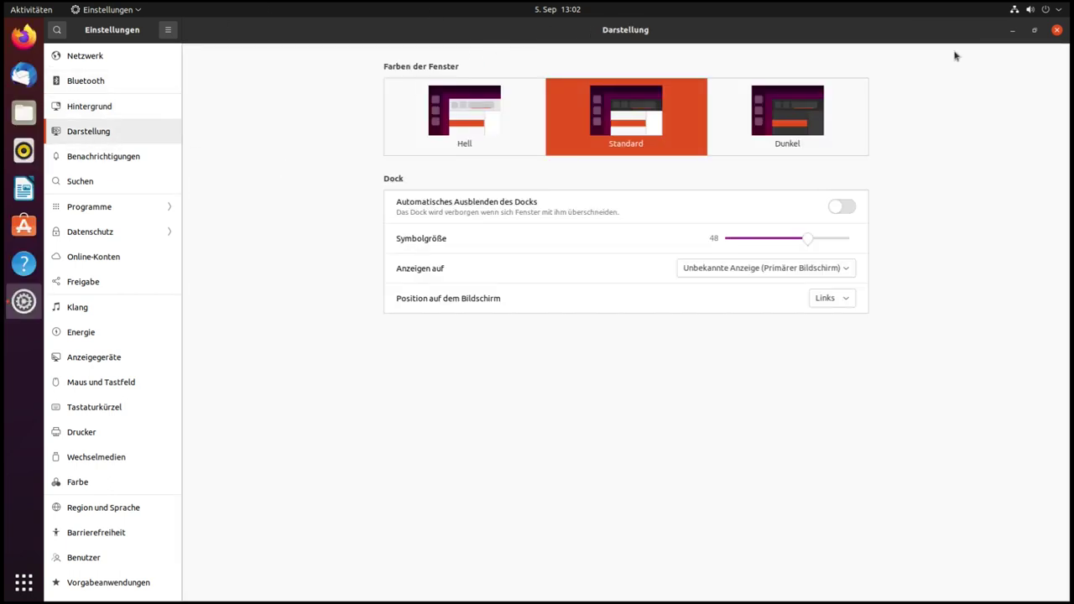
click(1035, 29)
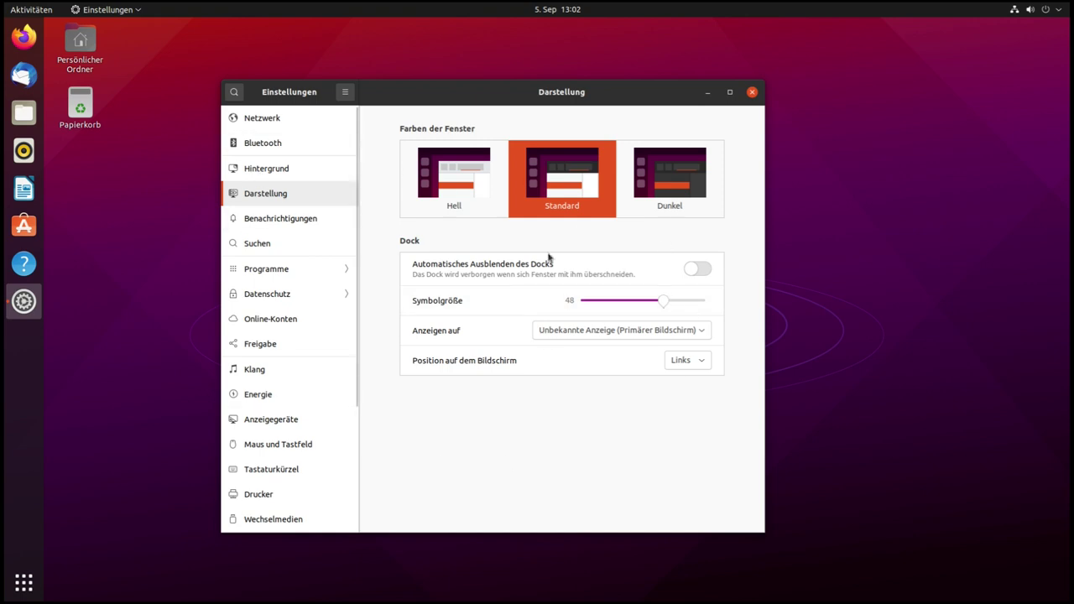
click(458, 184)
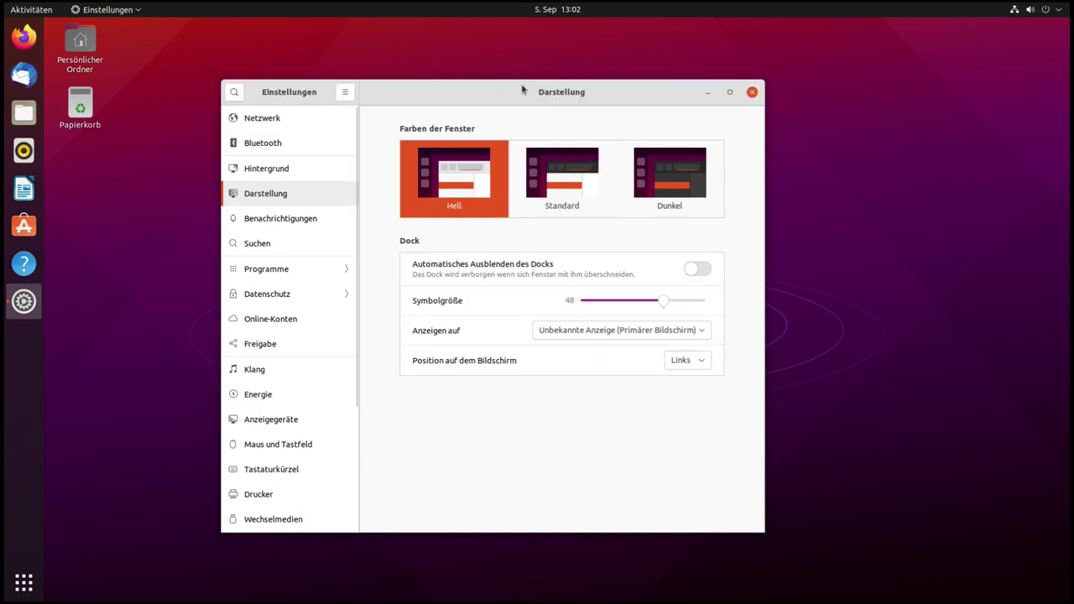
click(666, 196)
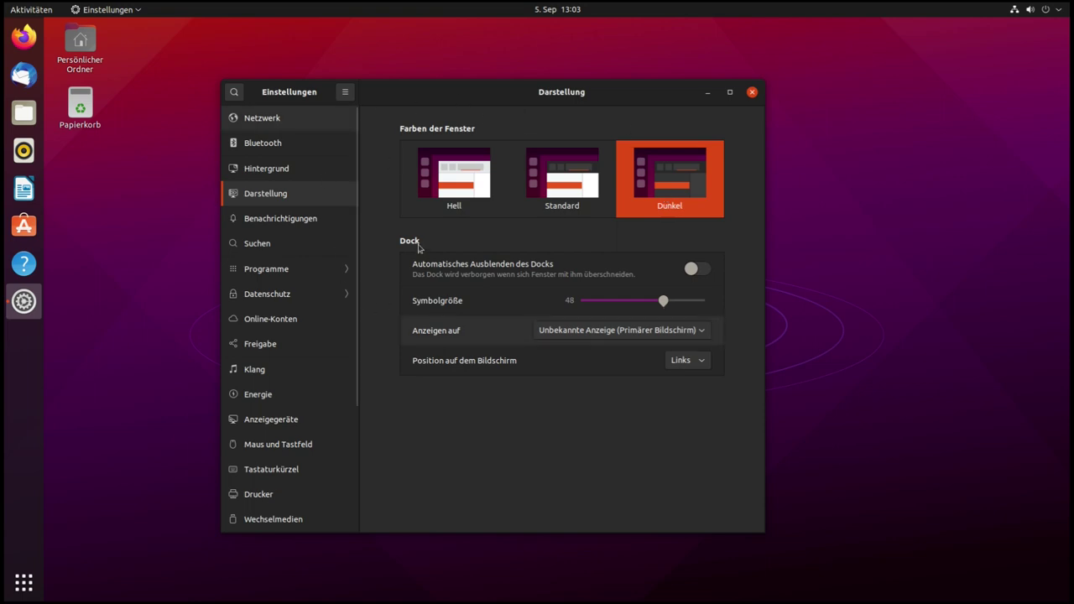
click(569, 188)
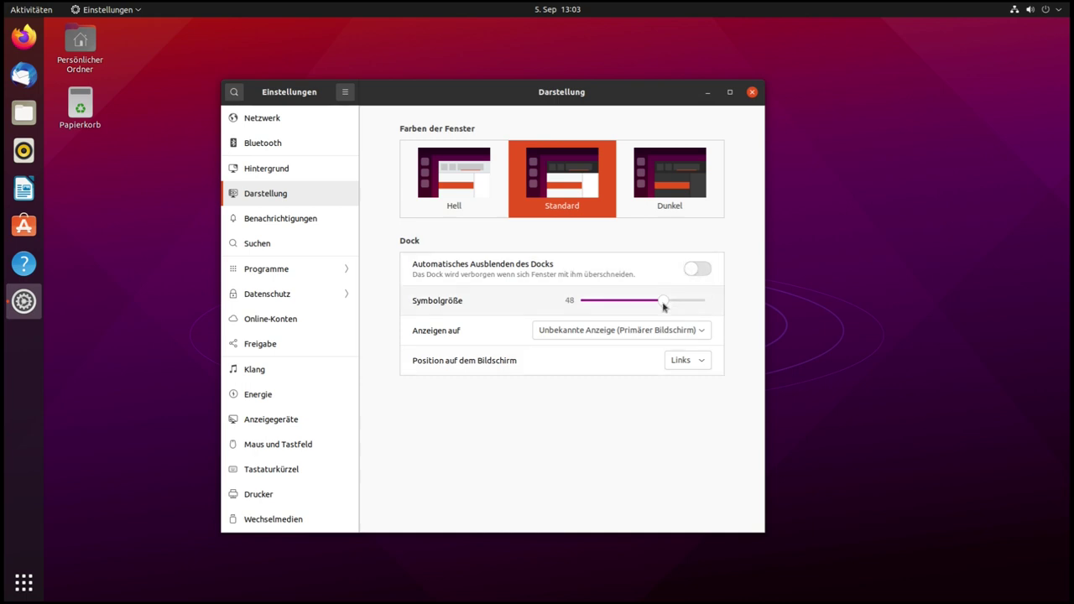
mouse_move(645, 303)
mouse_down()
mouse_move(677, 303)
mouse_move(663, 302)
mouse_up()
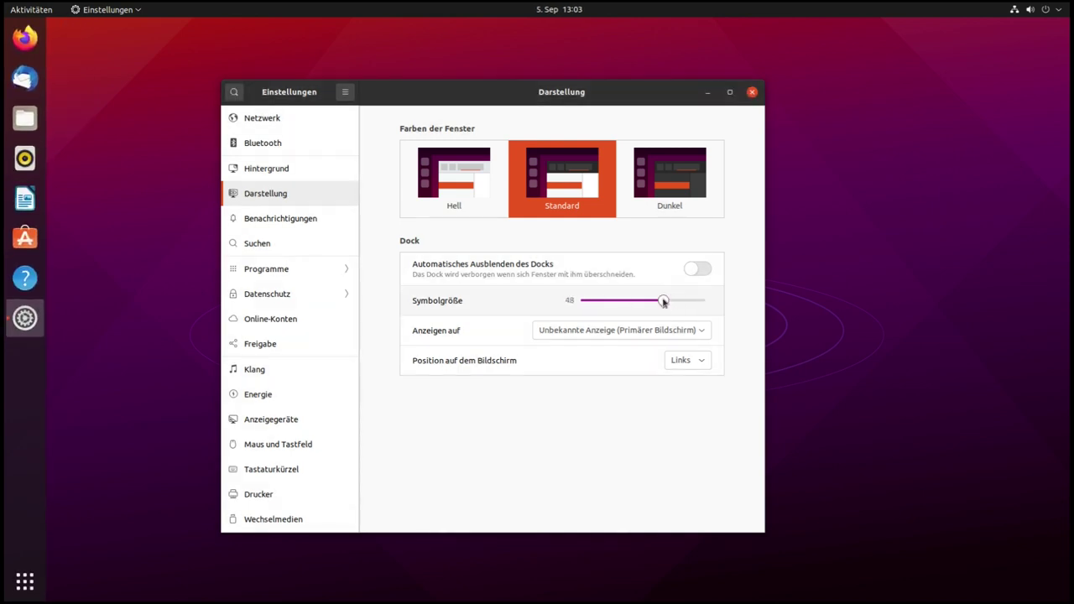
click(604, 336)
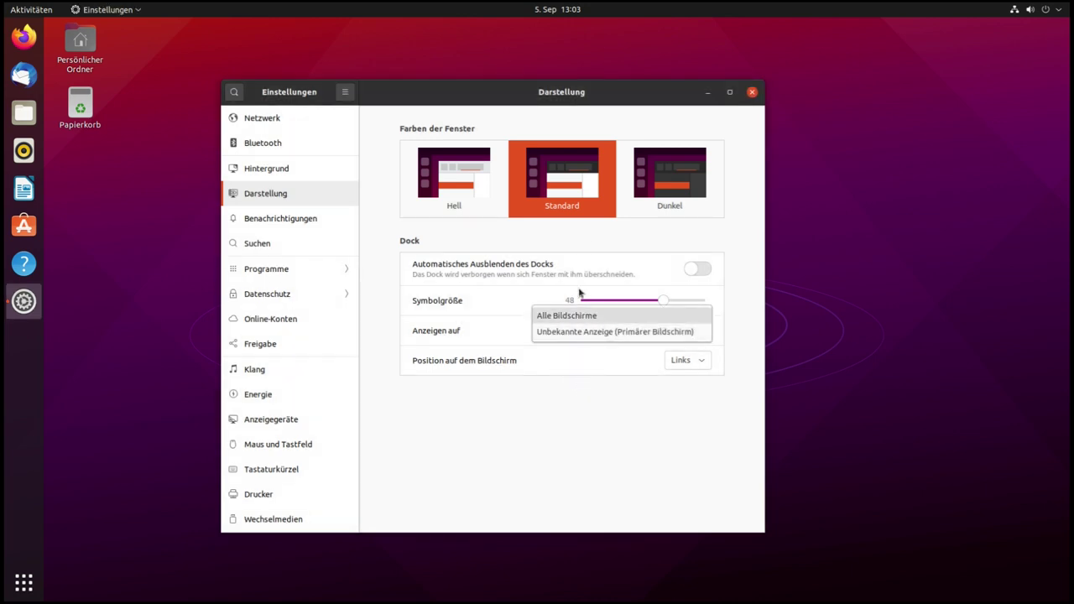
click(646, 393)
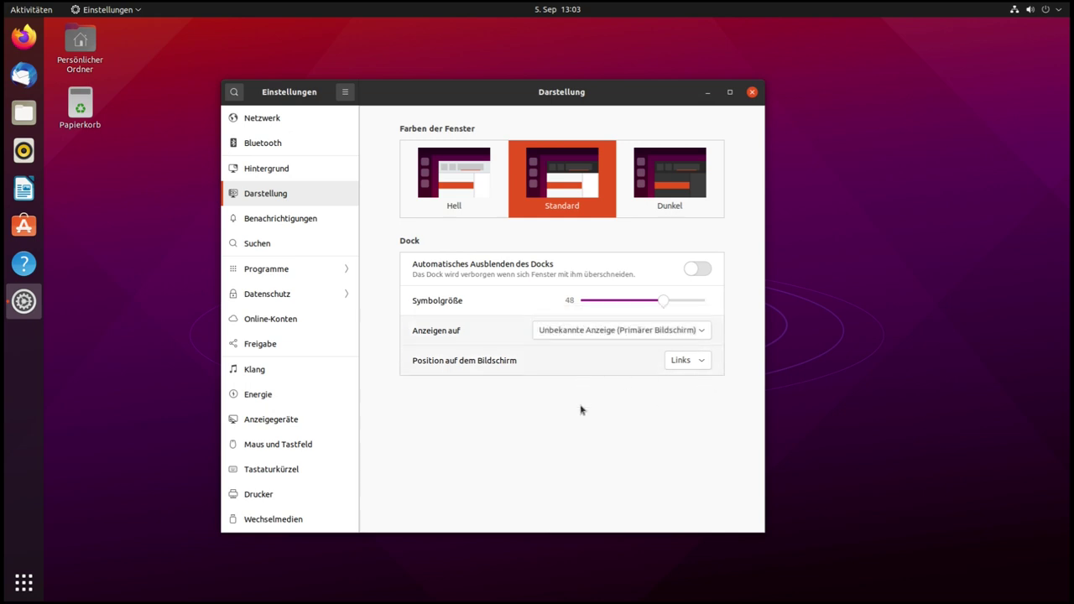
click(706, 360)
click(682, 394)
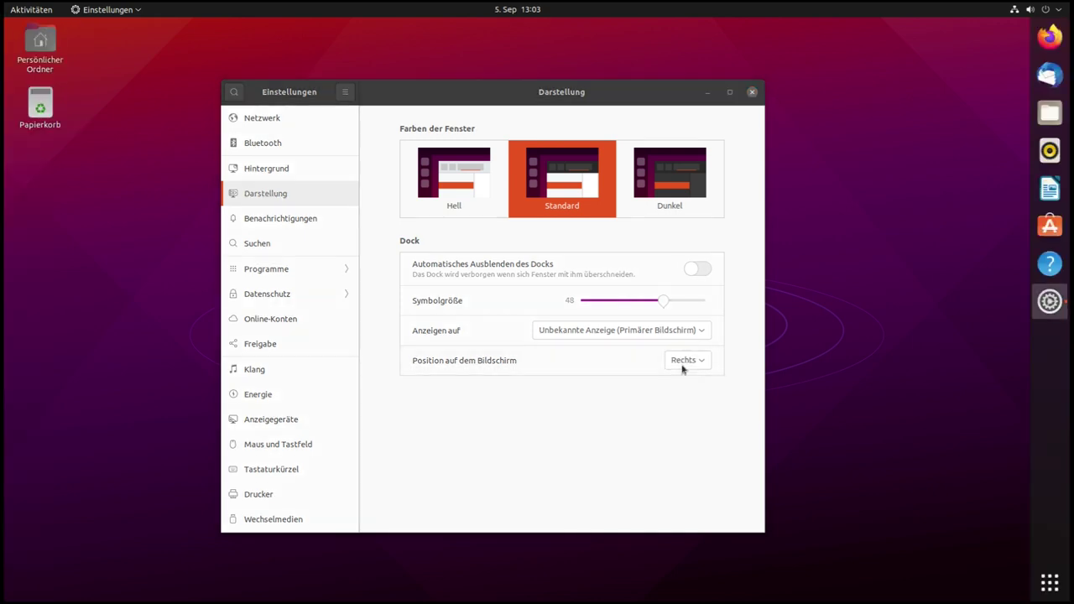
click(683, 369)
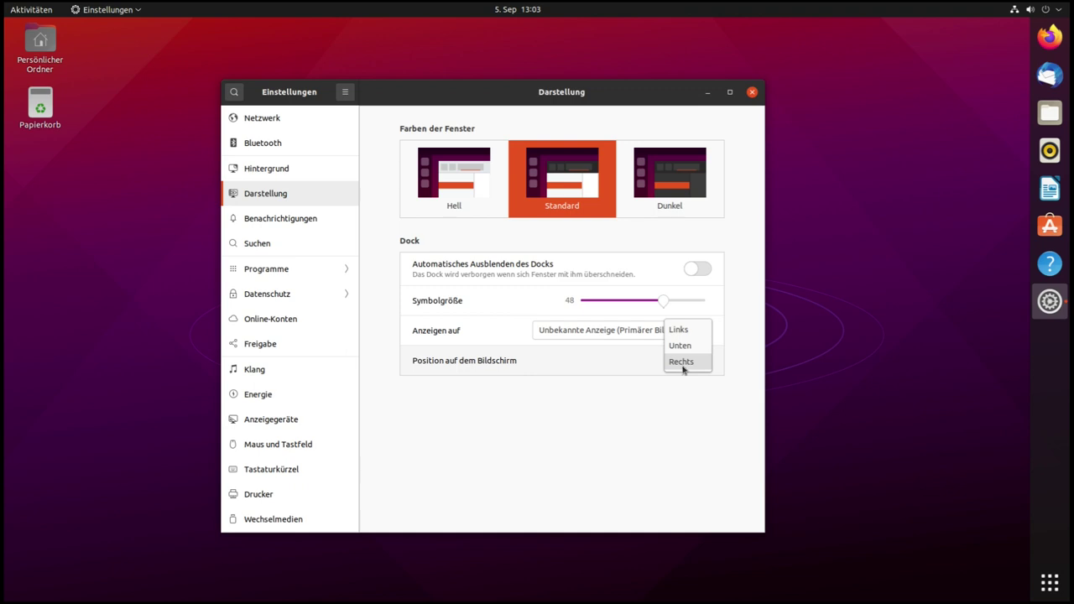
click(680, 346)
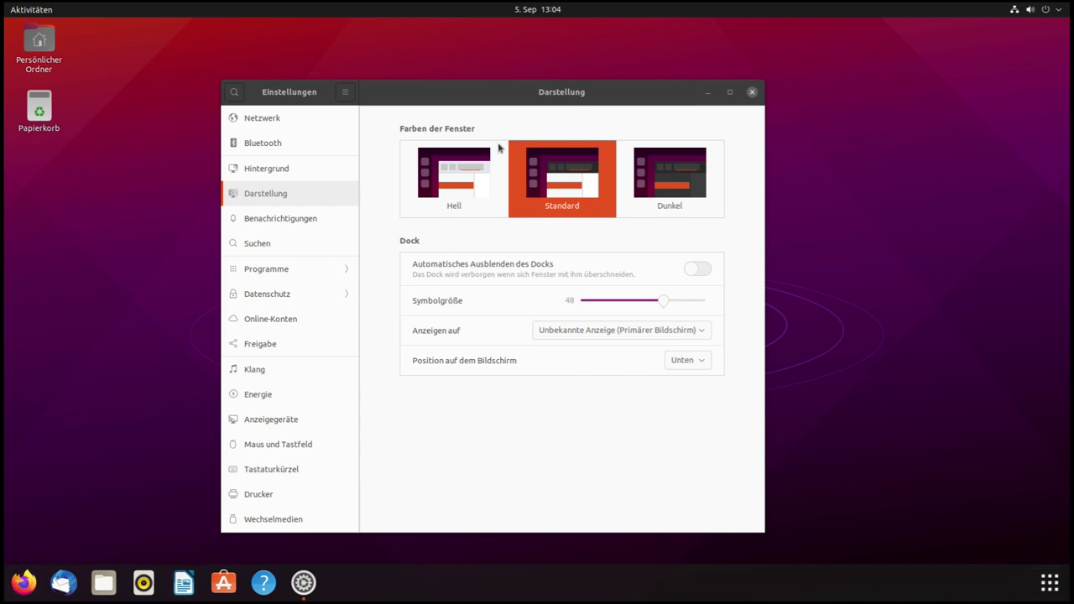
click(685, 360)
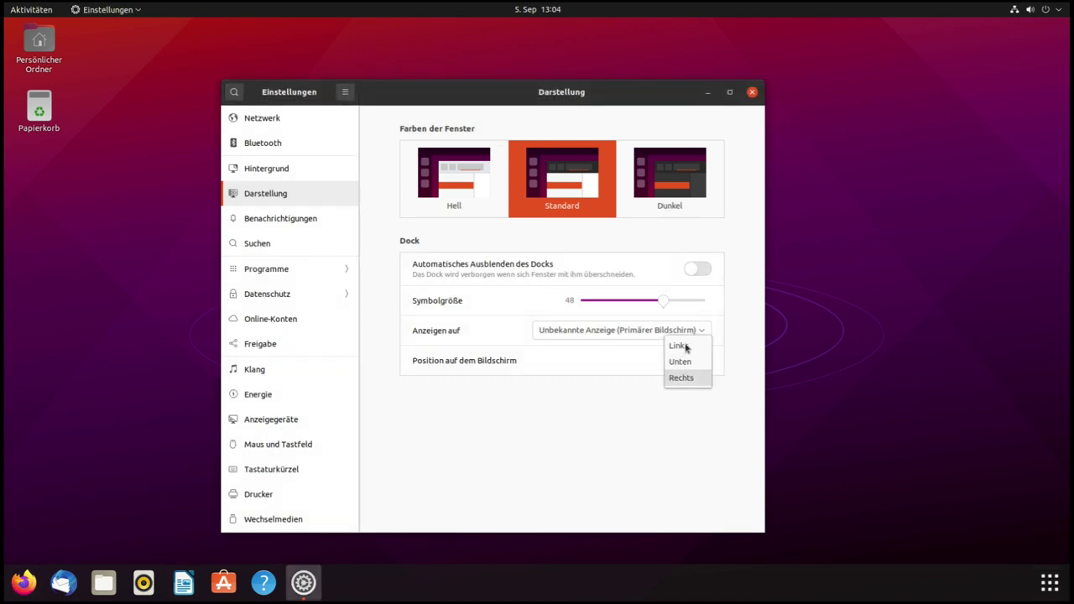
click(684, 346)
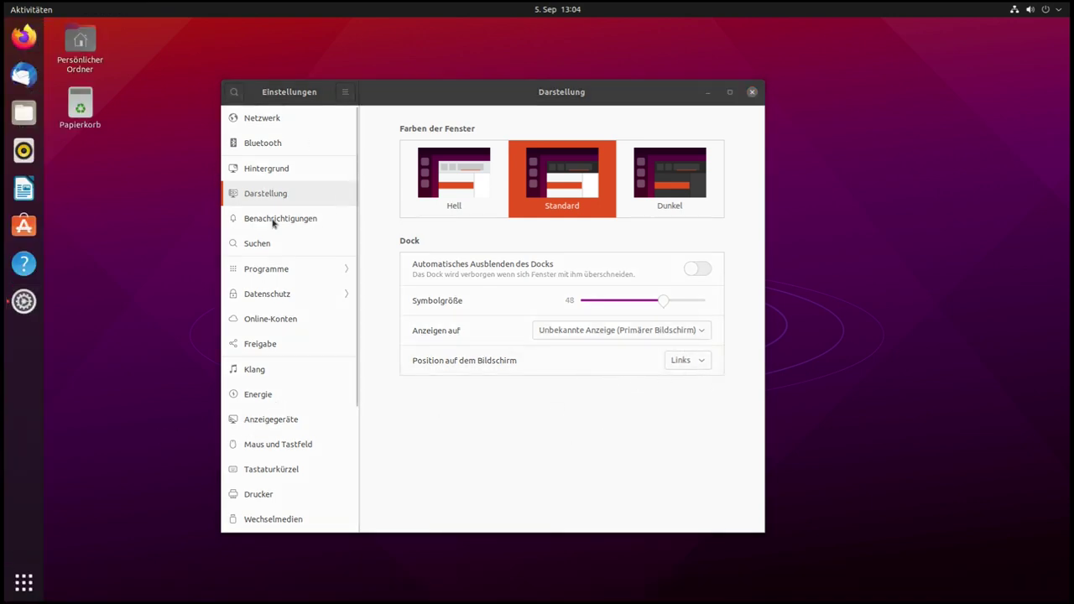
Go from Netzwerk to the Bluetooth page, which reports no Bluetooth adapter found
click(267, 123)
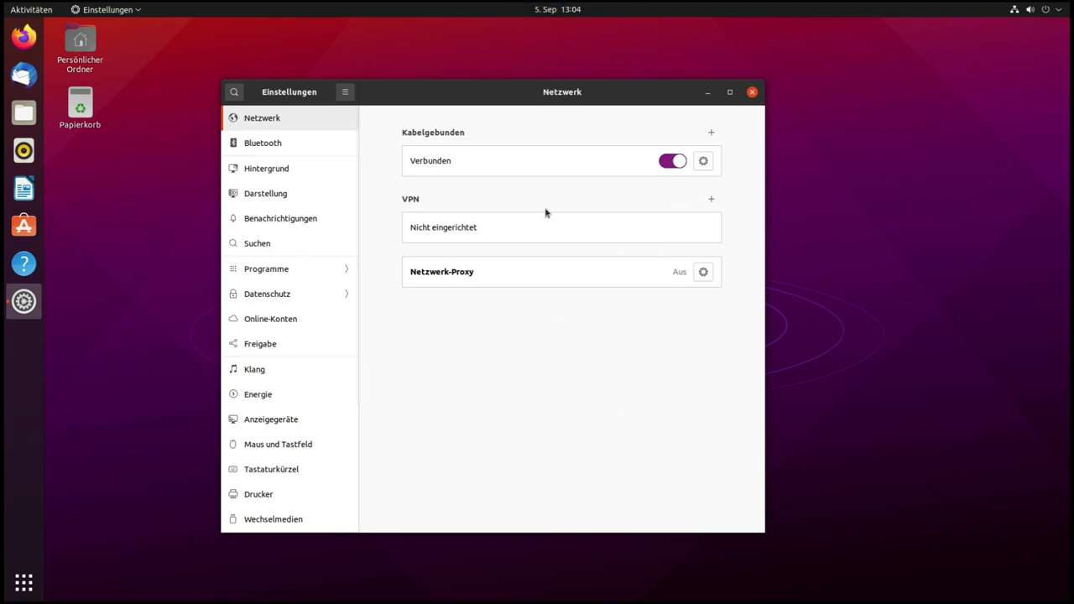
click(268, 144)
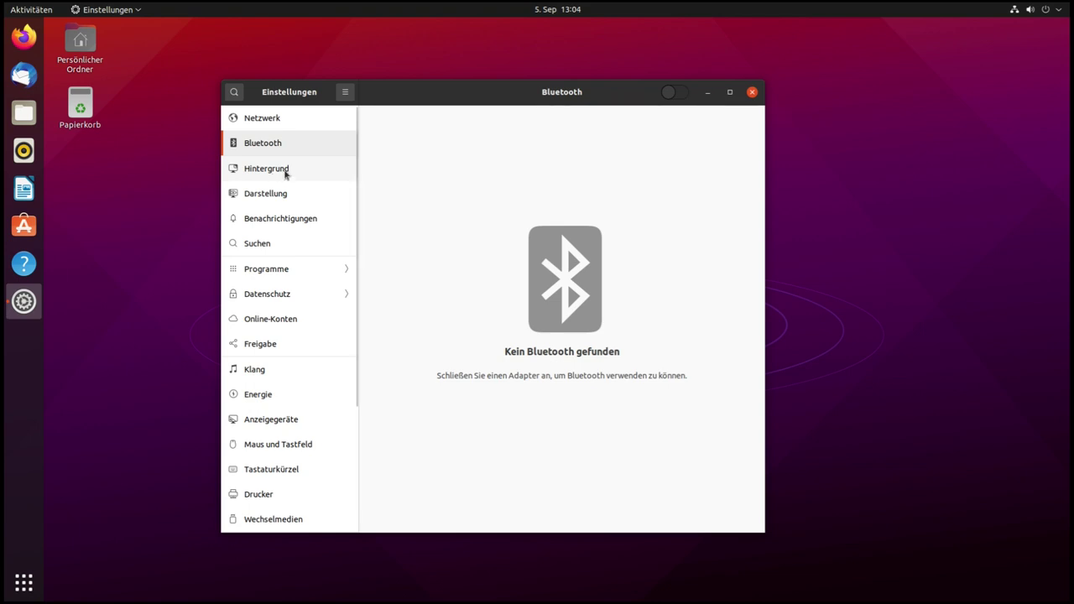
click(282, 196)
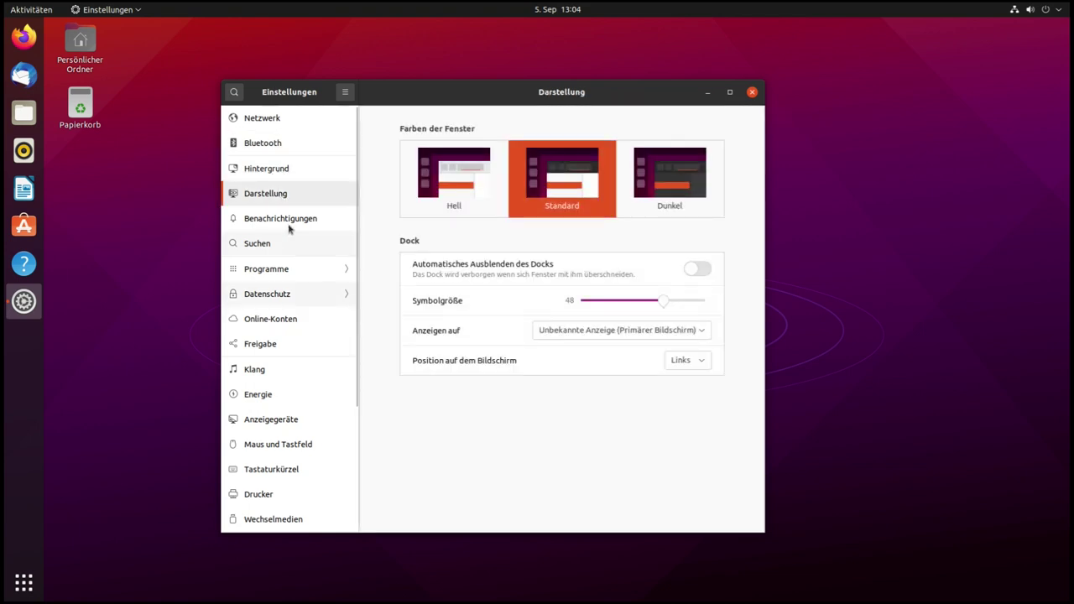
click(293, 220)
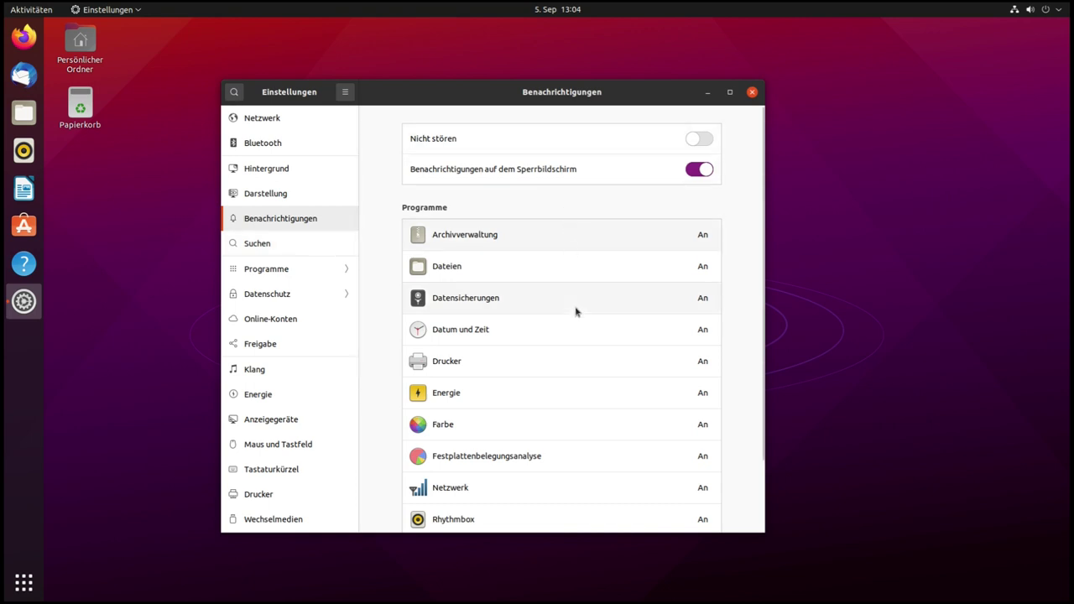
scroll(576, 311, down, 2)
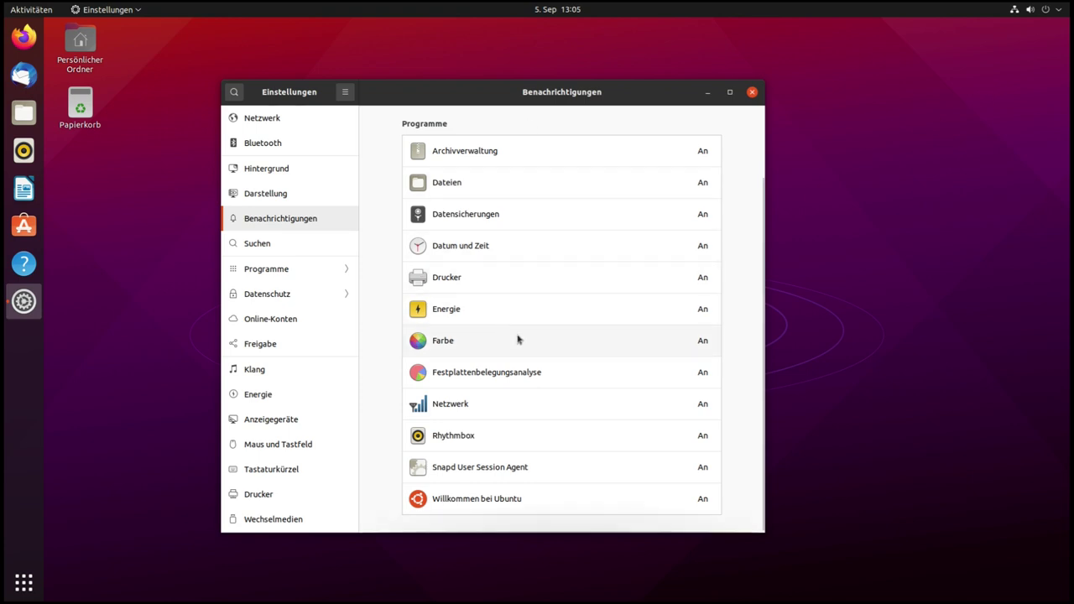
scroll(550, 311, up, 2)
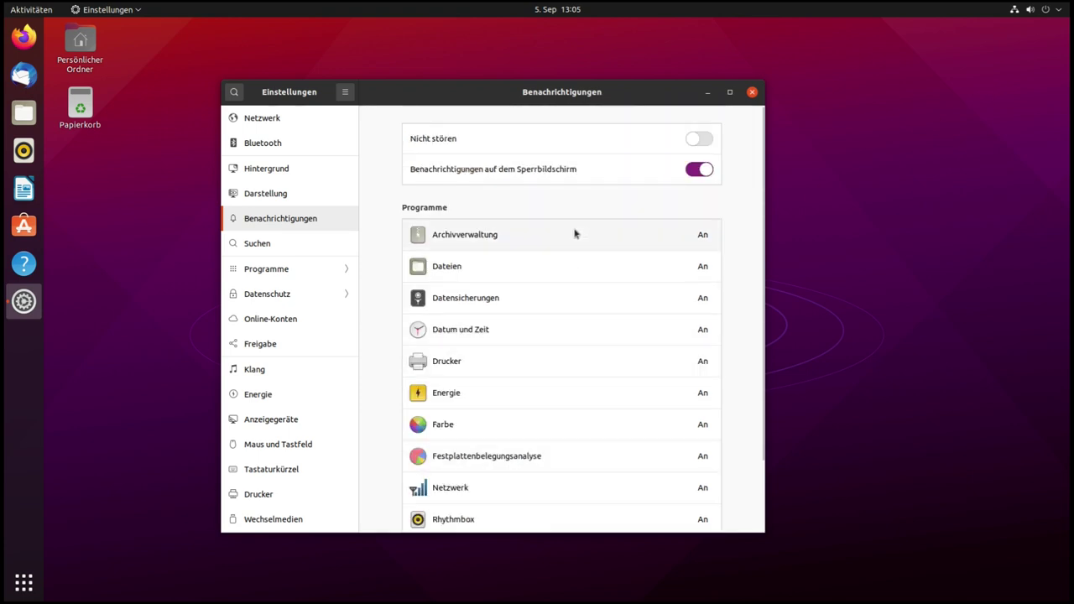
scroll(575, 234, down, 1)
scroll(575, 234, down, 1)
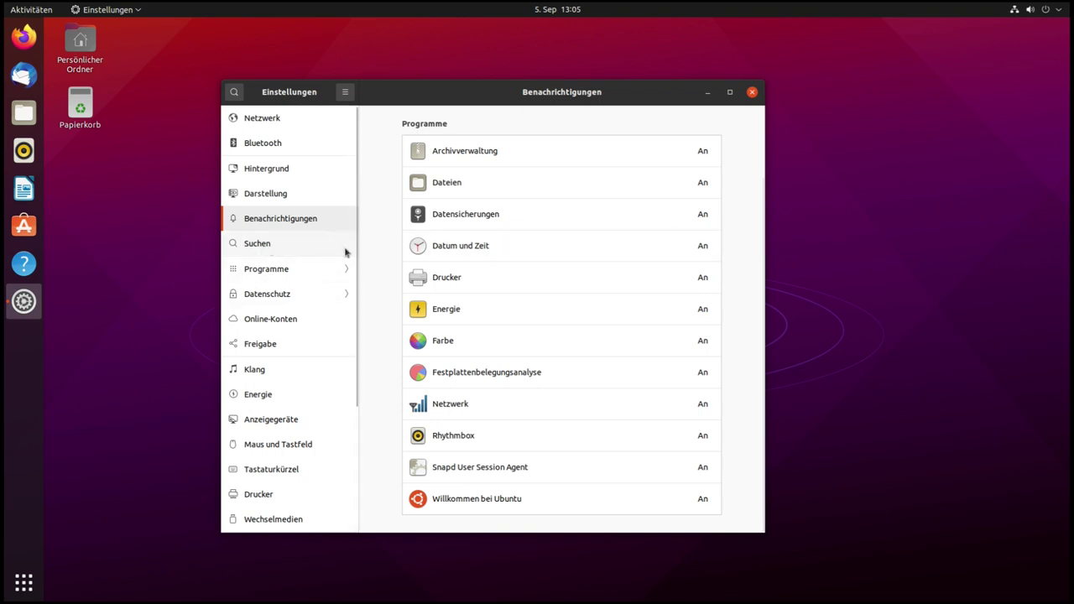
scroll(554, 312, up, 2)
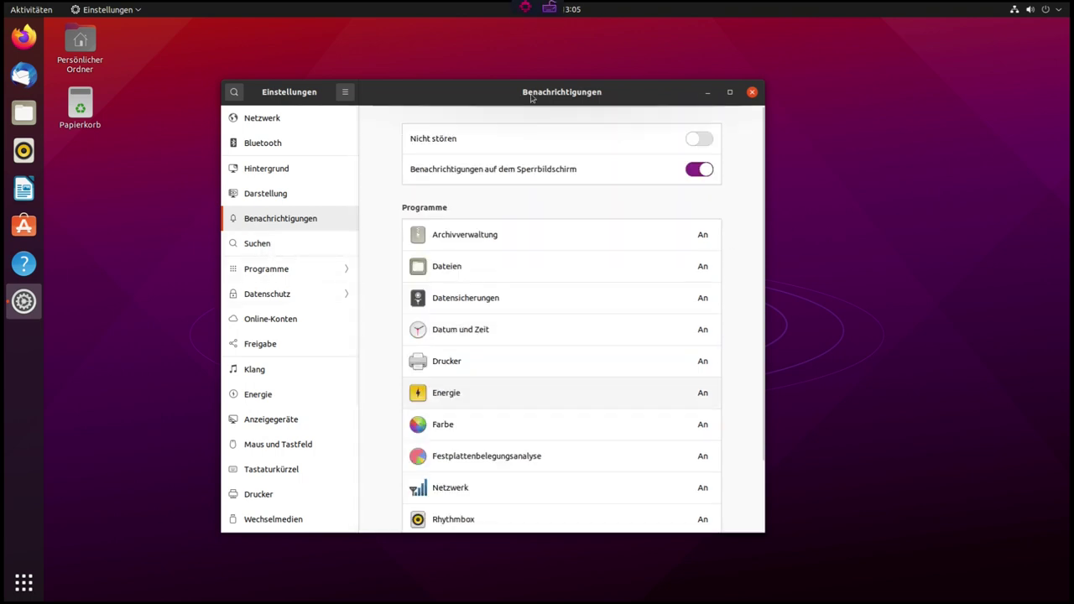
View the Suchen settings, then test overview search with '+' and the 5+6 calculation
click(275, 249)
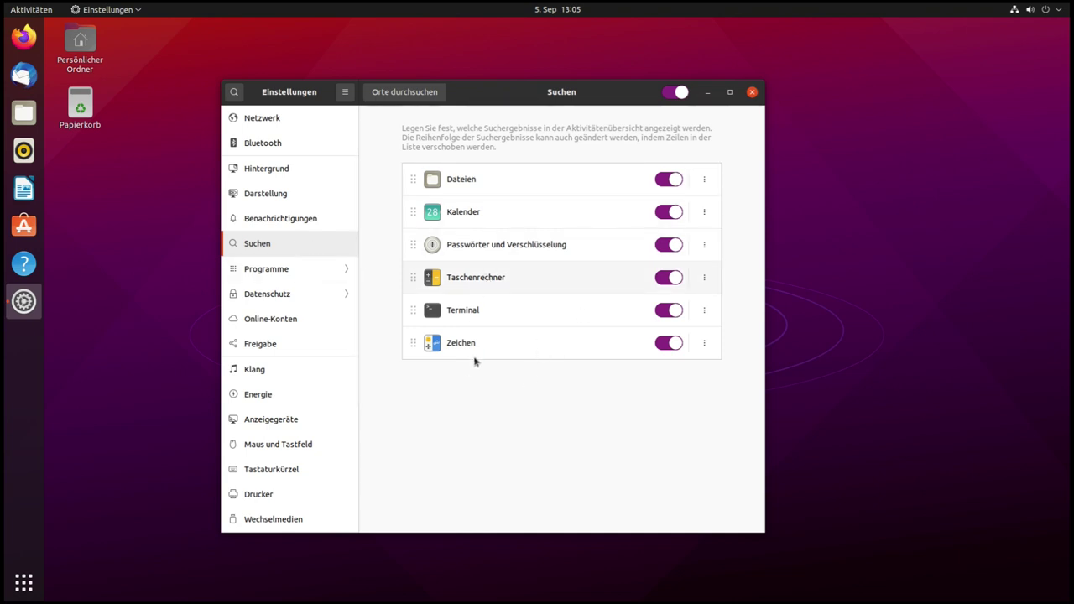
click(23, 581)
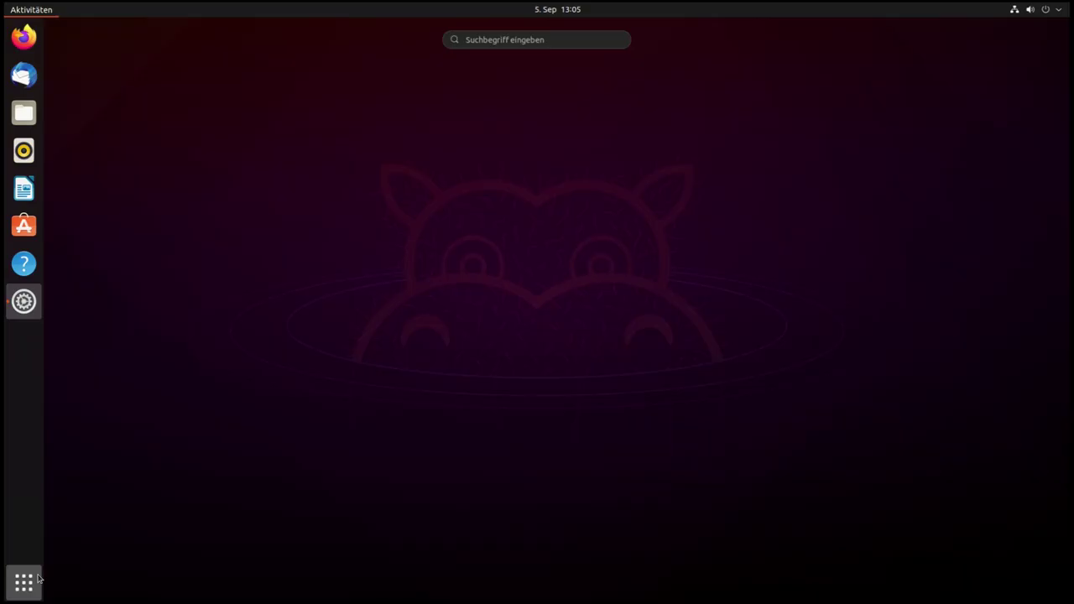
click(498, 38)
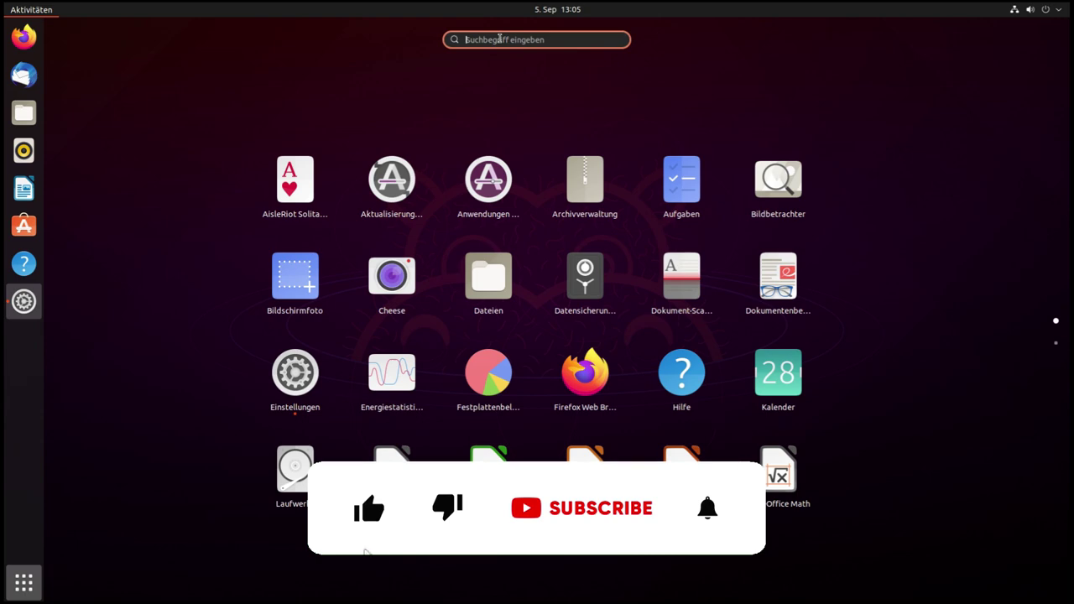
text(+)
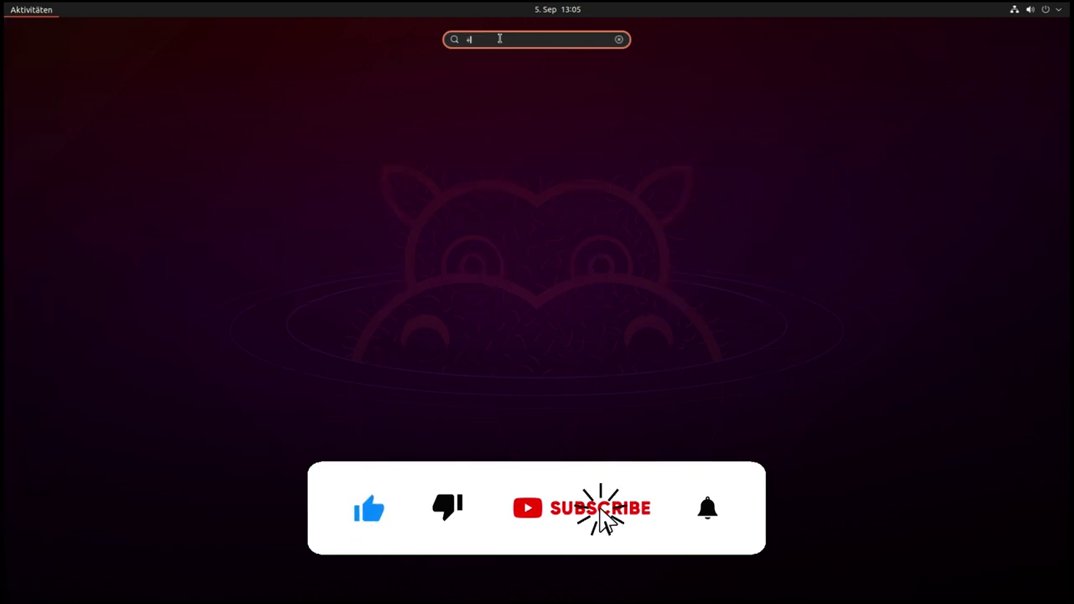
key(BackSpace)
text(s)
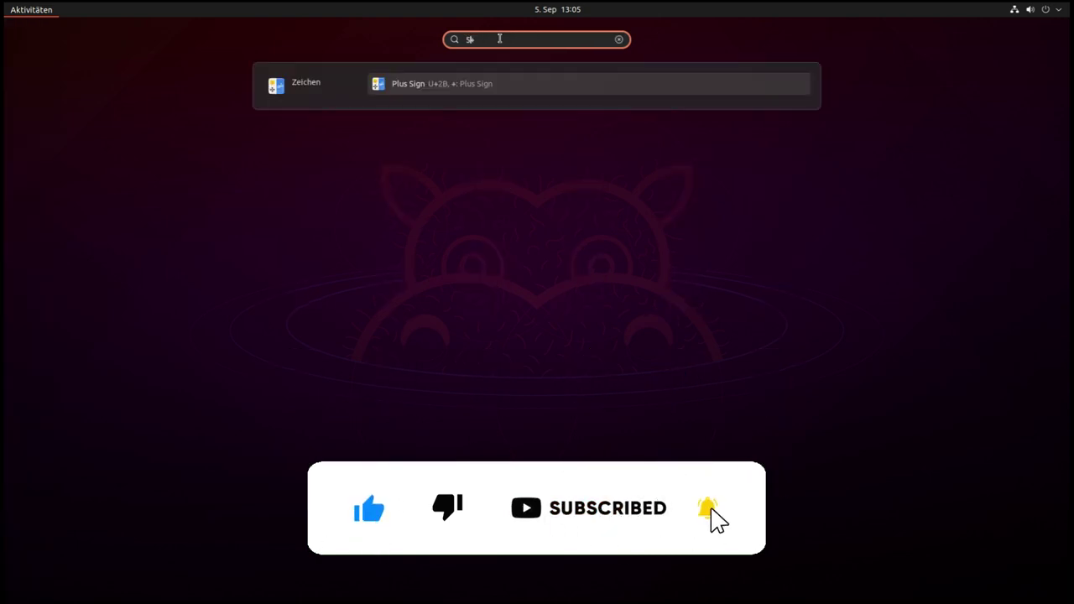
text(+6)
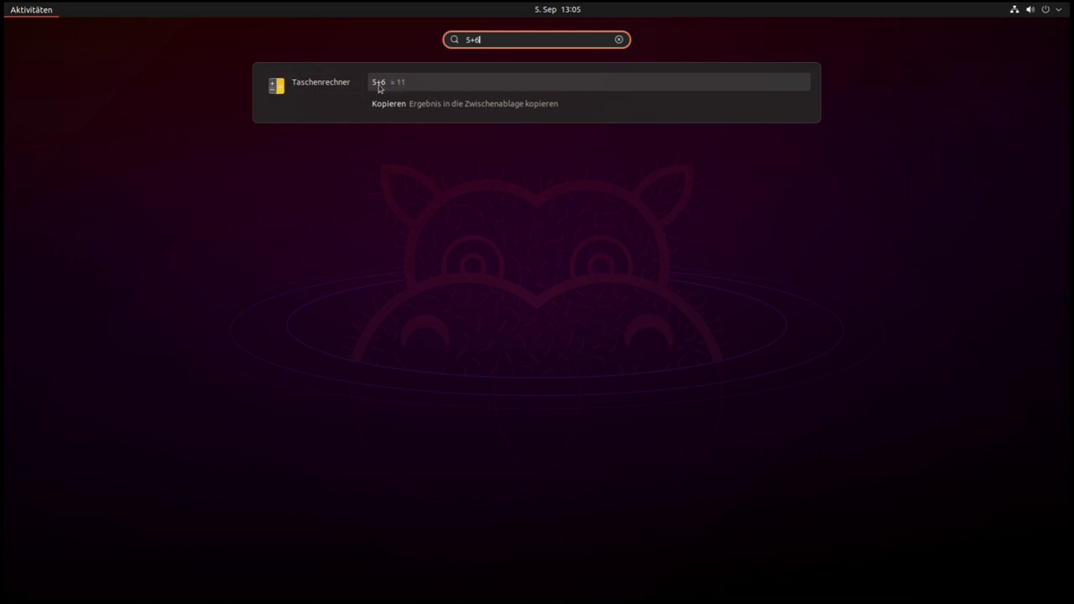
key(Escape)
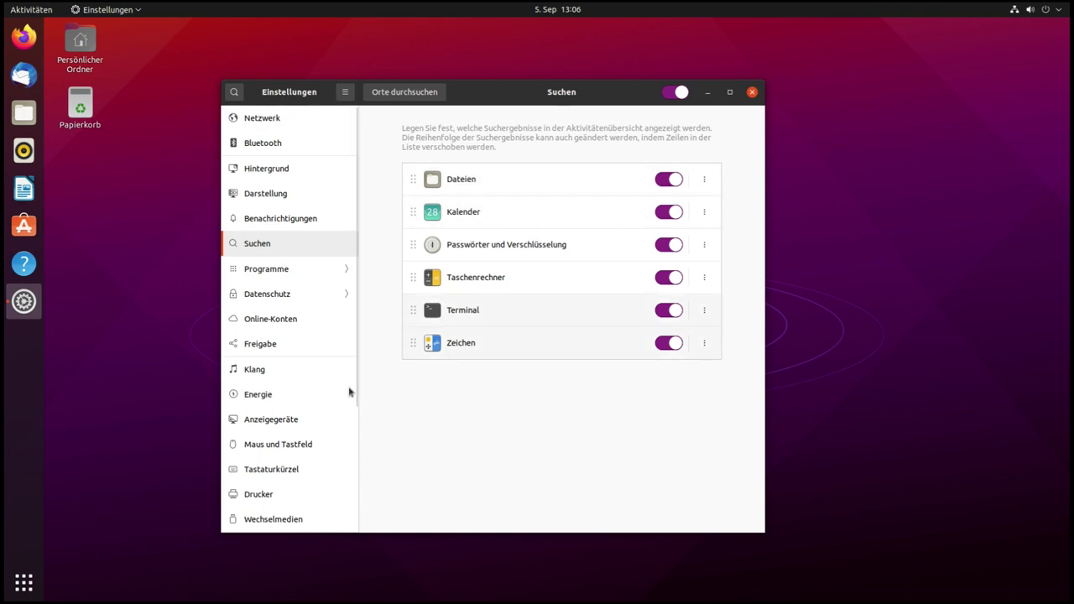
Browse the Programme settings of Firefox, Hilfe, Kalender and Laufwerke
click(270, 277)
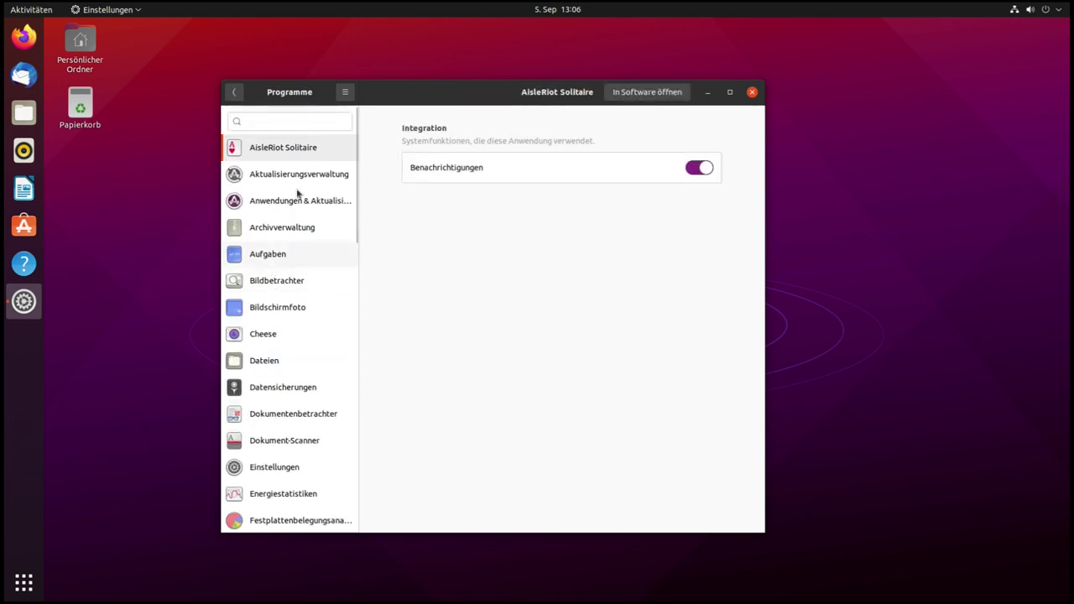
scroll(274, 212, down, 4)
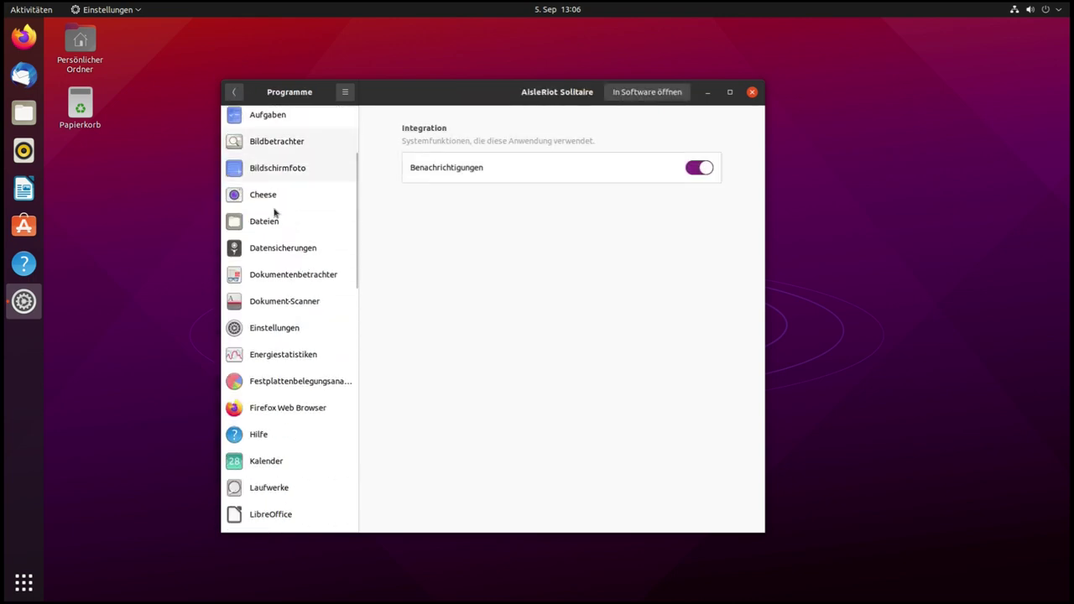
scroll(274, 216, down, 2)
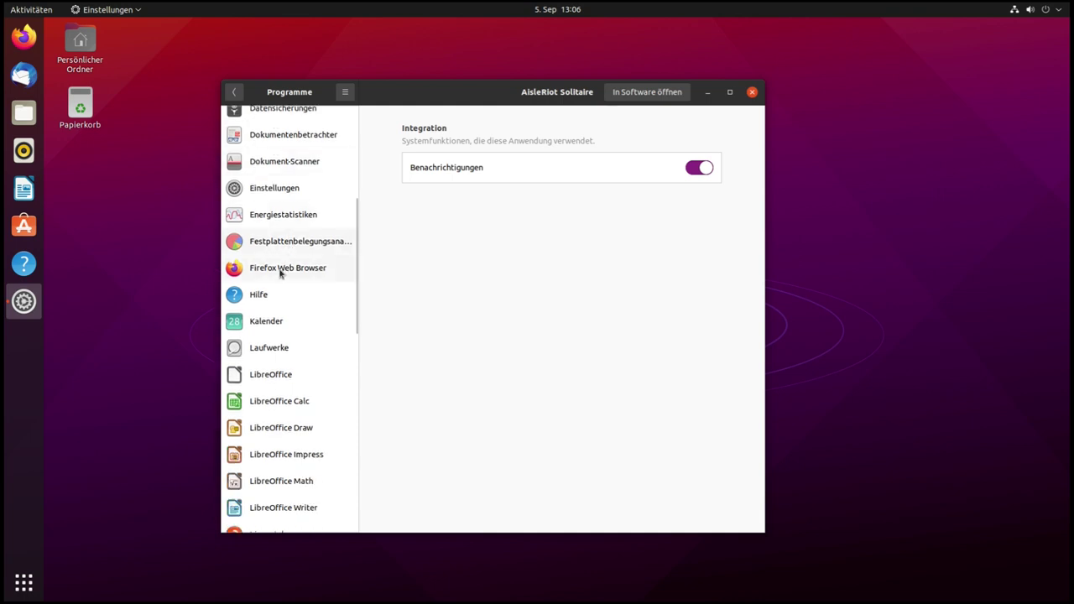
click(282, 272)
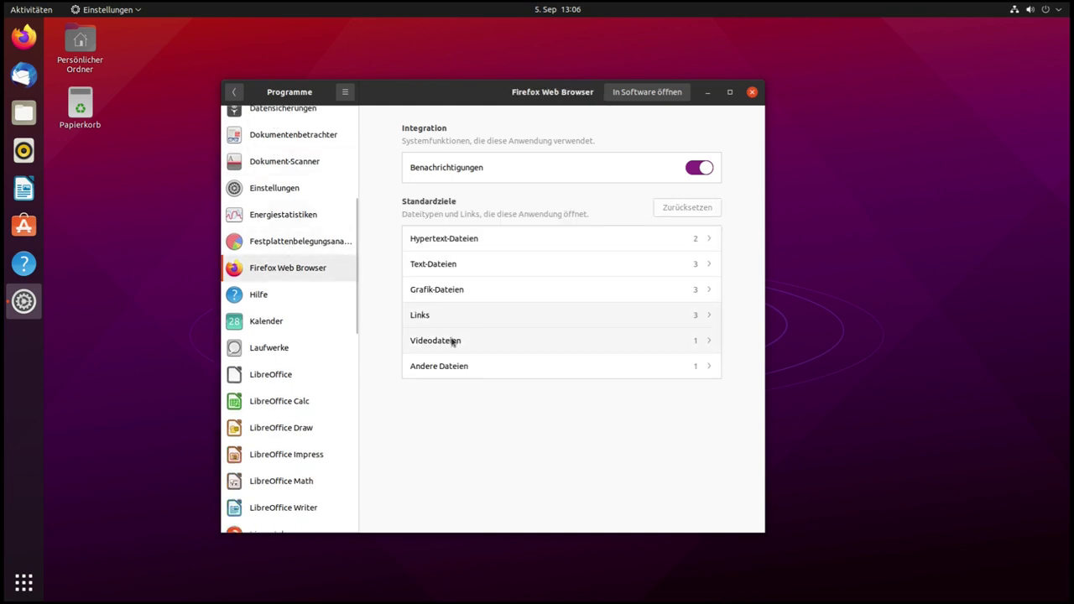
click(275, 300)
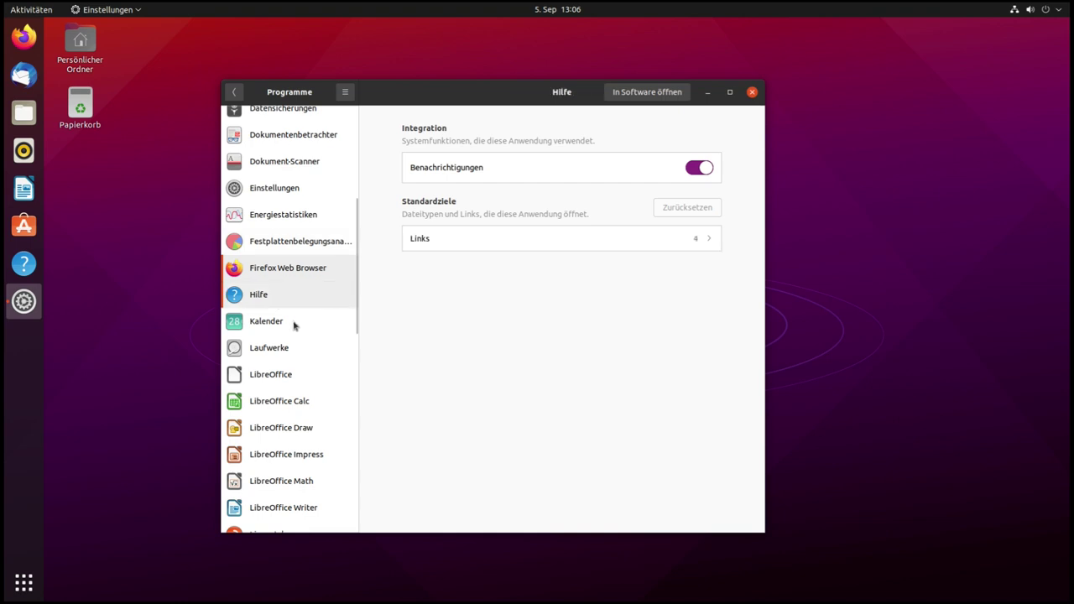
click(284, 328)
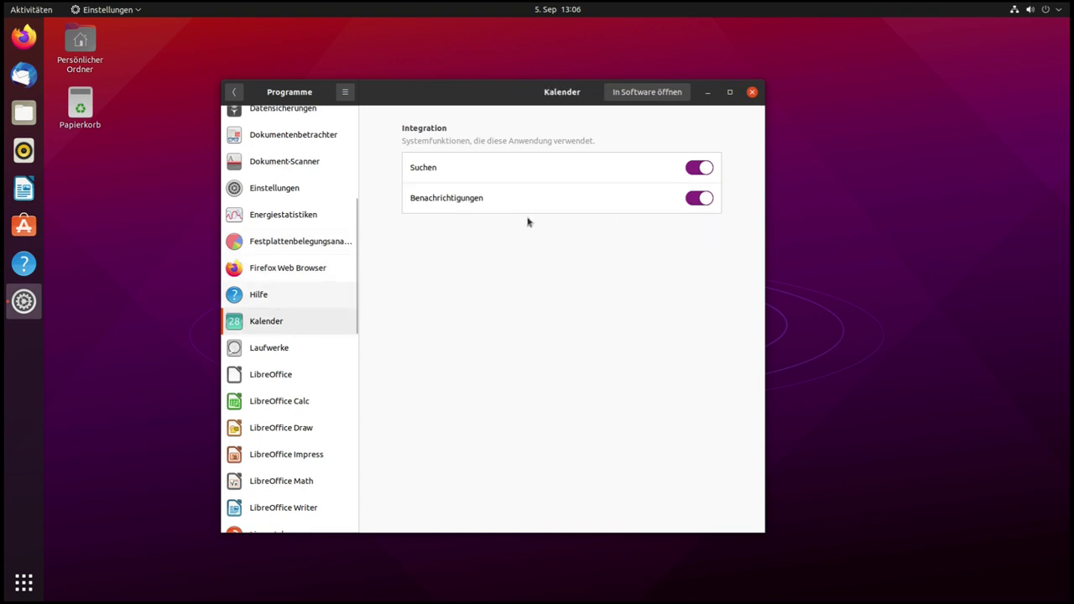
click(333, 358)
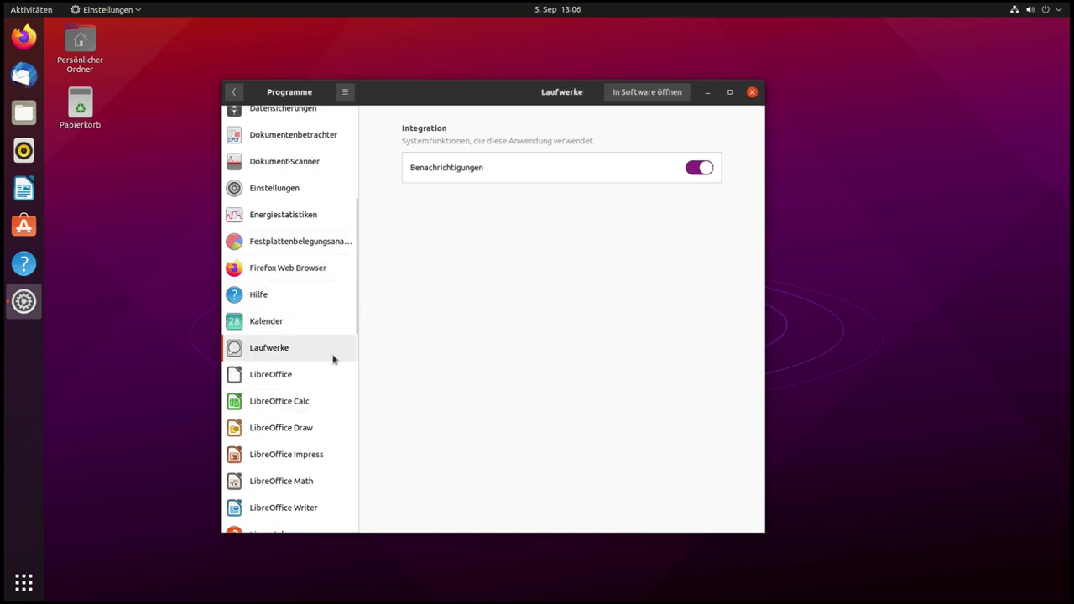
scroll(295, 387, down, 10)
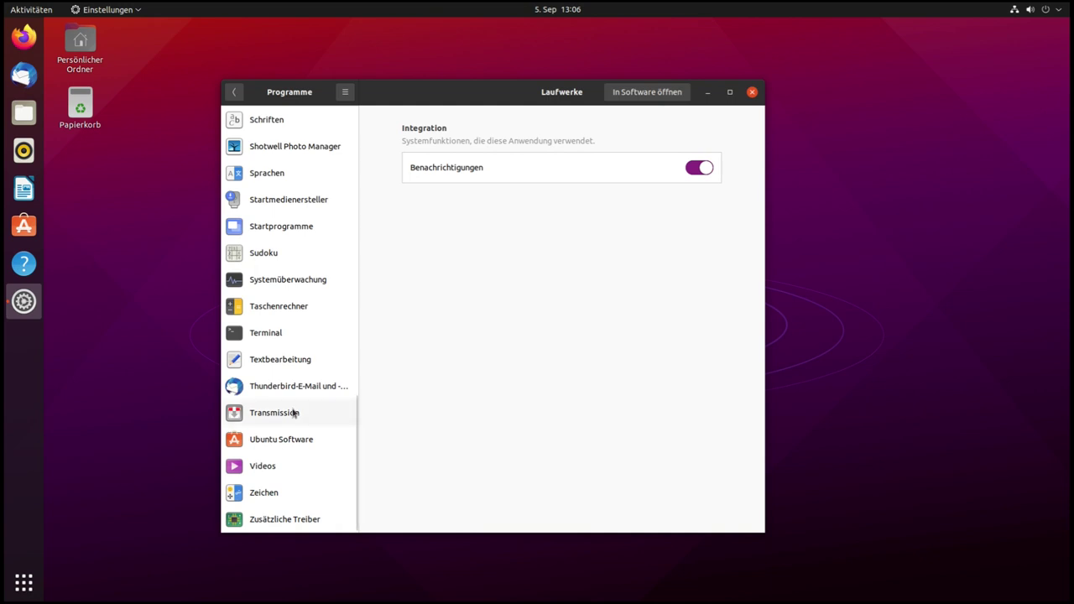
scroll(291, 233, up, 15)
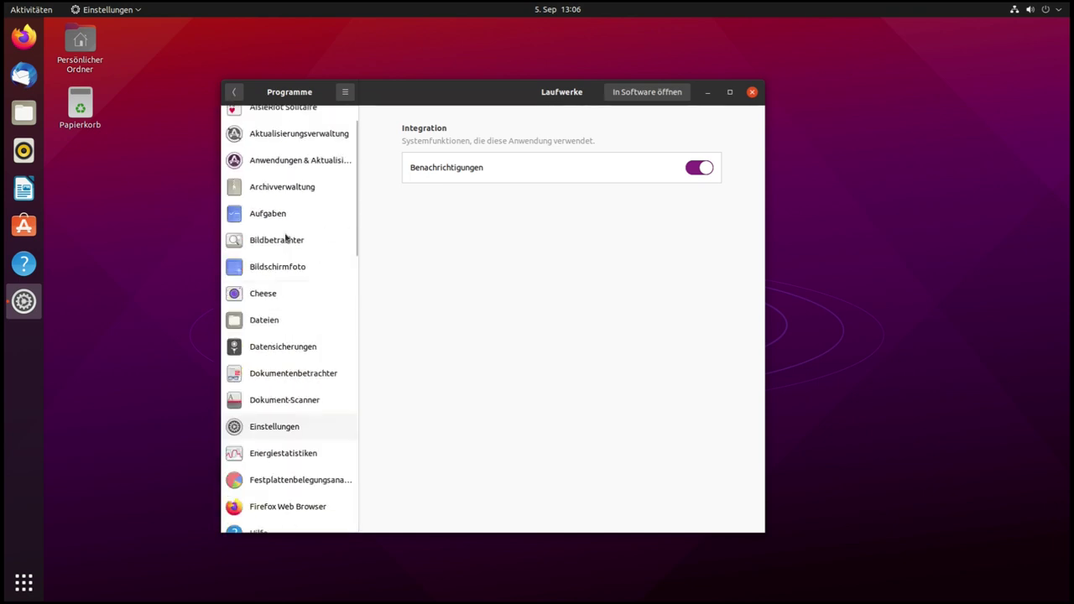
scroll(287, 258, up, 2)
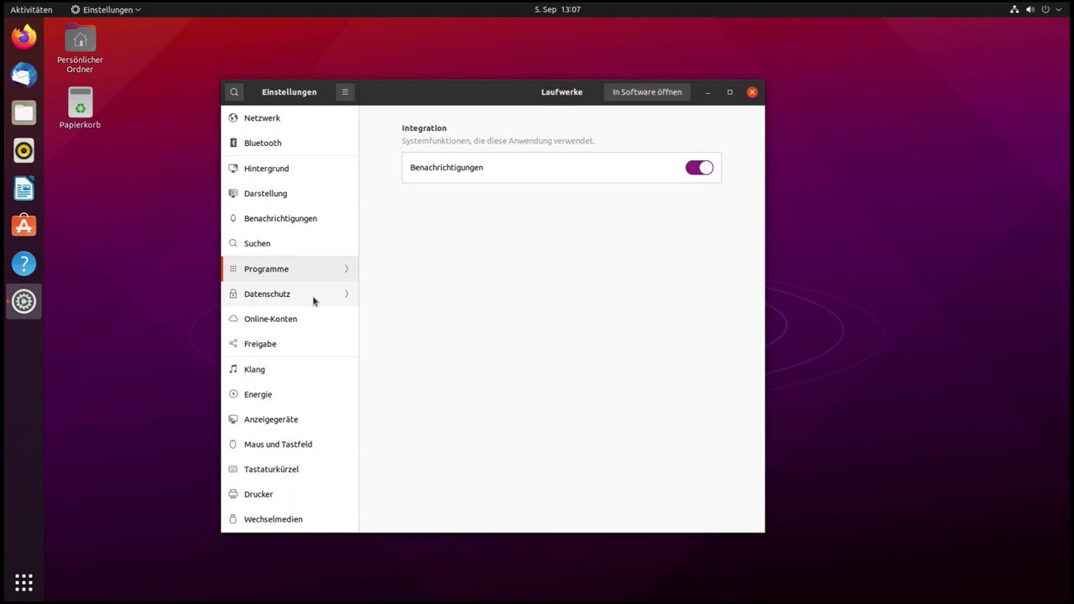
In Datenschutz, check the problem reporting options, keeping error reports on Manuell
click(314, 296)
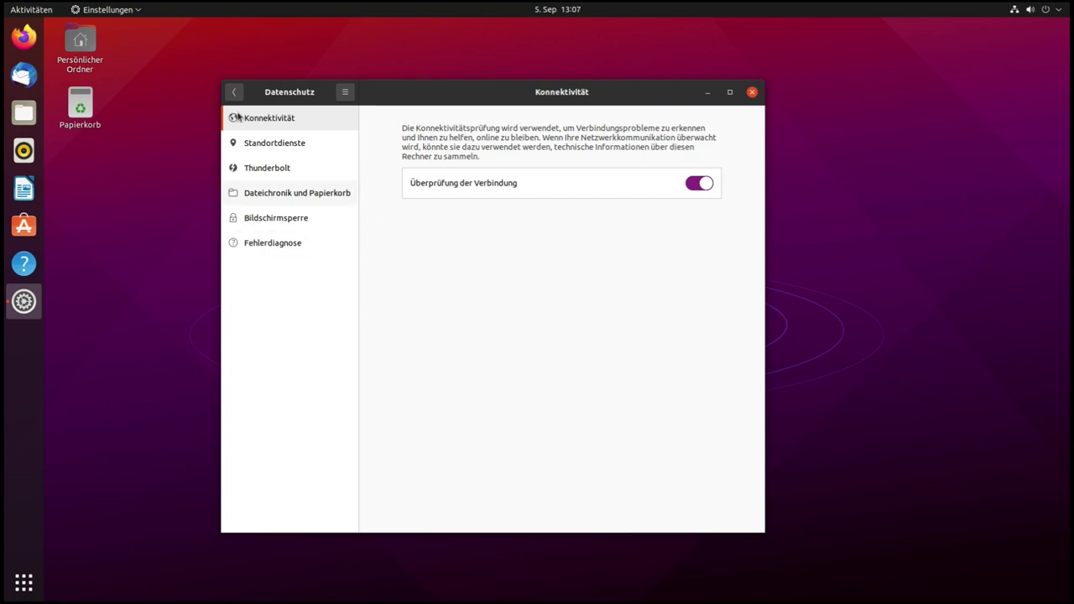
click(270, 248)
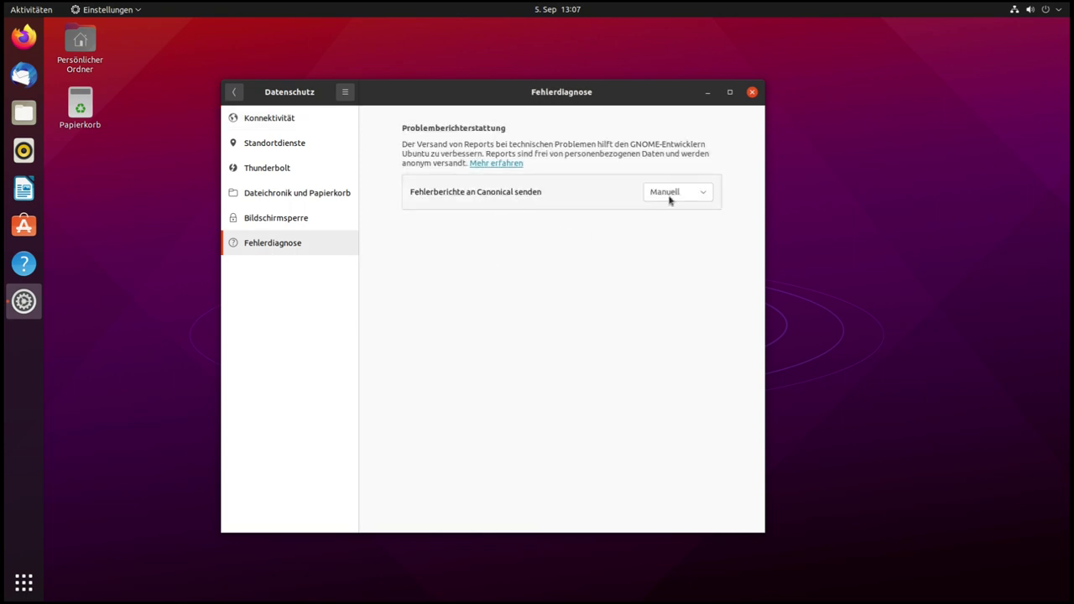
click(677, 194)
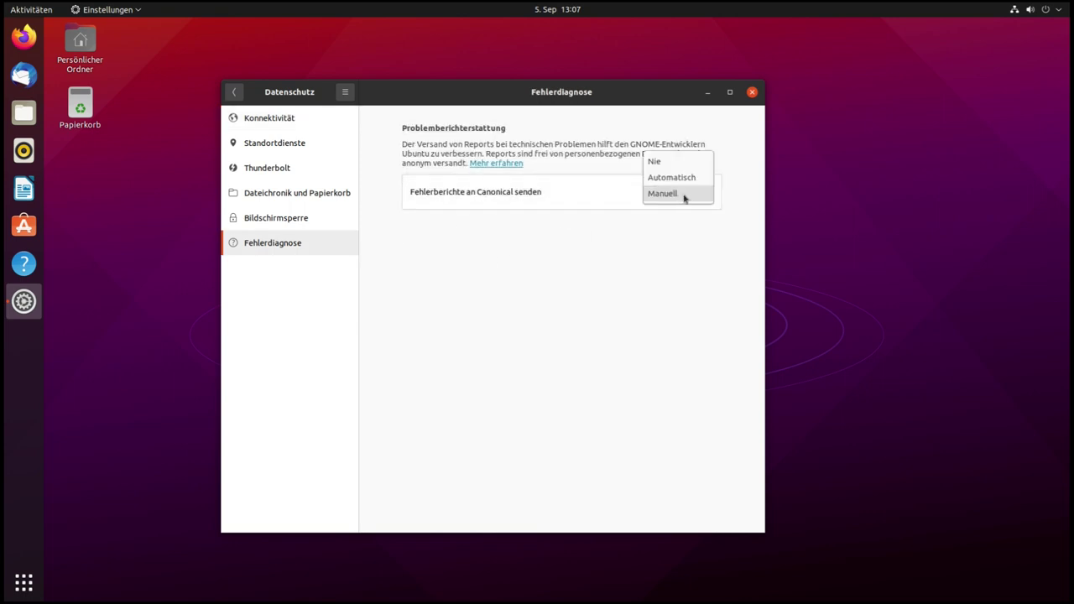
click(612, 267)
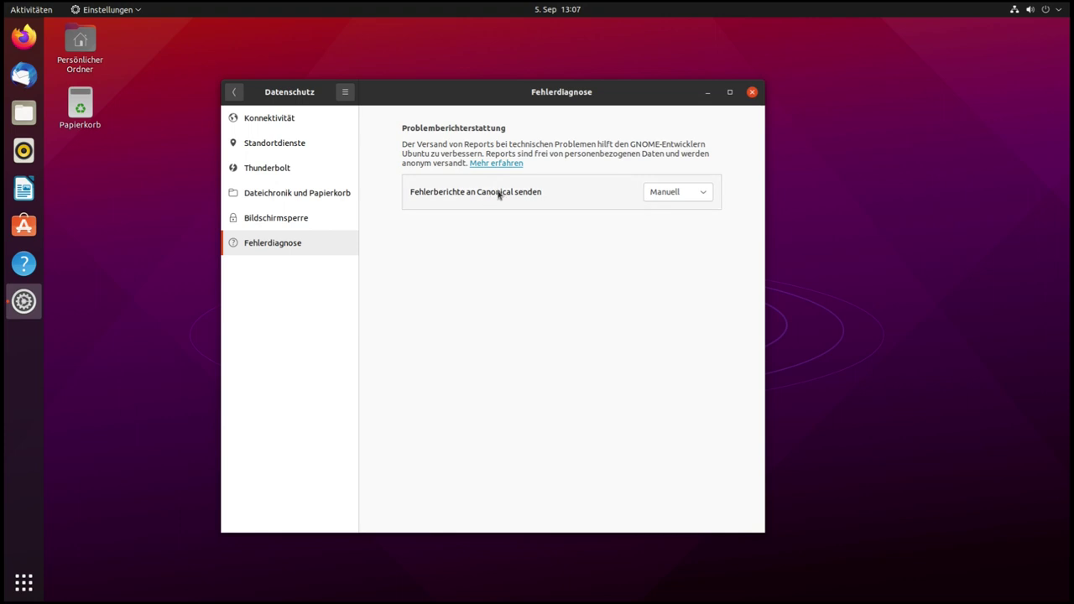
Review screen lock, file history, Thunderbolt pages, switch location services off, and go back
click(282, 218)
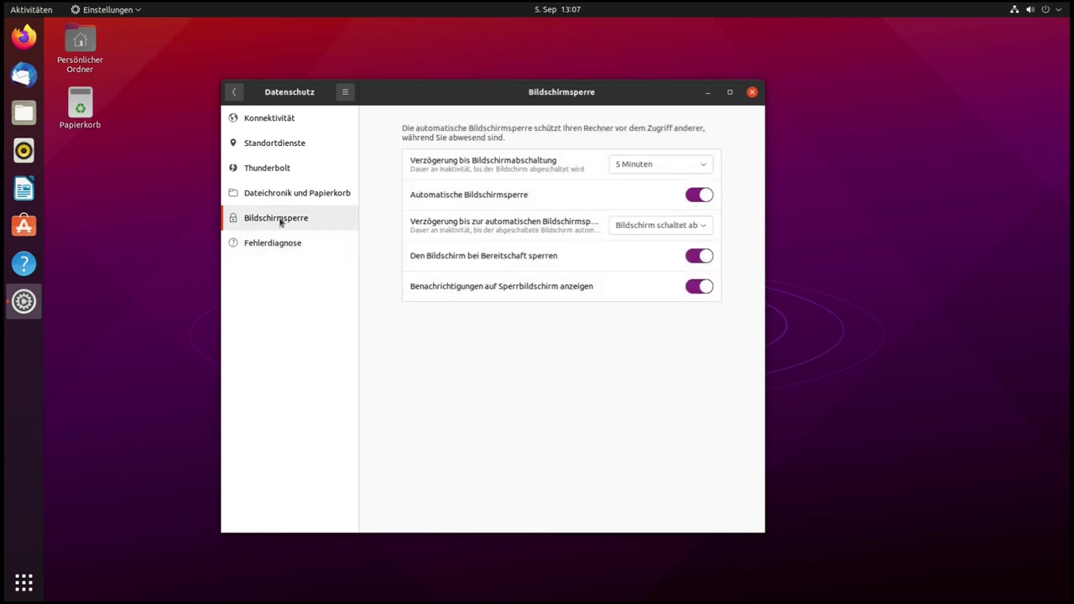
click(271, 198)
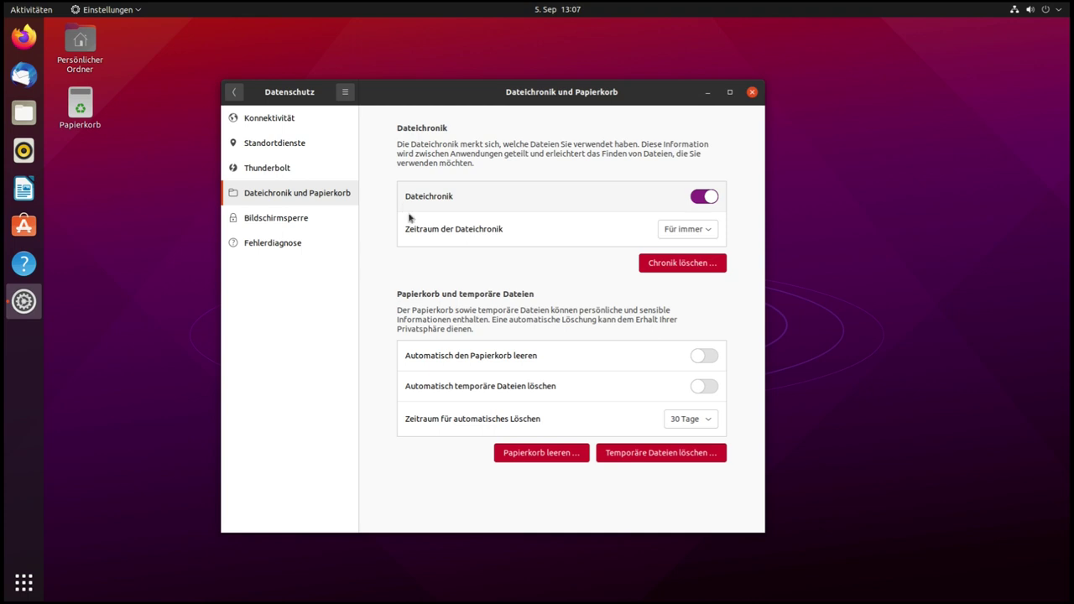
click(276, 171)
click(281, 147)
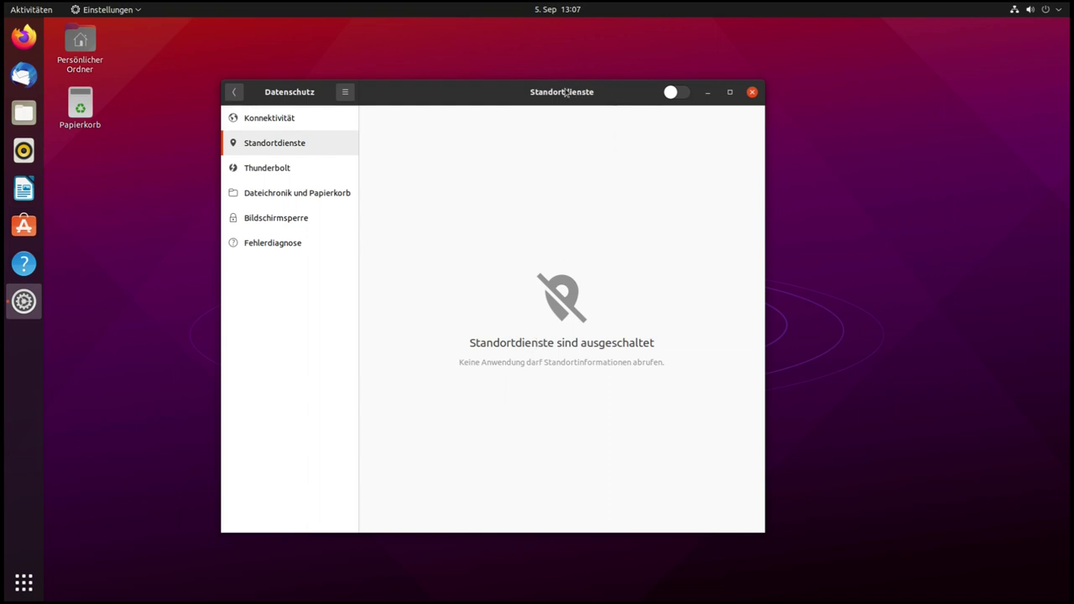
click(672, 93)
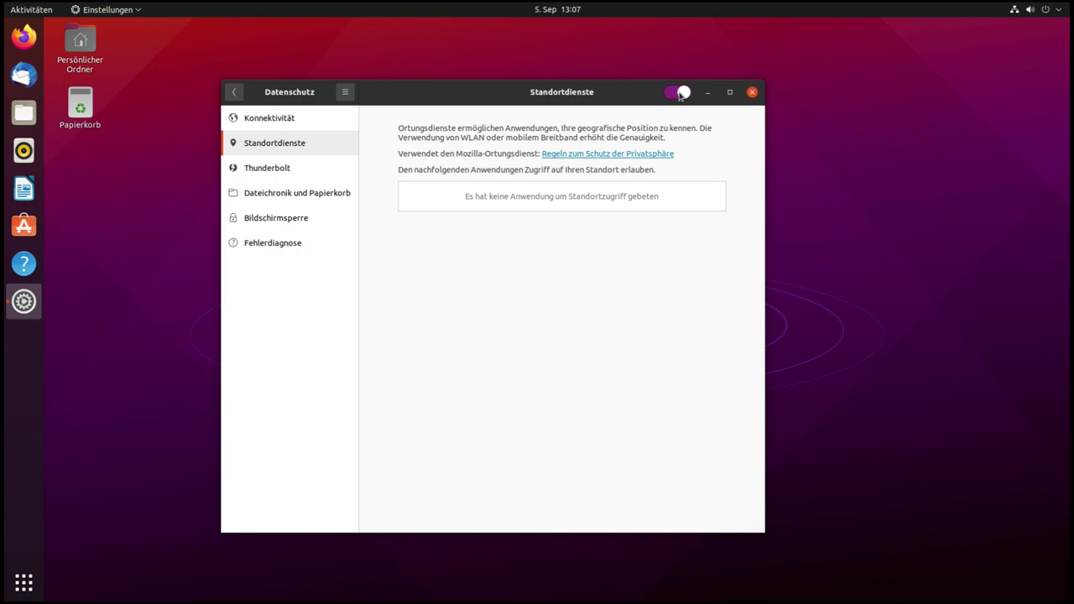
click(236, 93)
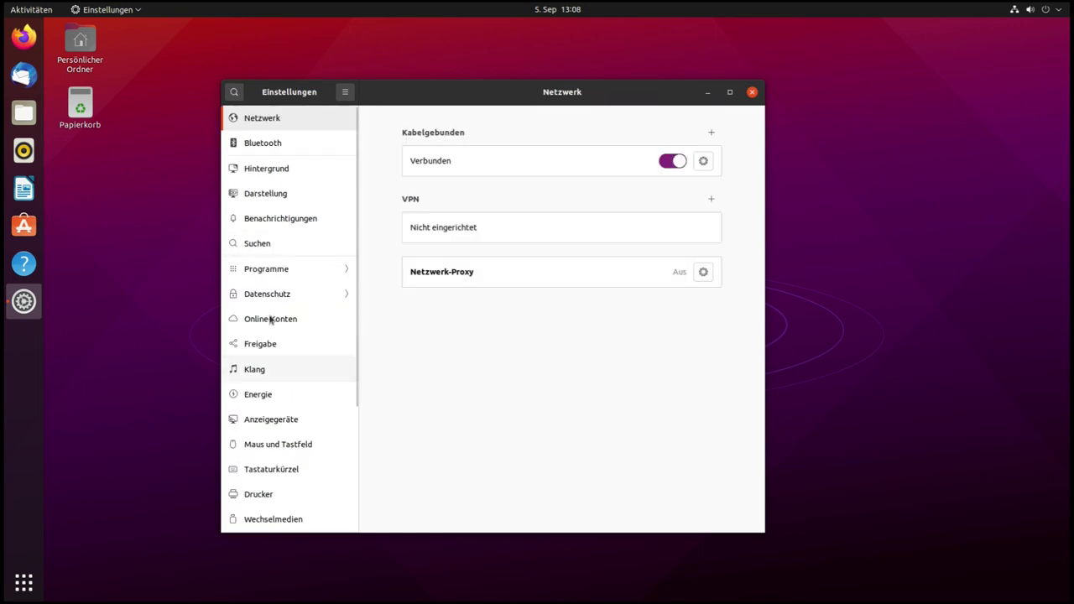
List all Online-Konten providers, then show the Freigabe sharing page
click(274, 325)
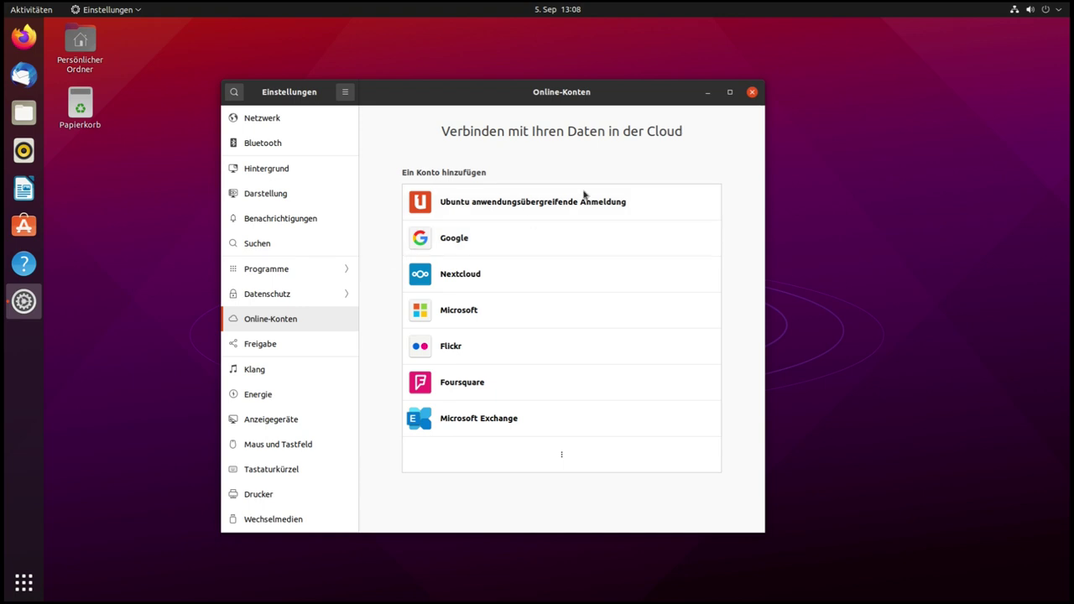
click(561, 457)
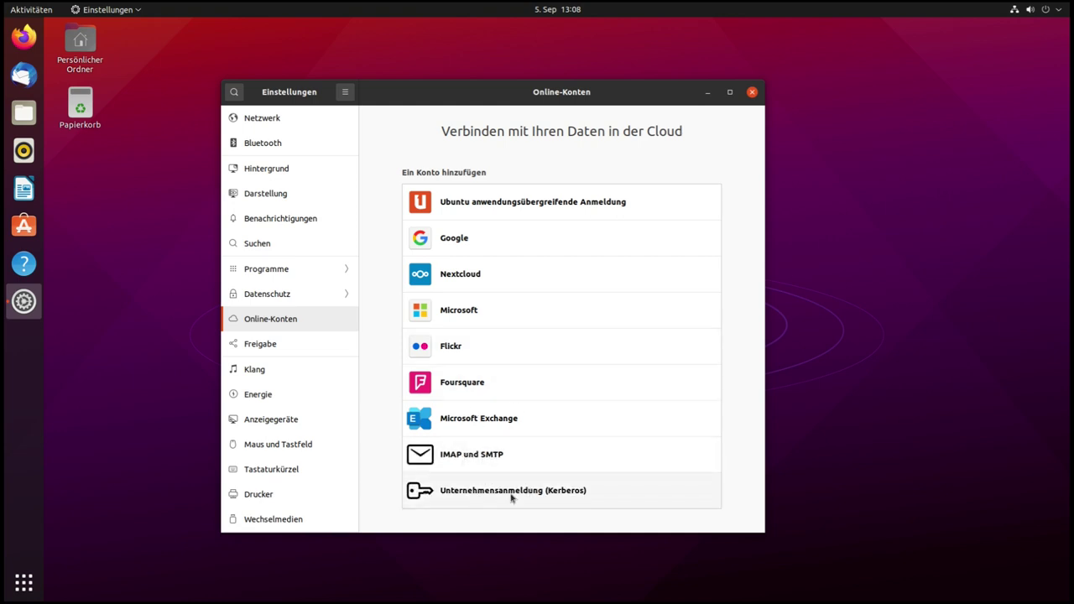
click(289, 344)
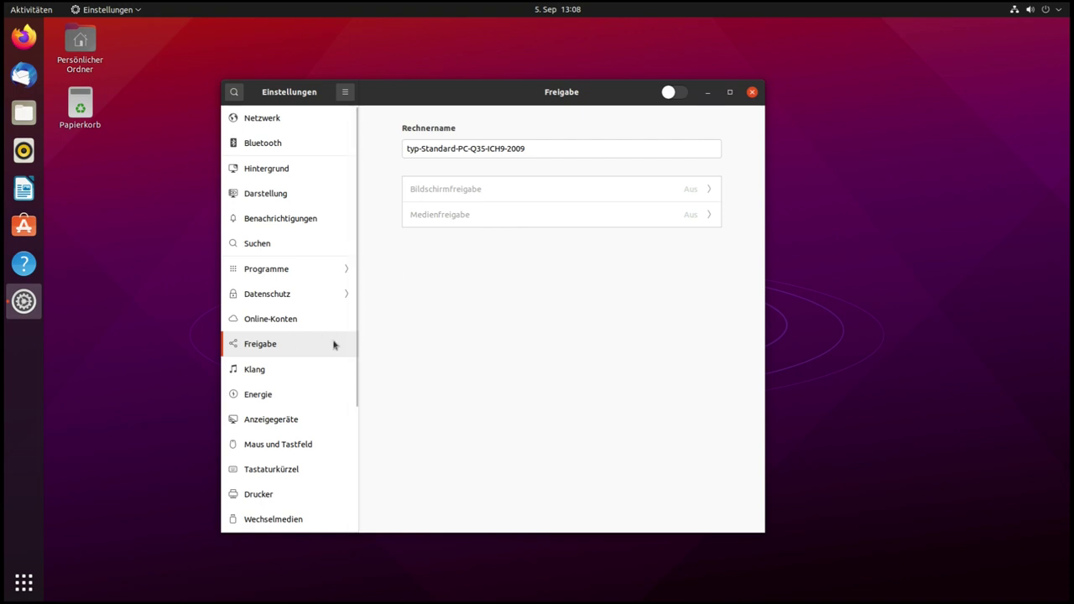
Turn Freigabe on, checking the Medienfreigabe and Bildschirmfreigabe dialogs but leaving both Aus
scroll(333, 345, down, 1)
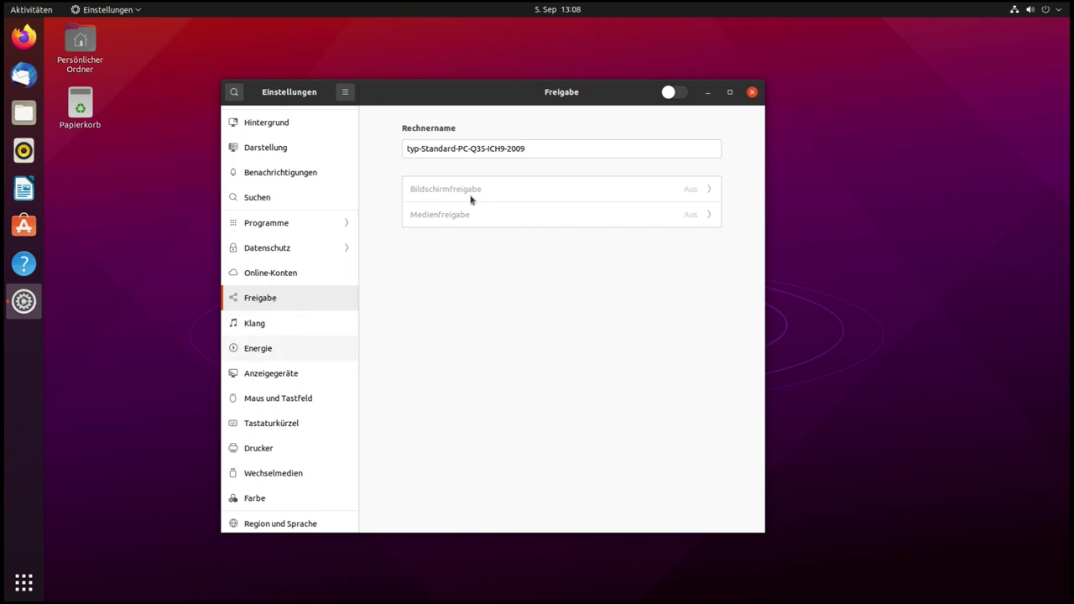
click(674, 98)
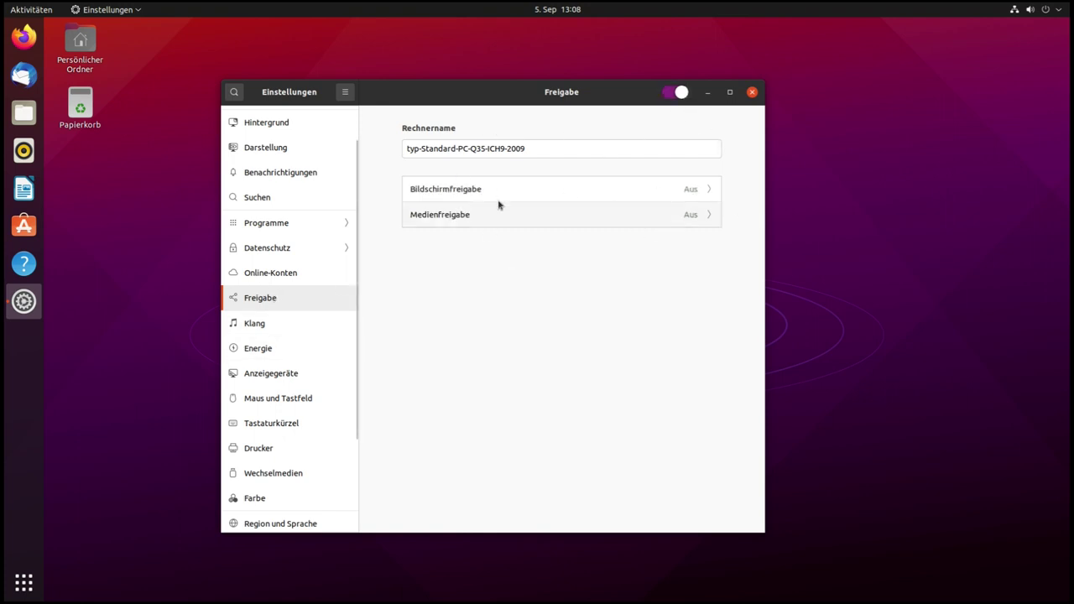
click(679, 221)
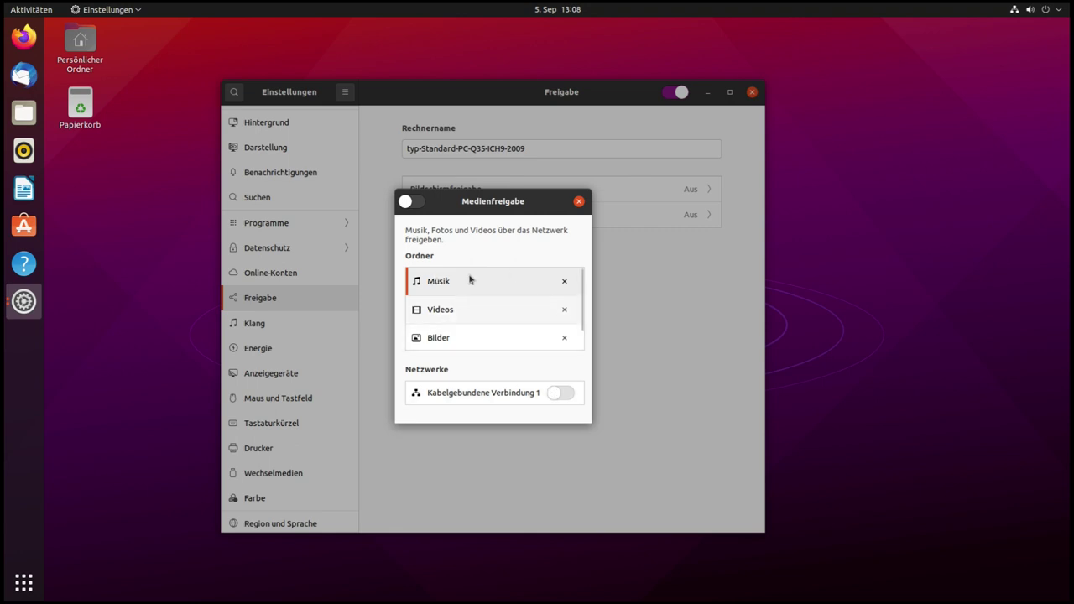
click(579, 201)
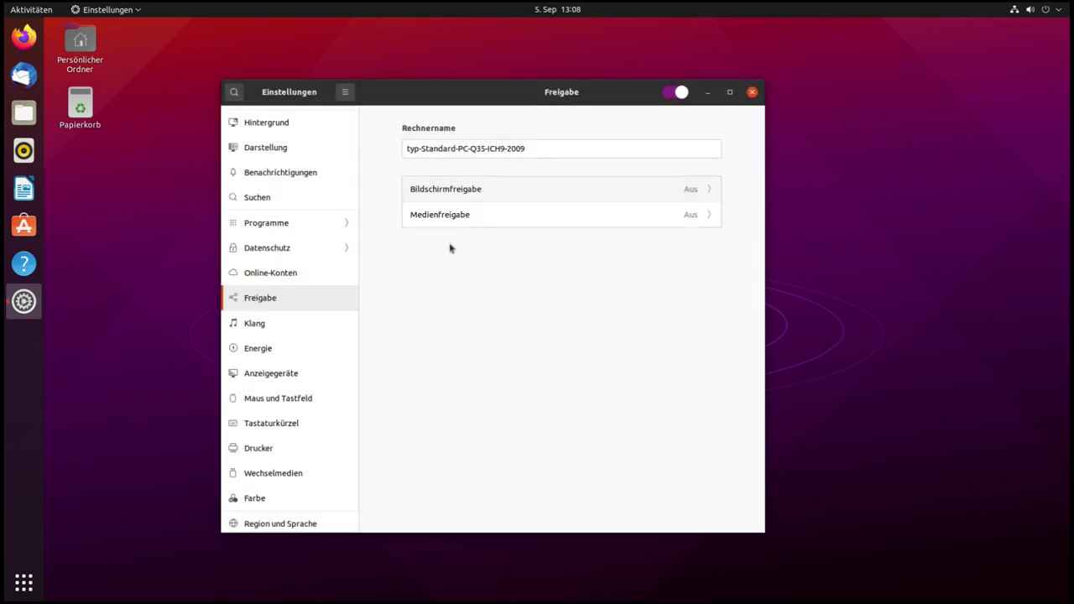
click(647, 201)
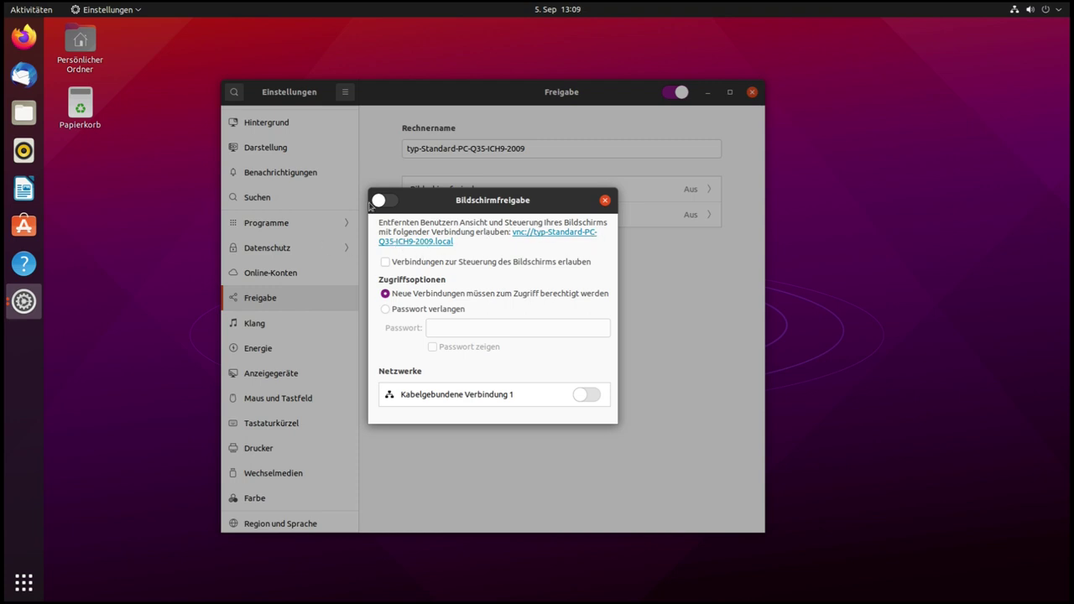
click(605, 201)
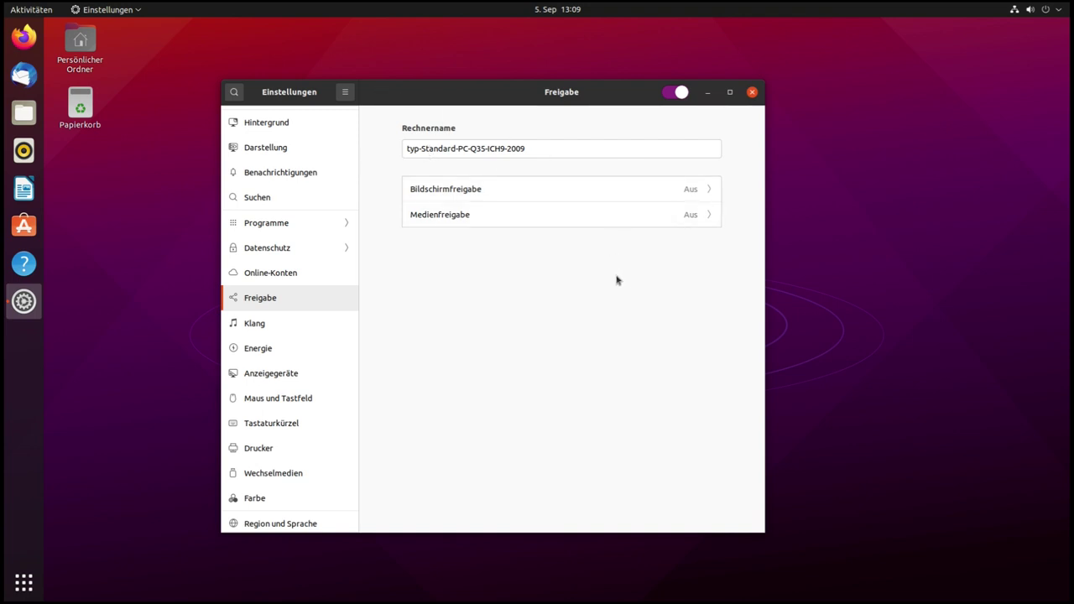
Try the Bellen, Tropfen and Glas alert sounds, keep Vorgabe, then show Energie
click(271, 333)
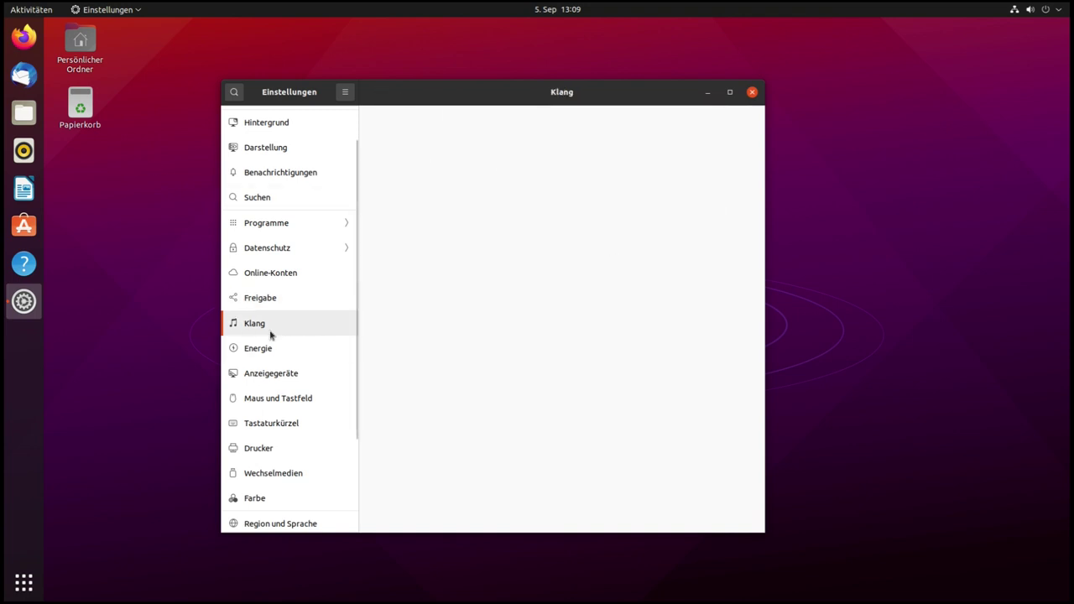
scroll(406, 315, down, 2)
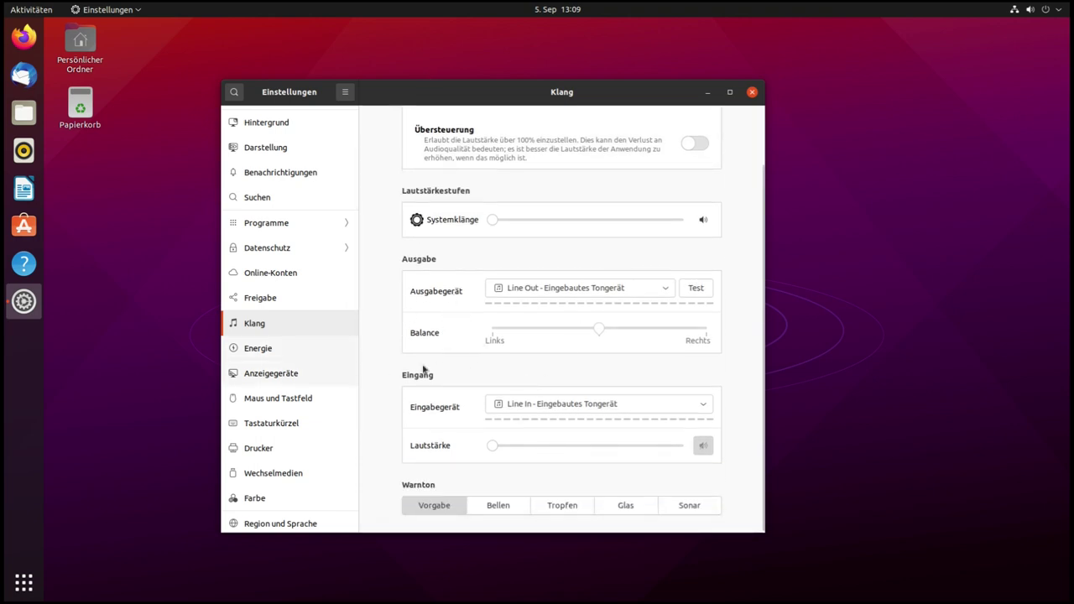
click(496, 511)
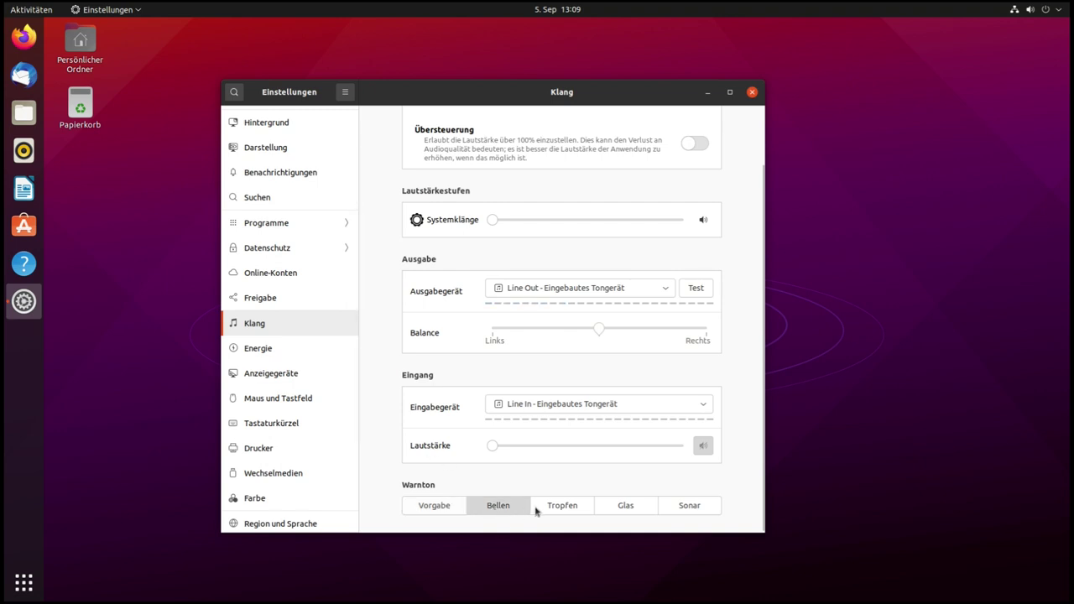
click(552, 507)
click(617, 507)
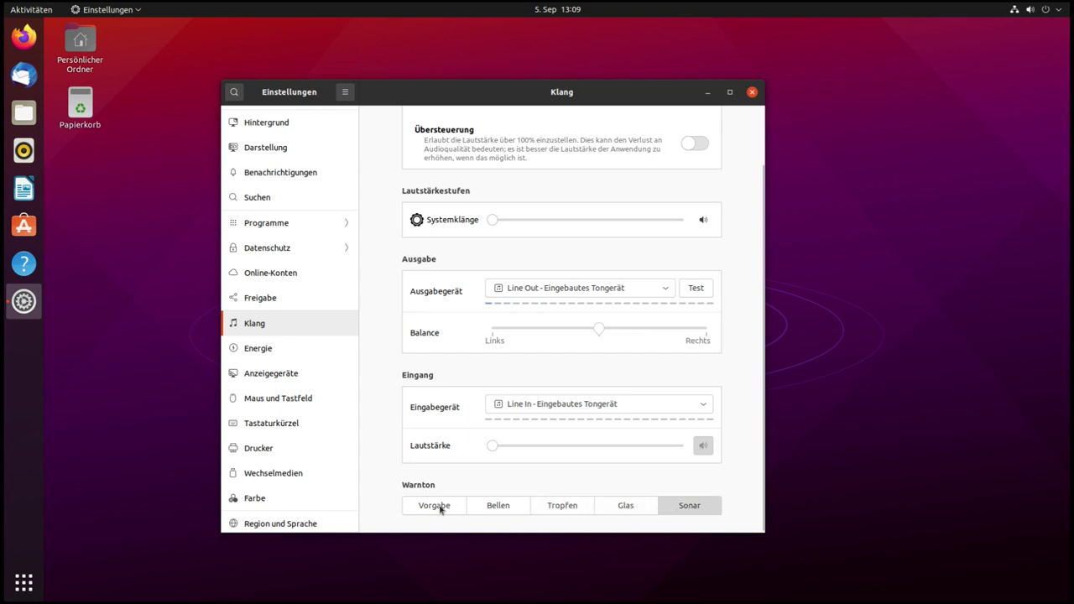
click(413, 508)
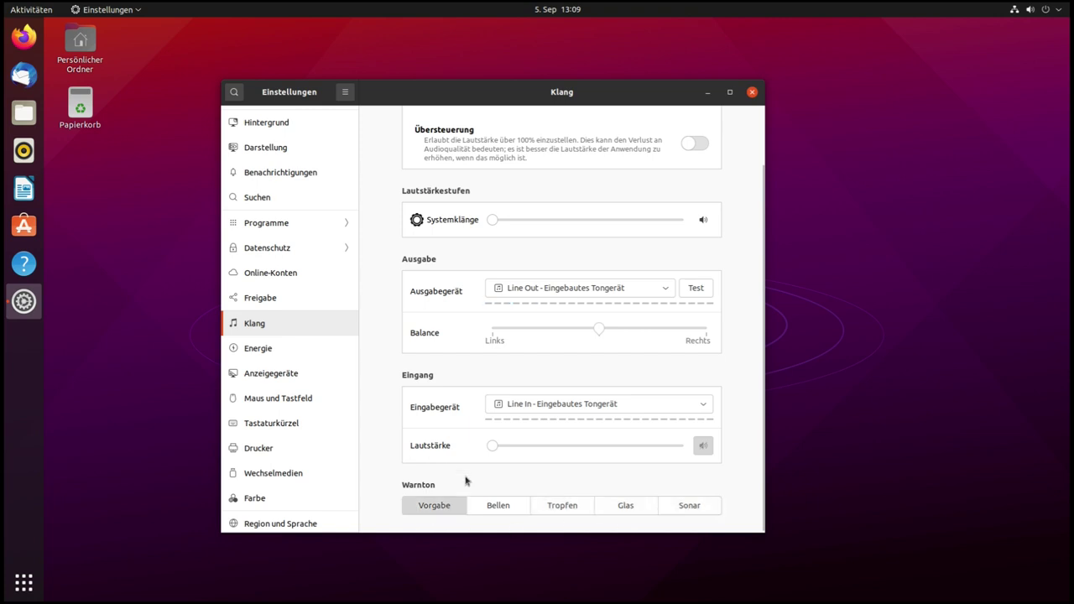
click(257, 358)
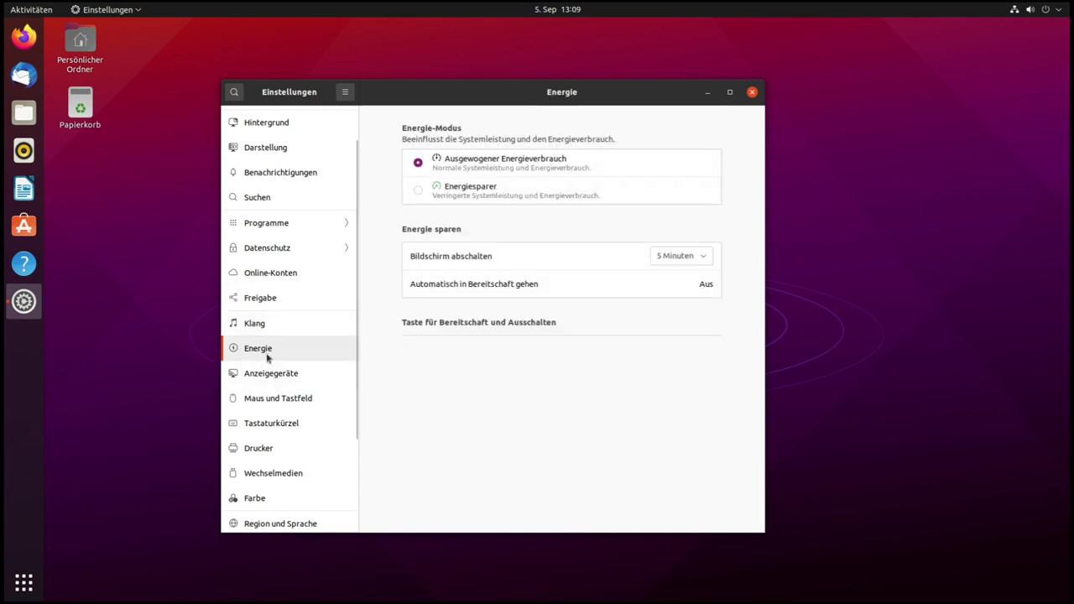
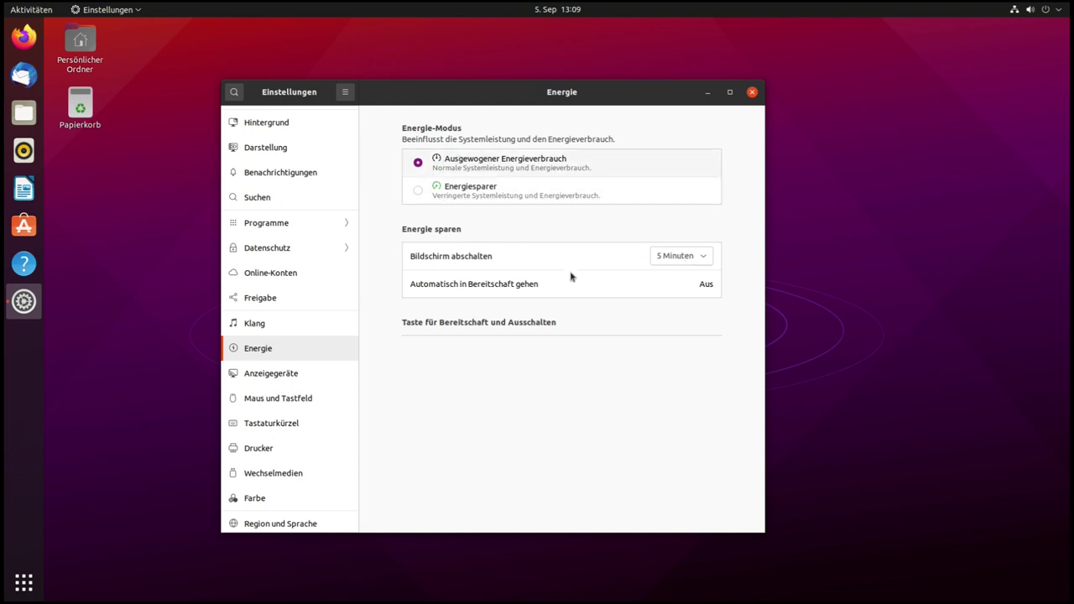
Check the Bildschirm abschalten delay choices and leave it at 5 Minuten
click(679, 261)
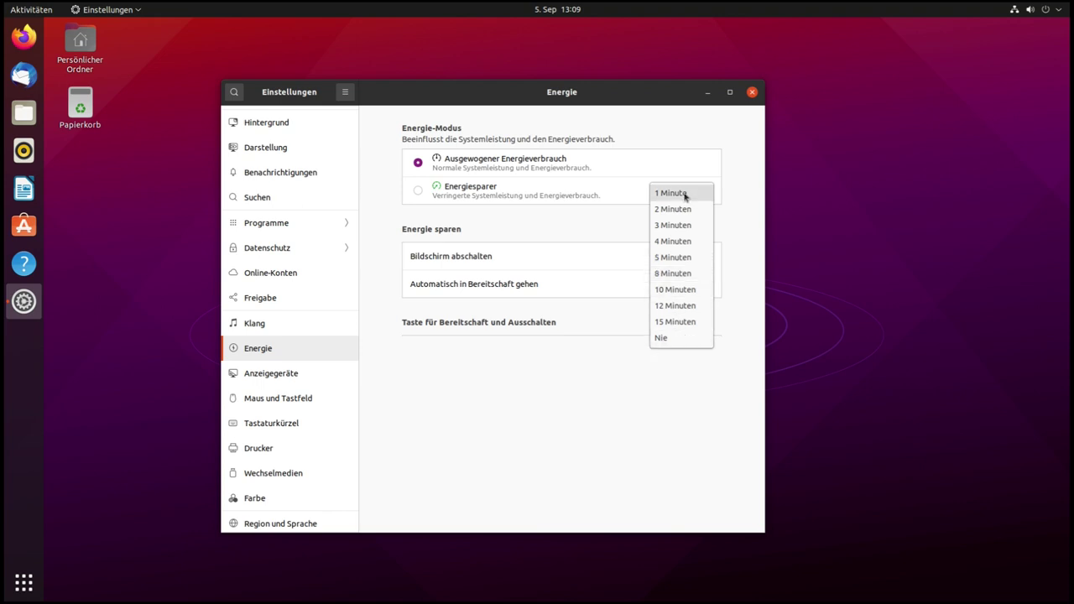
click(600, 372)
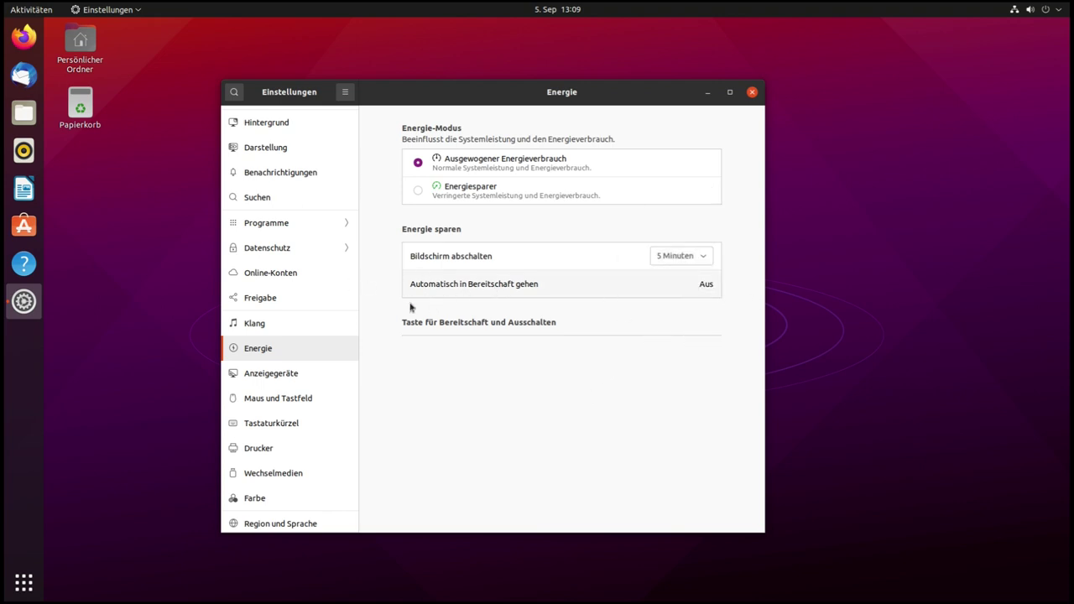
click(286, 379)
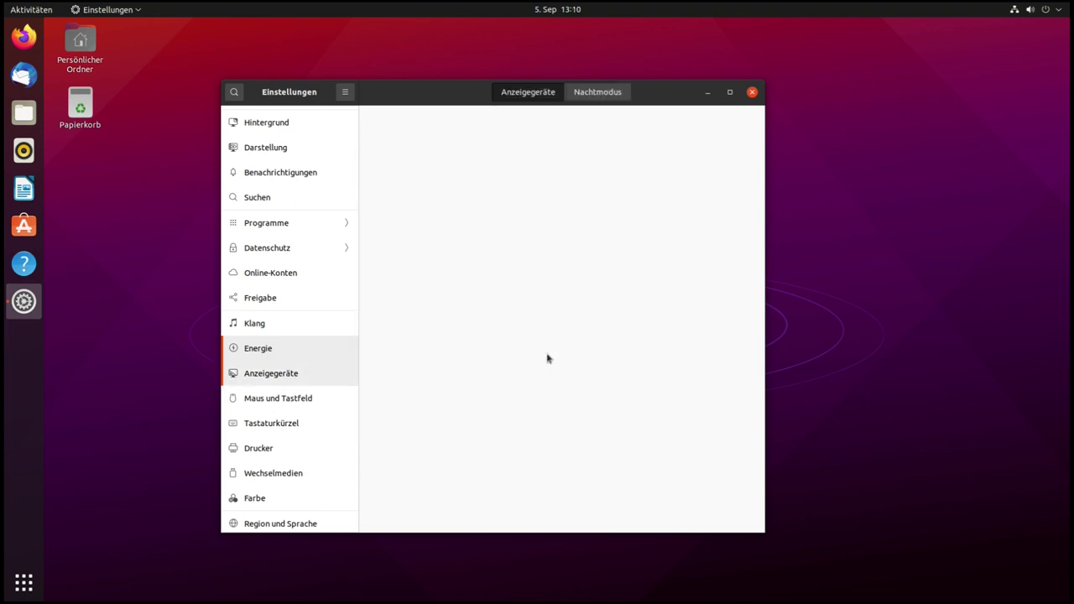
scroll(285, 278, down, 1)
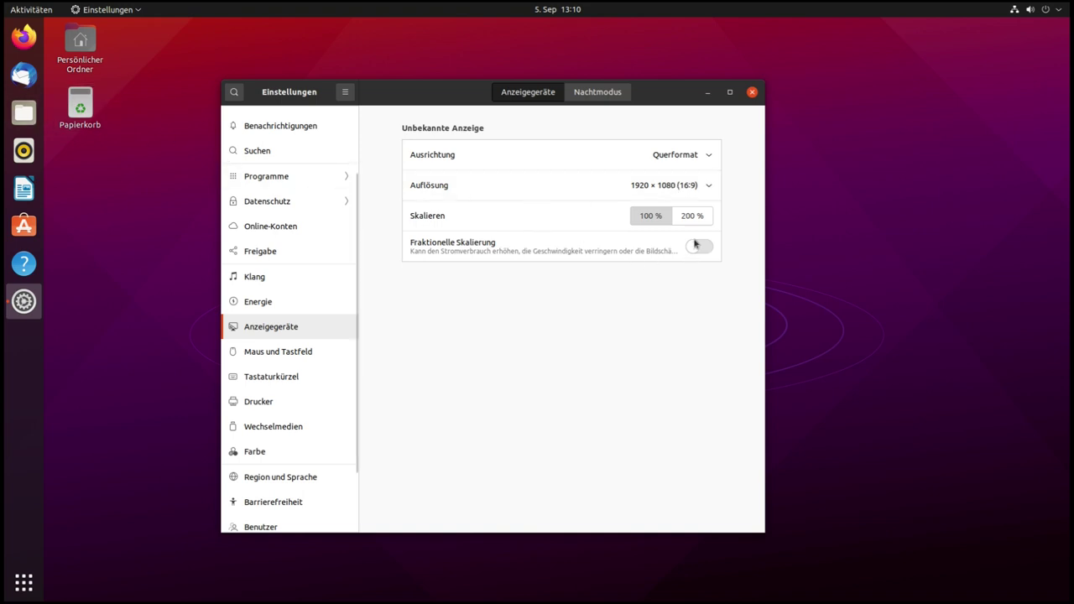
click(692, 216)
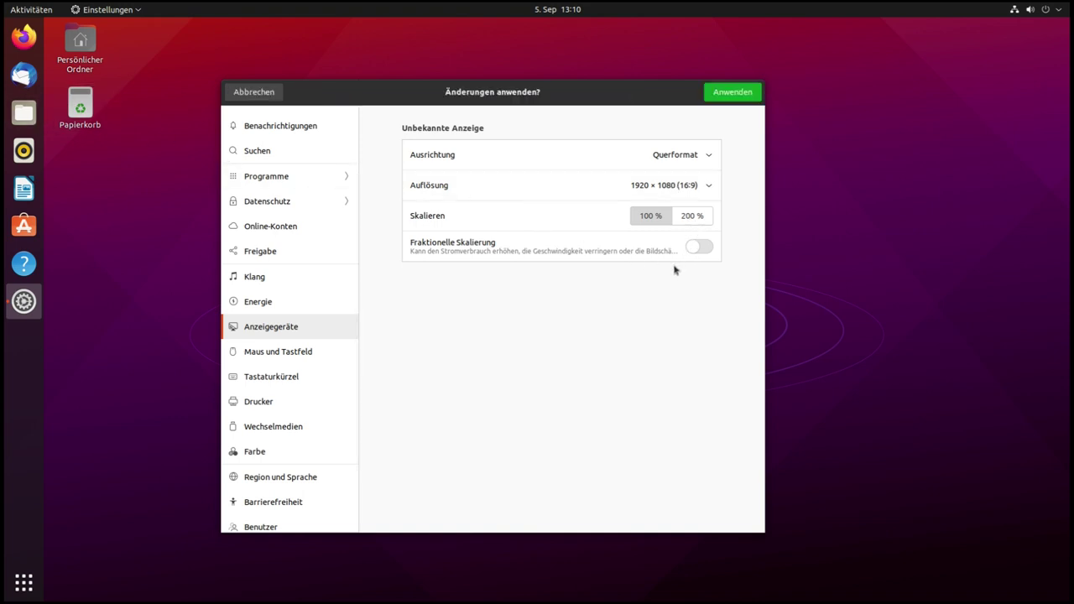
click(730, 94)
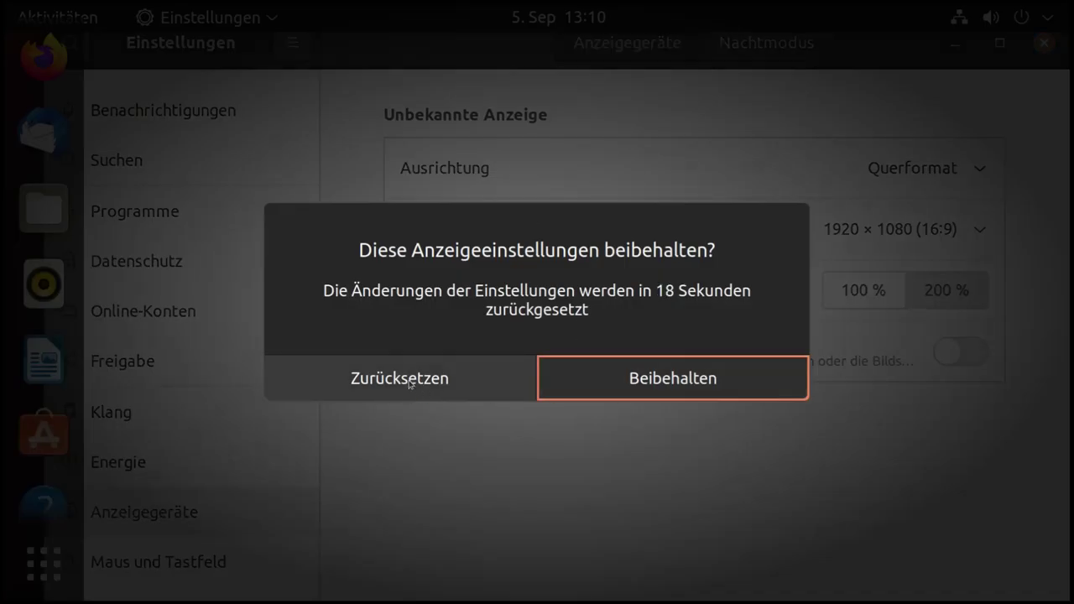
click(401, 388)
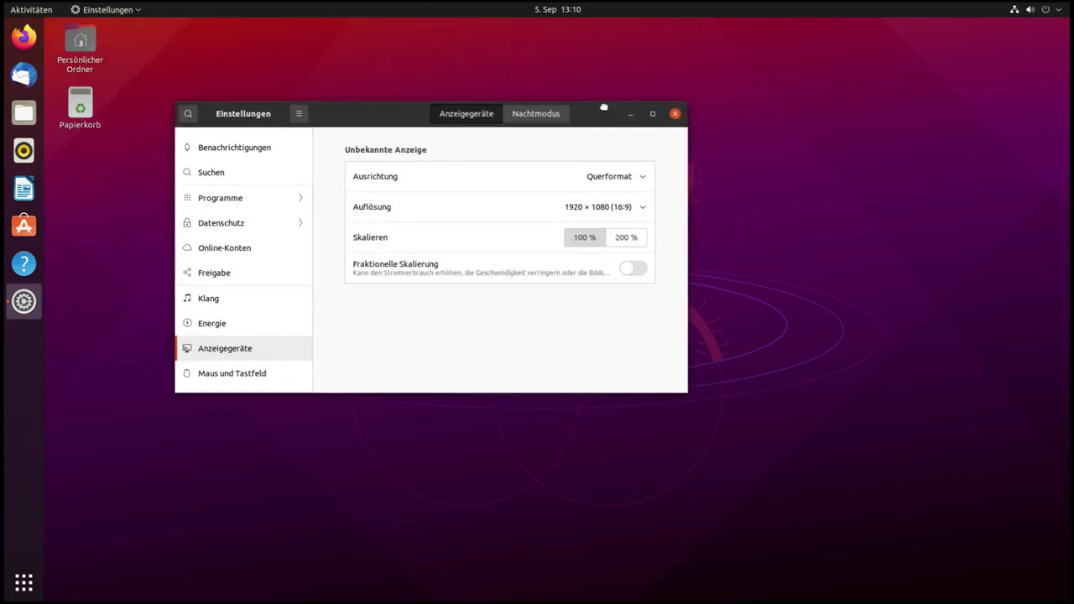
click(628, 272)
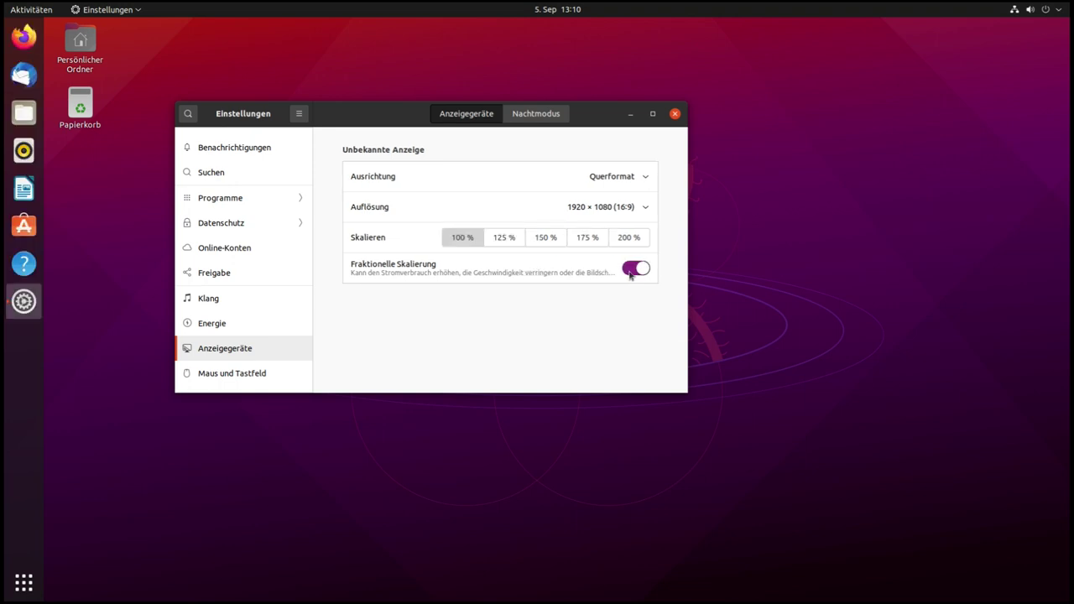
click(512, 241)
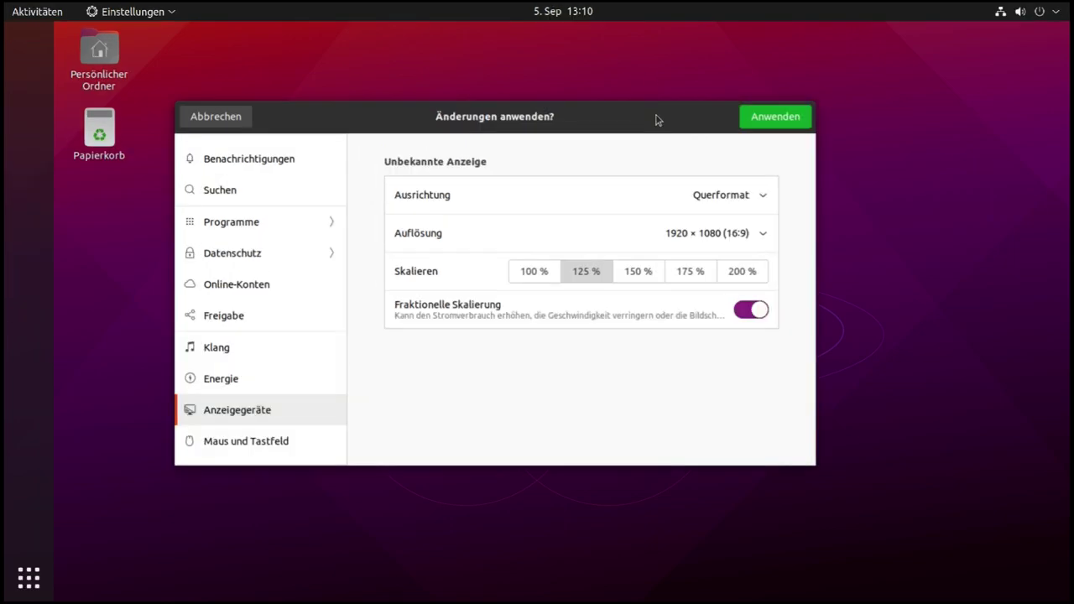
click(677, 125)
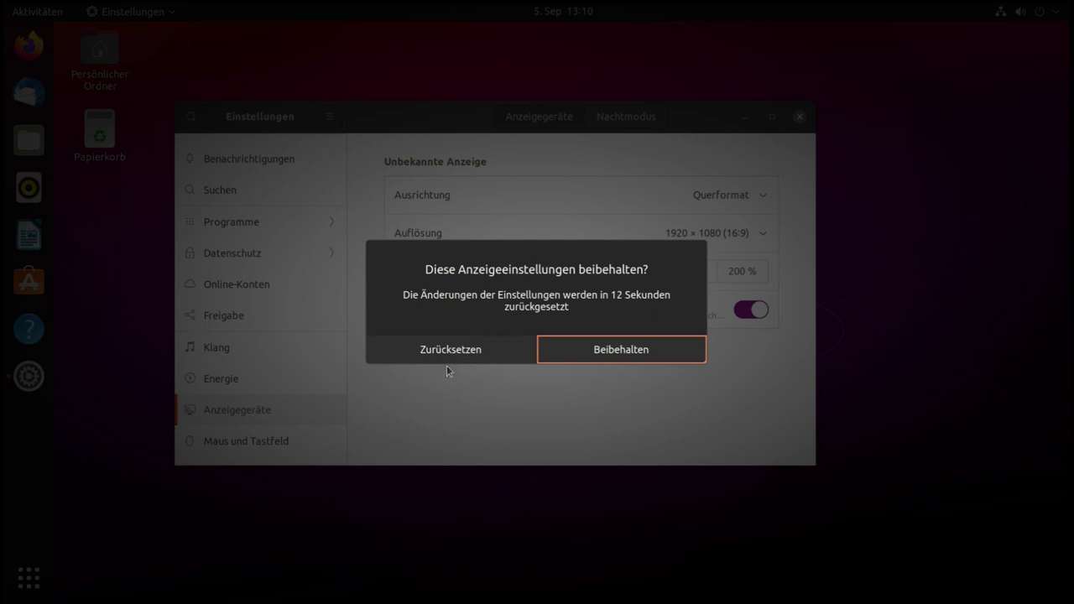
key(Return)
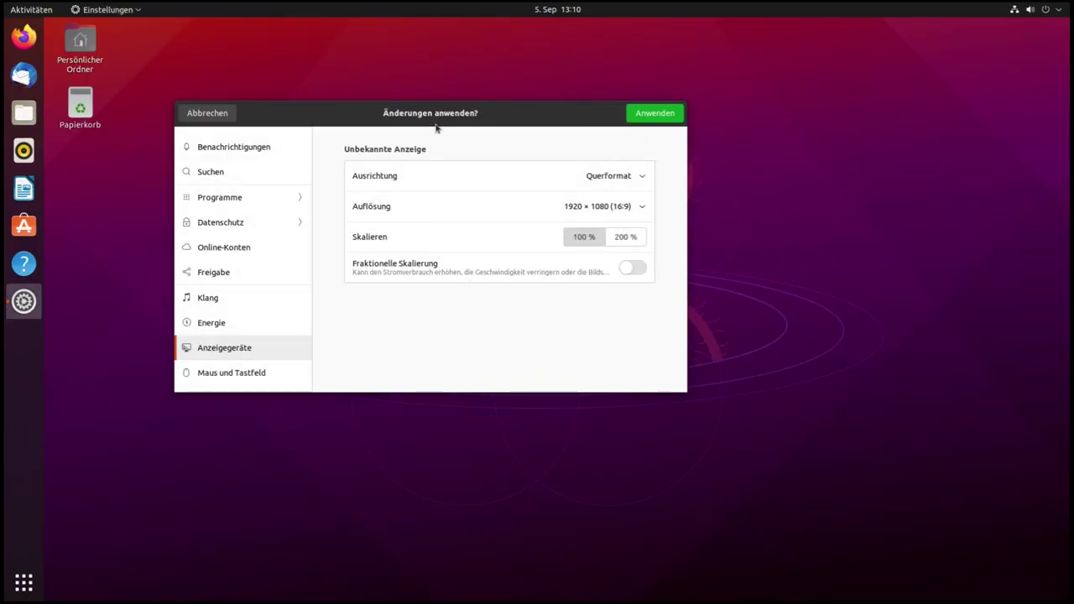
key(Return)
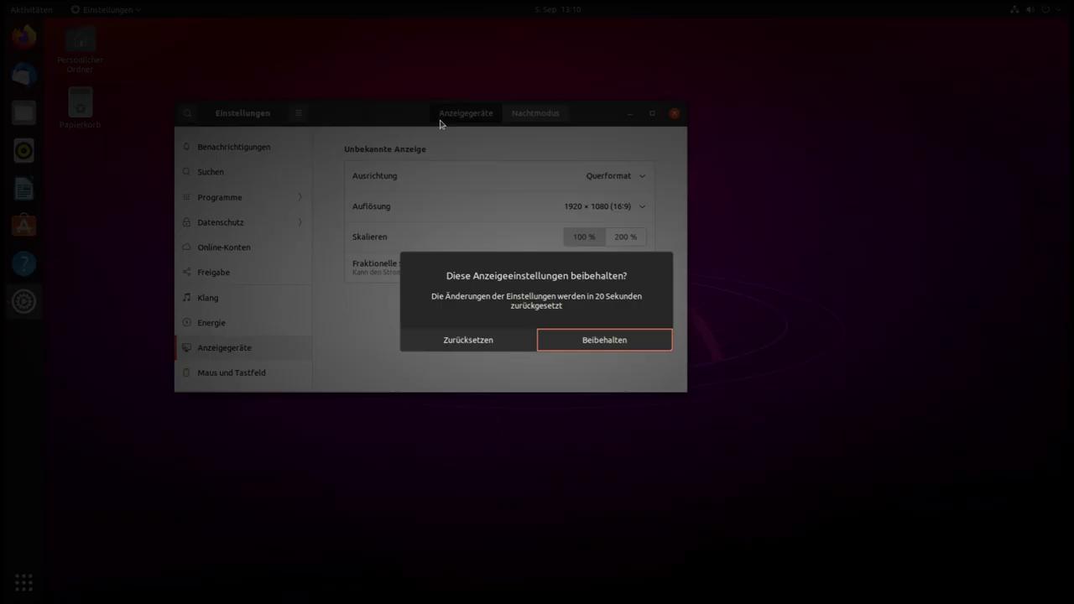
key(Return)
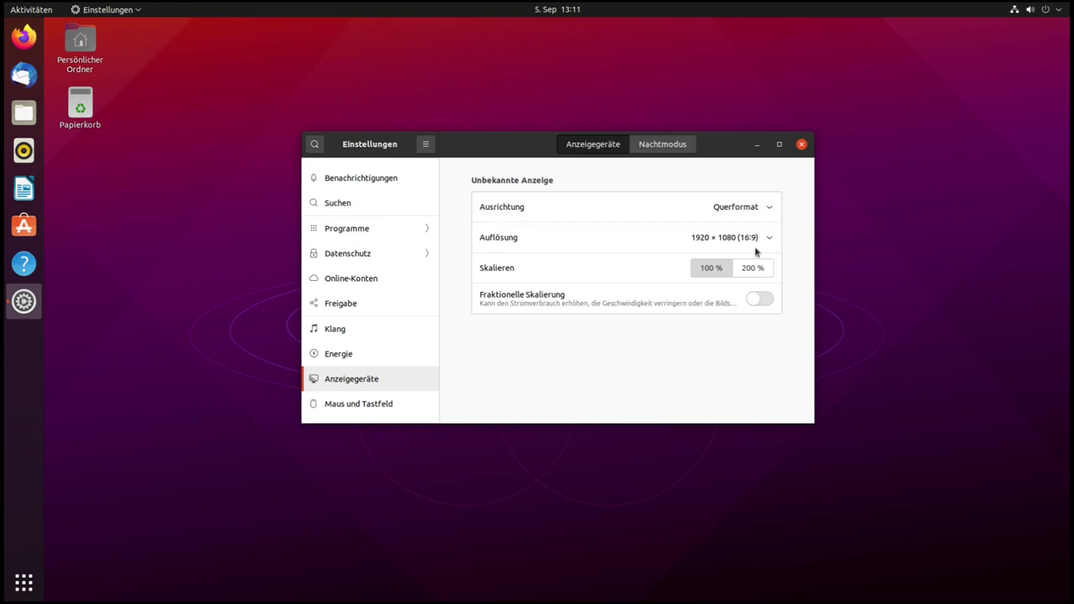
key(ctrl+Page_Down)
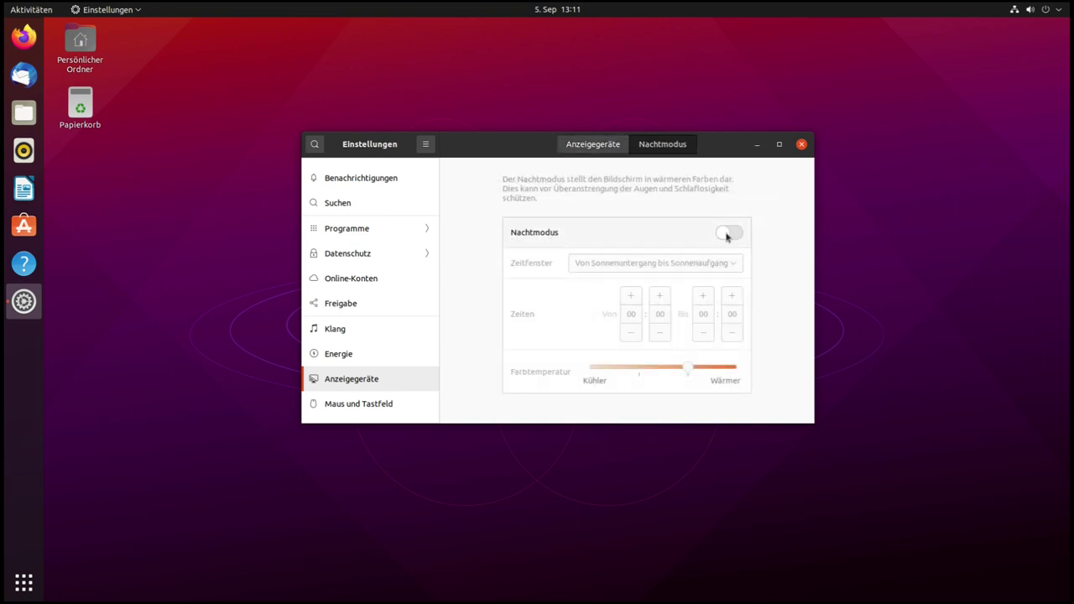
Turn night light on with a custom Benutzerdefiniertes Fenster schedule from 12:00 to 15:00
click(728, 235)
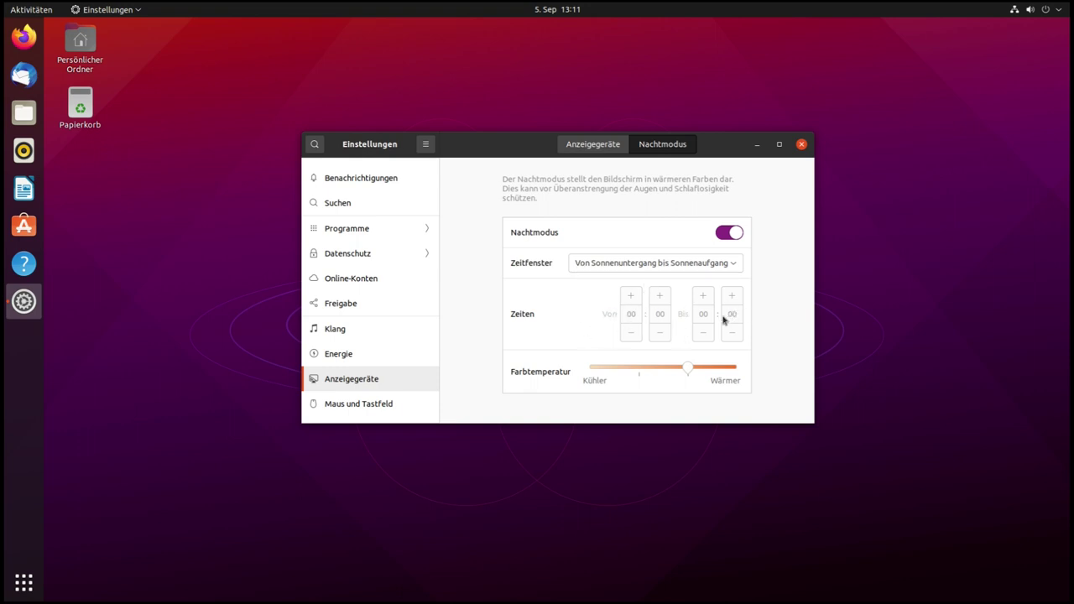
click(614, 267)
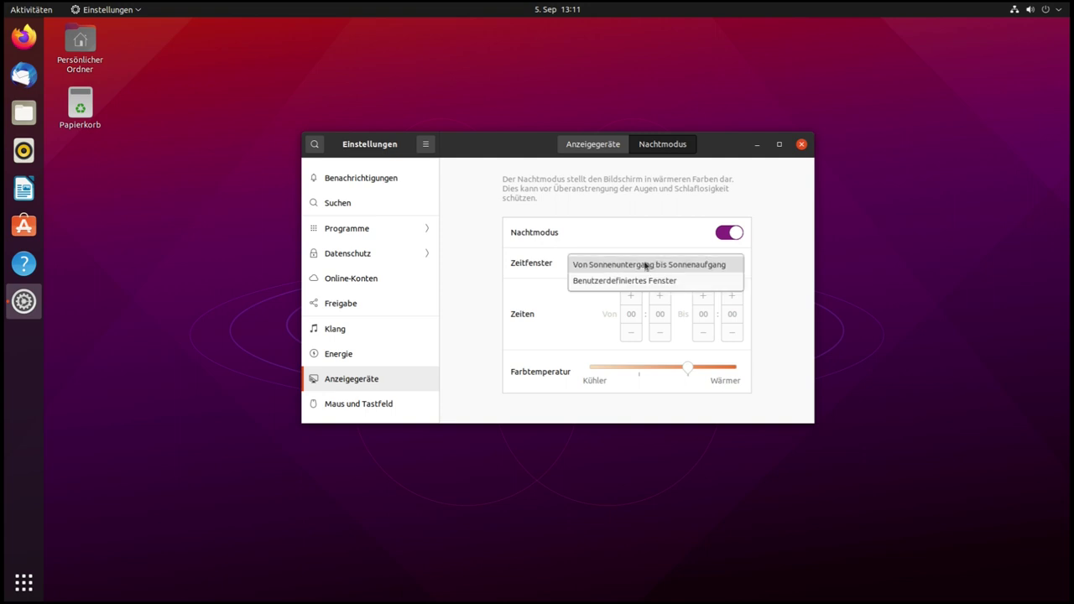
click(645, 266)
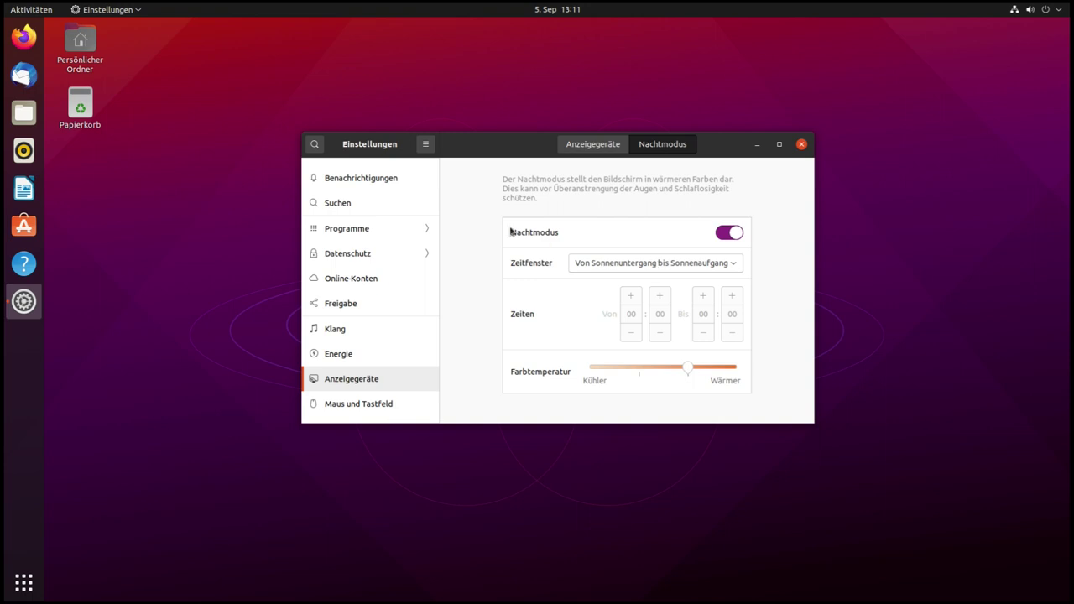
click(612, 264)
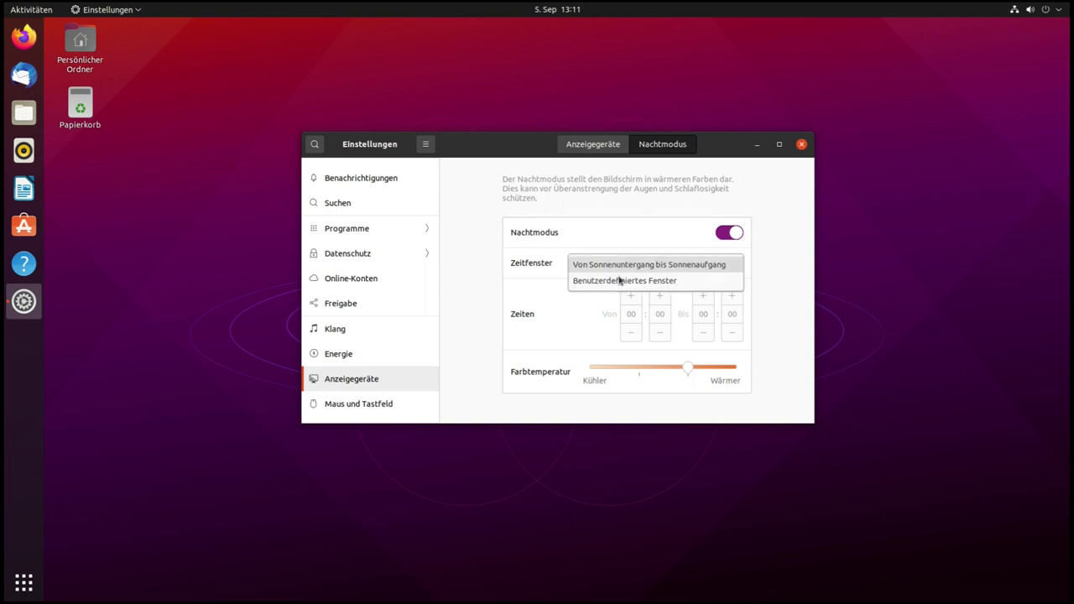
click(621, 282)
click(632, 314)
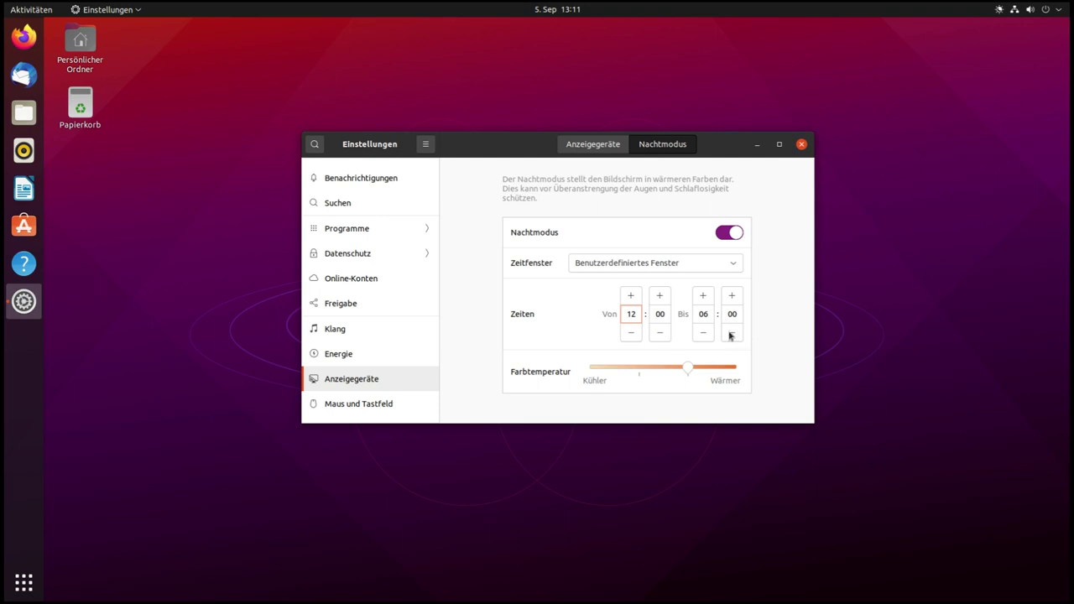
click(702, 332)
click(702, 332)
key(Tab)
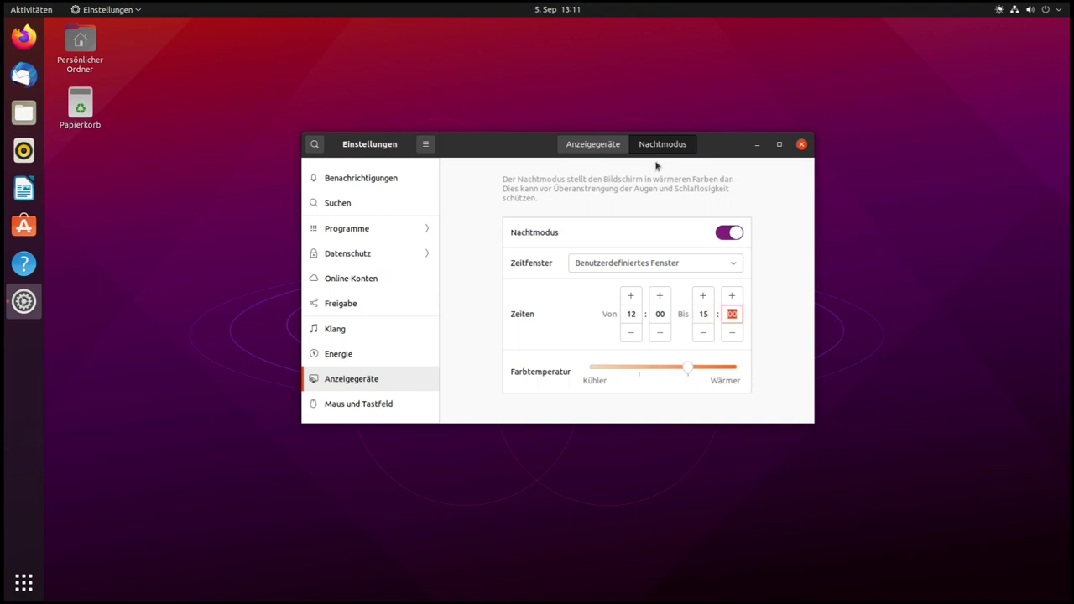
Drag the Farbtemperatur slider warmer, then switch night light off
click(593, 144)
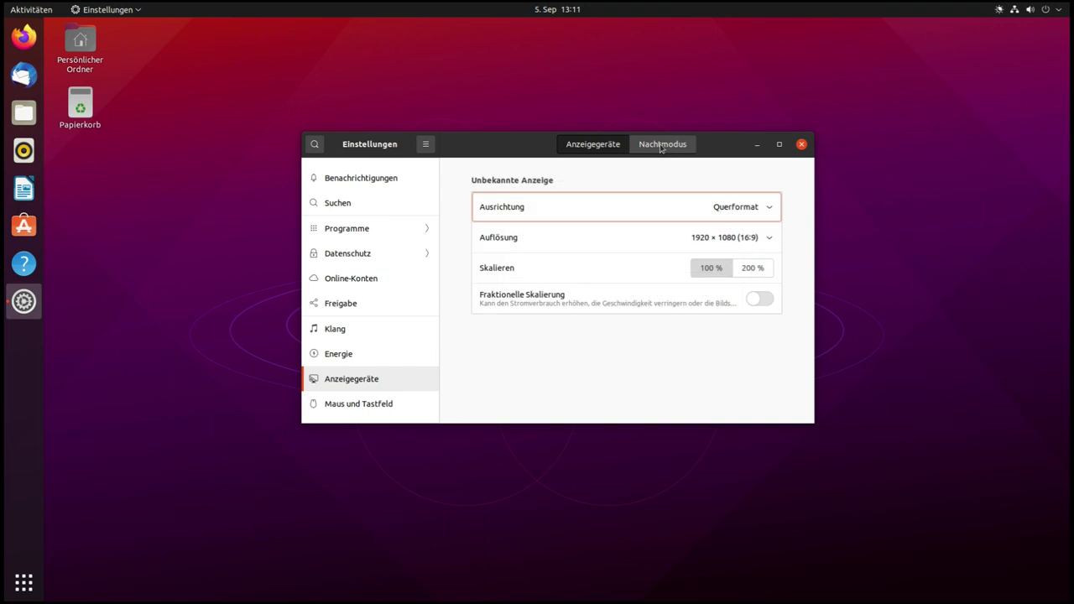
click(662, 145)
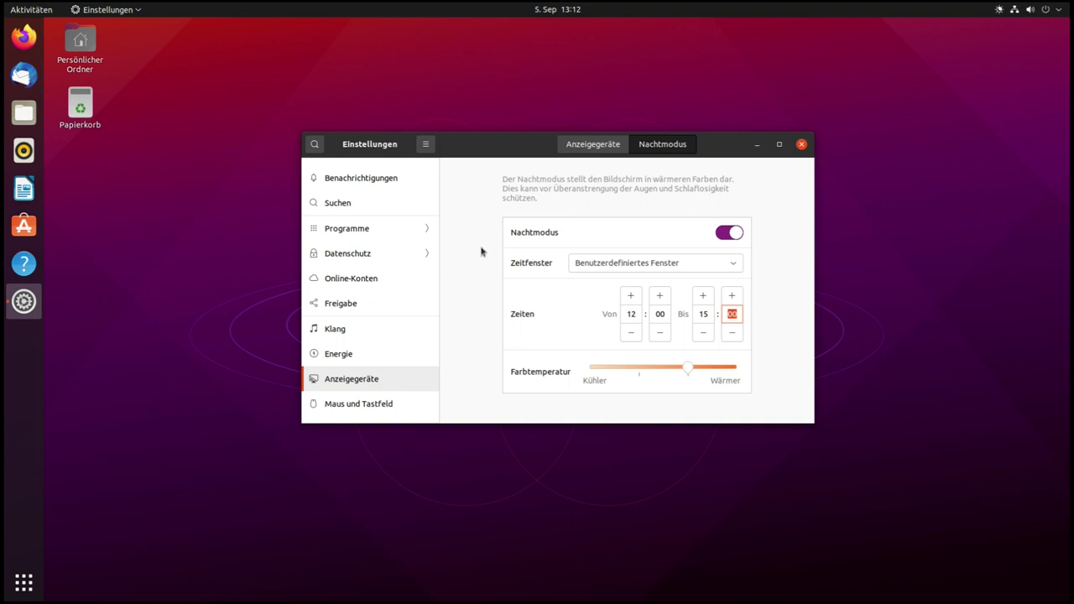
drag(709, 373, 687, 371)
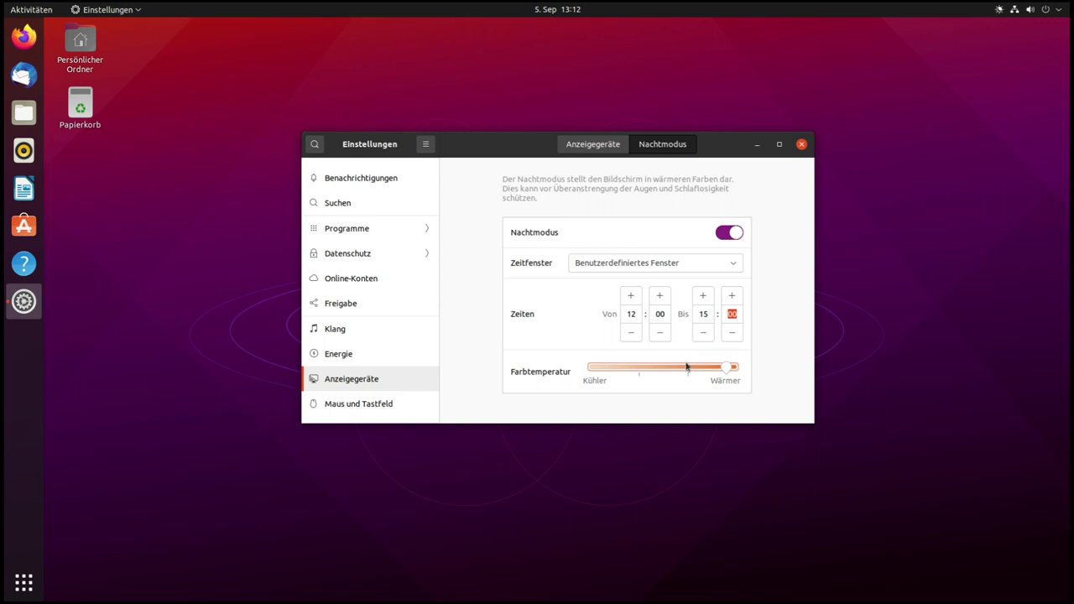
click(732, 235)
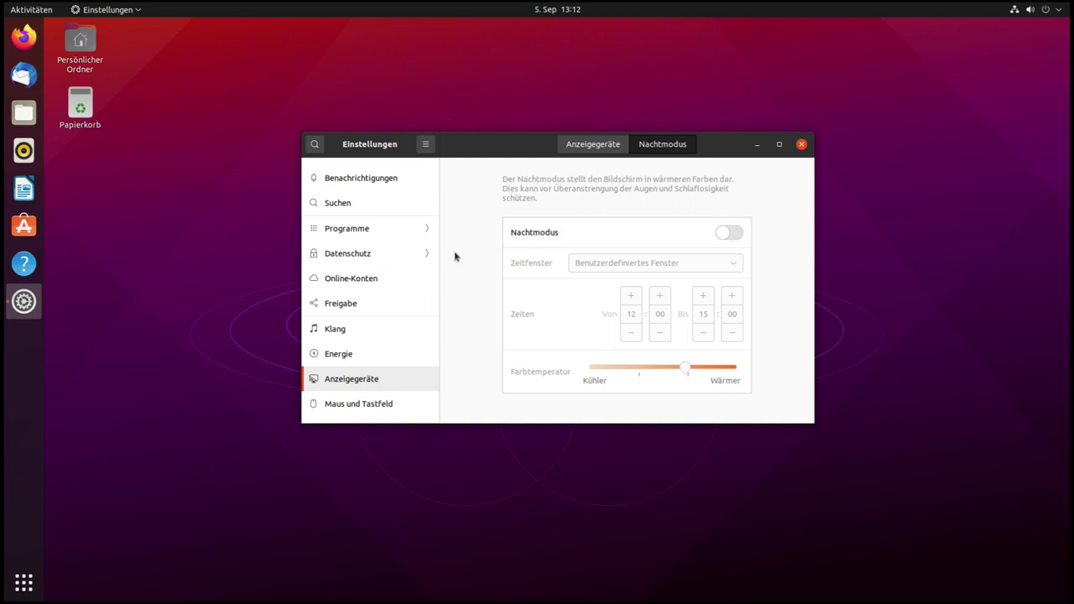
Review Maus und Tastfeld, keeping left as the primary button, then go to Tastaturkürzel
scroll(375, 293, down, 2)
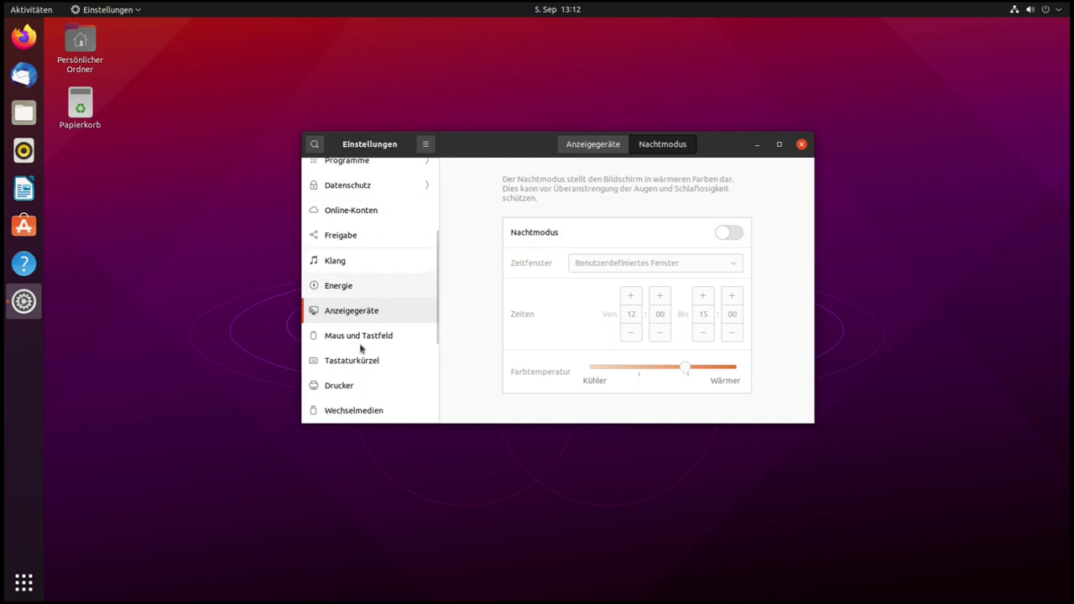
scroll(386, 249, down, 1)
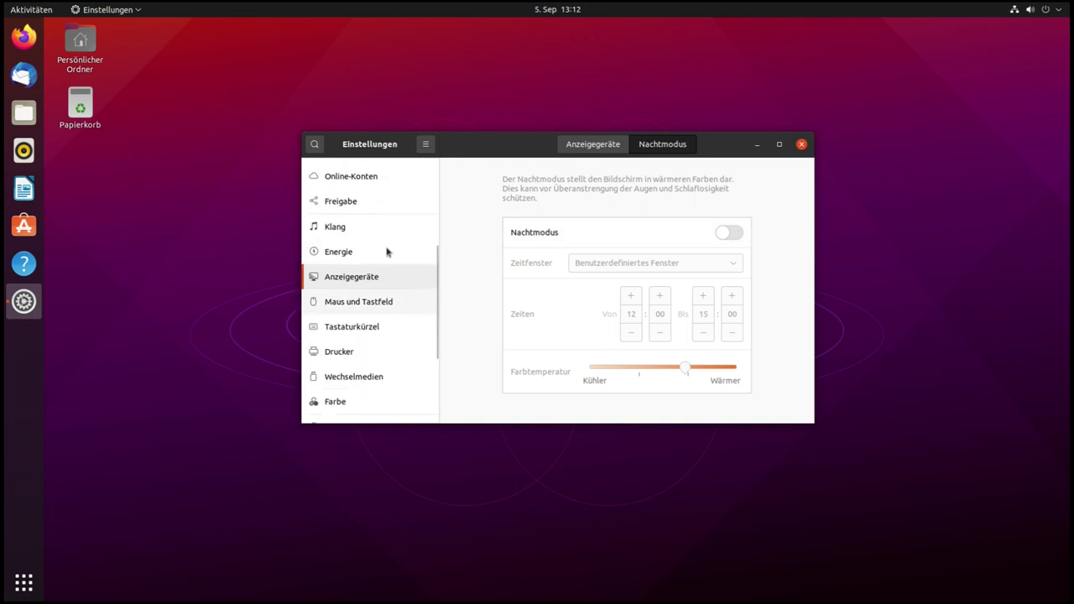
click(371, 305)
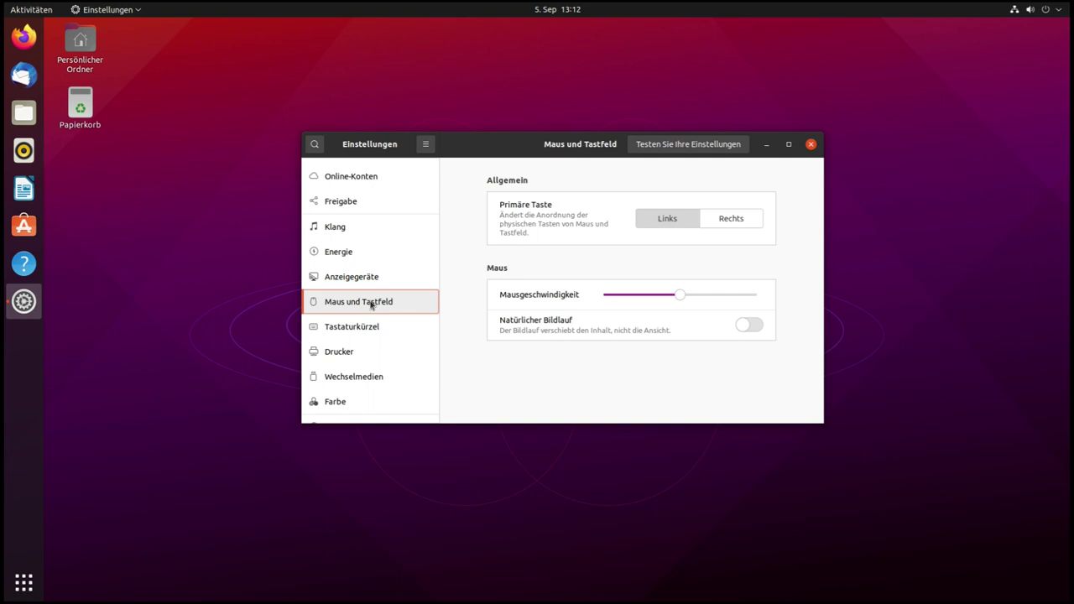
click(666, 227)
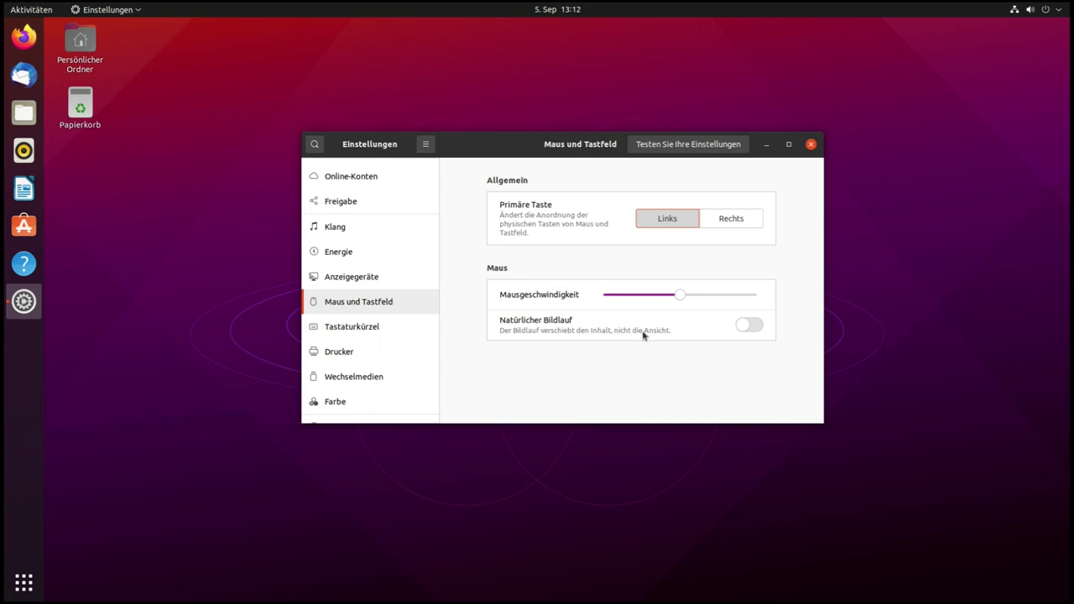
click(363, 333)
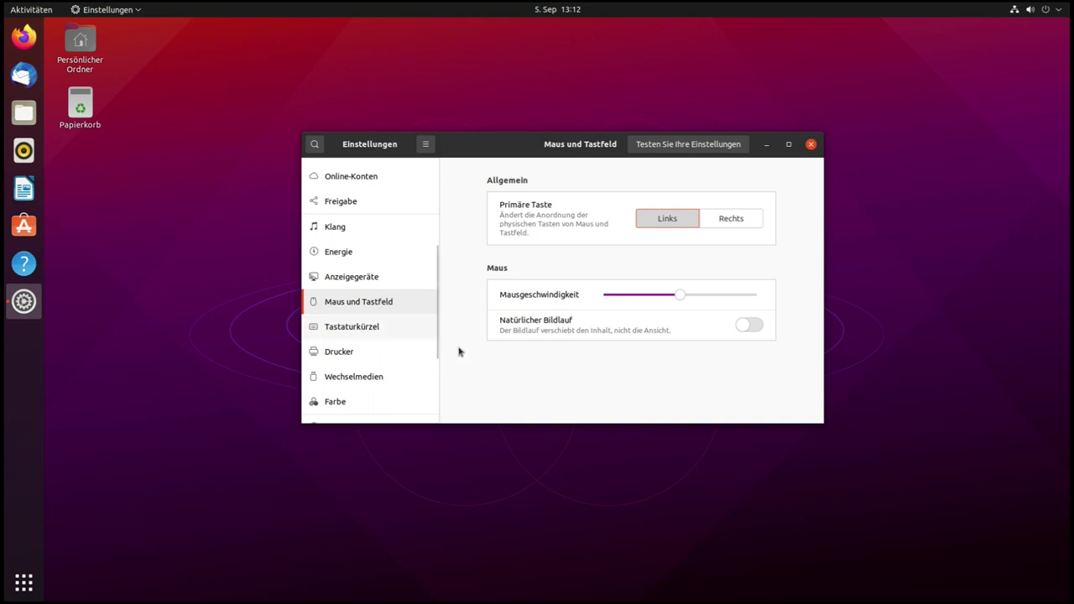
Scroll the shortcut list, switch to the empty Drucker page, then show all applications
scroll(654, 277, down, 3)
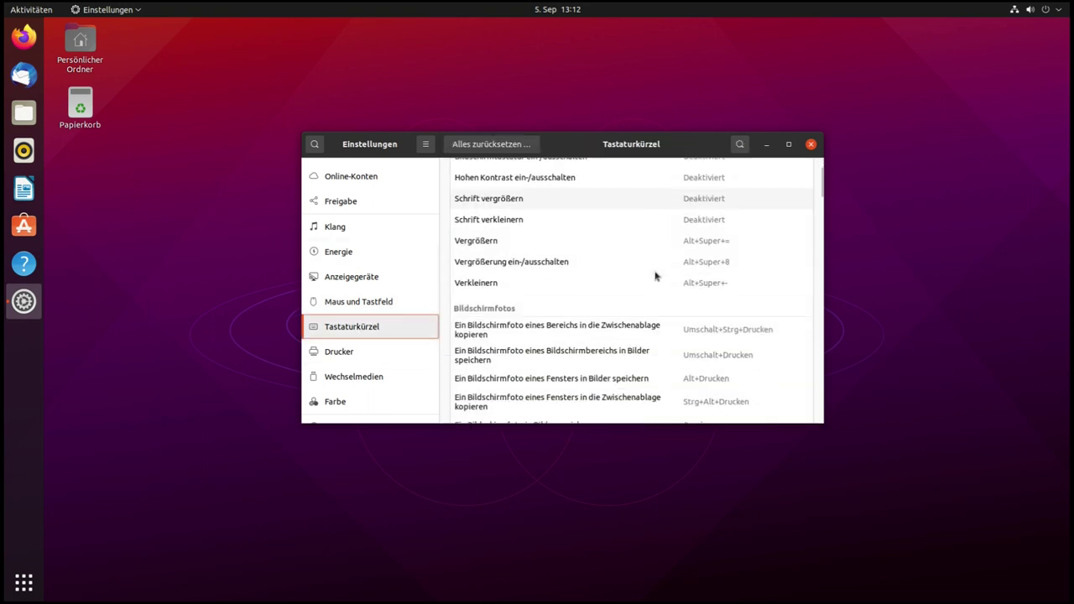
scroll(653, 278, up, 3)
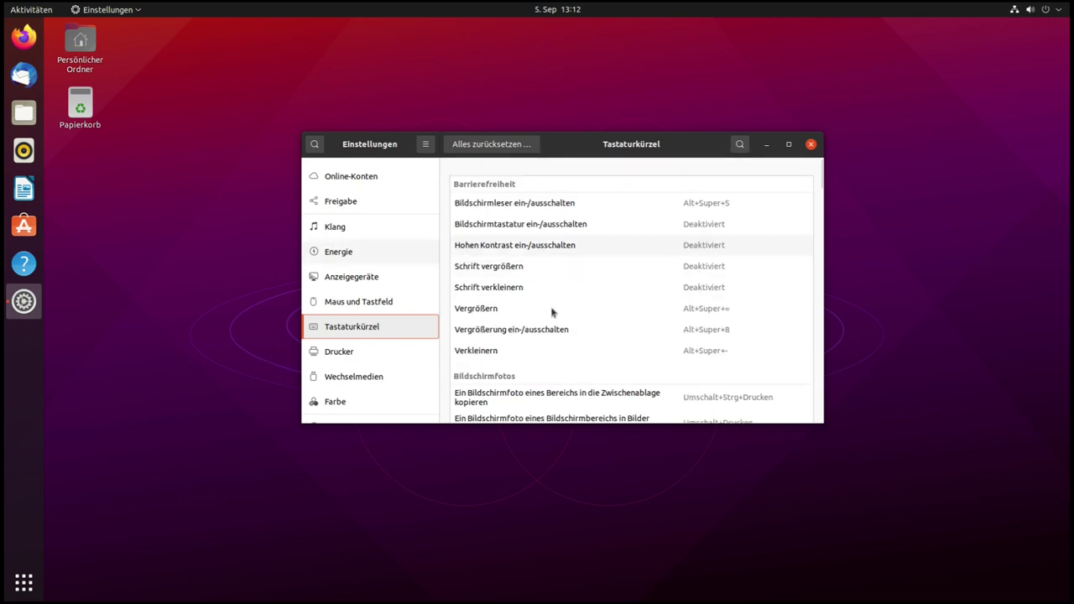
scroll(638, 302, down, 3)
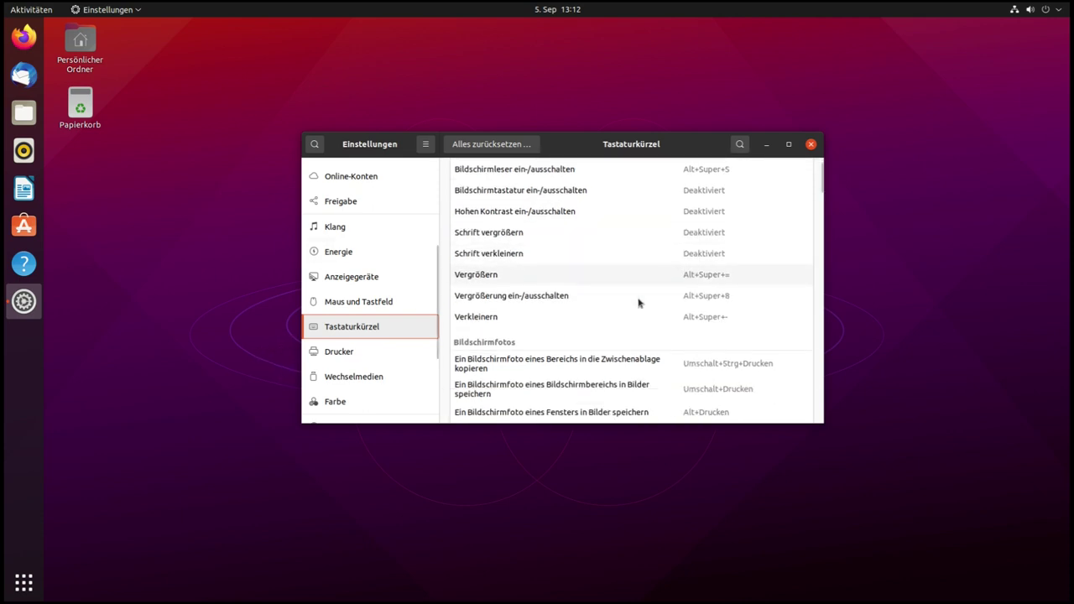
scroll(638, 302, down, 10)
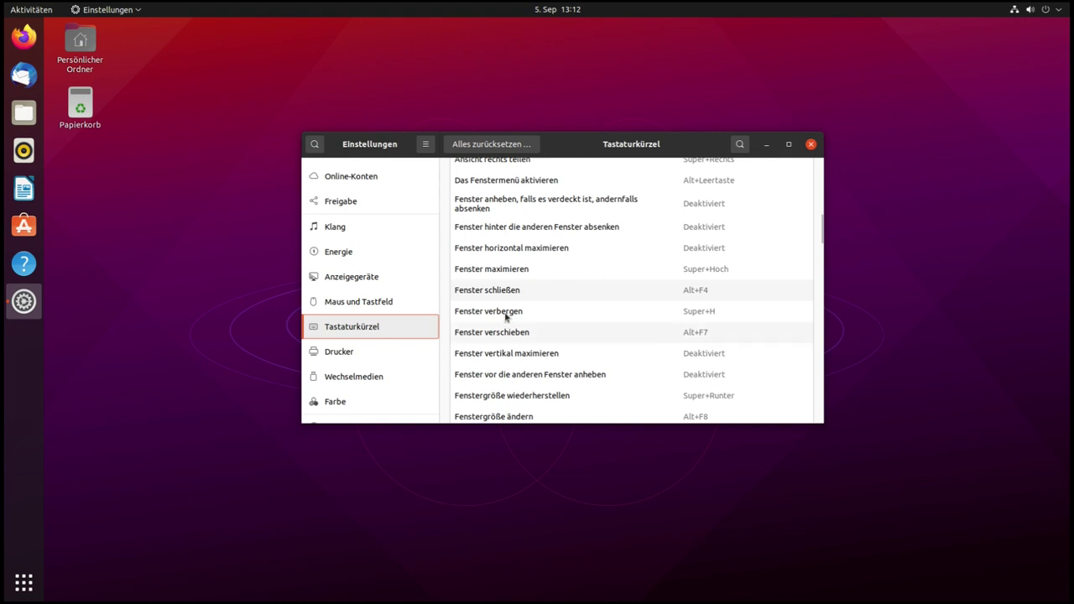
click(363, 354)
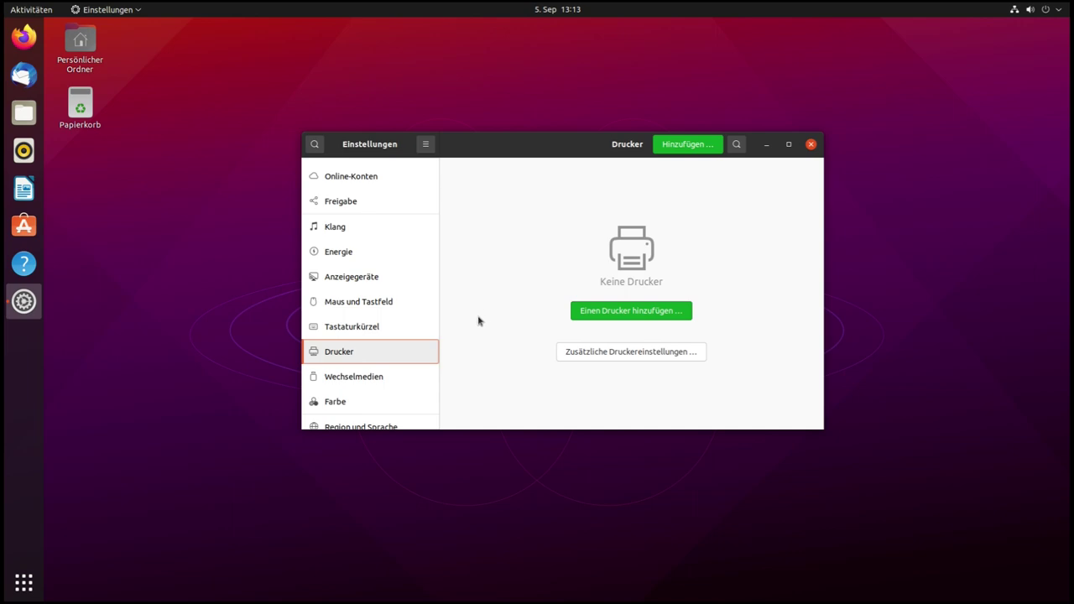
click(24, 581)
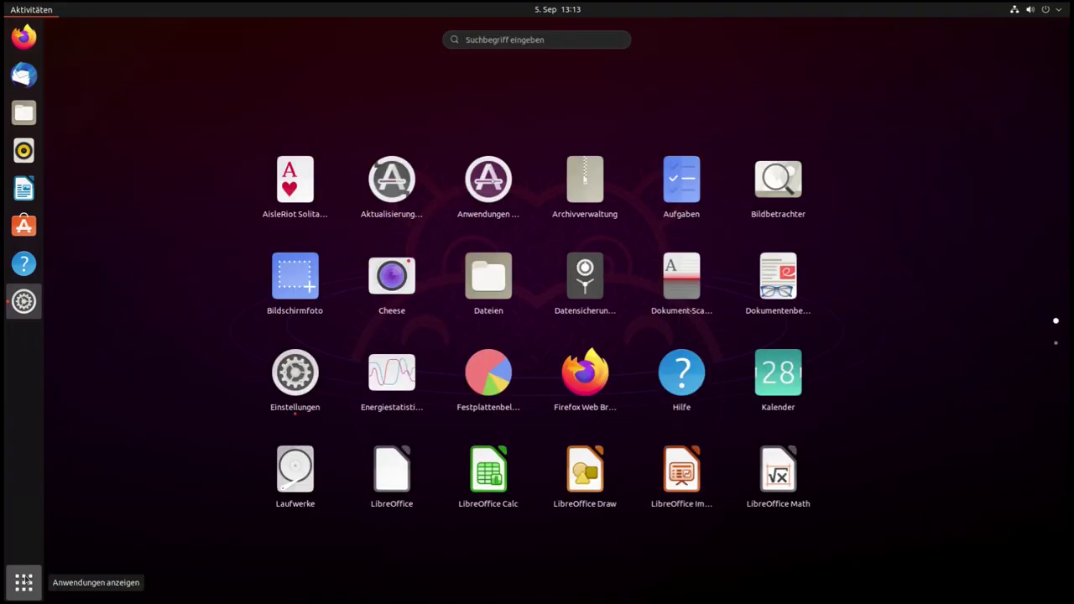
Launch Terminal through a 'ter' search and run the hplip command
text(ter)
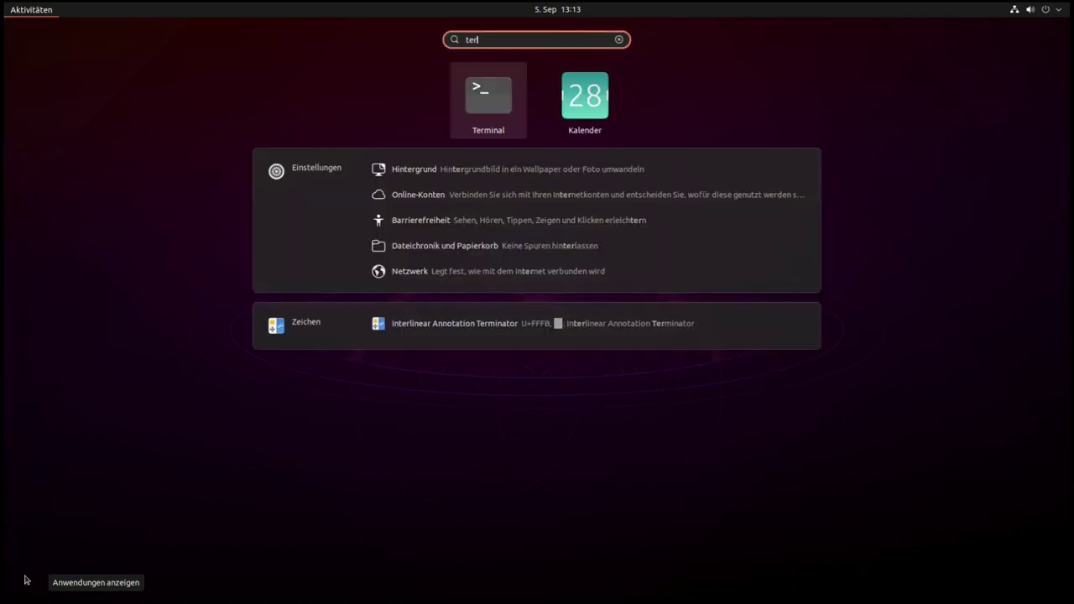
key(Return)
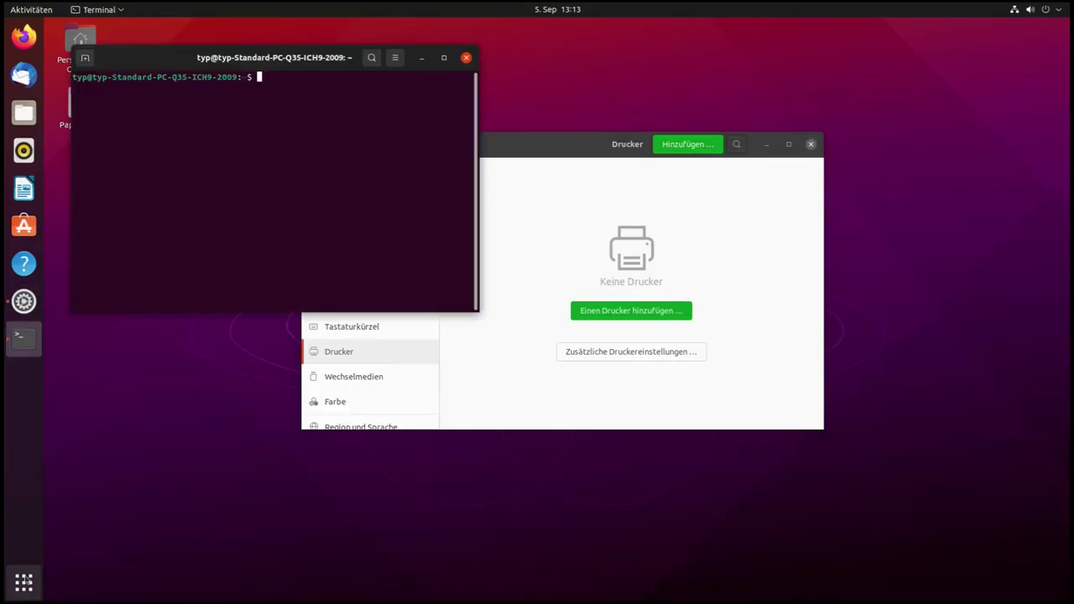
text(hplip)
key(Return)
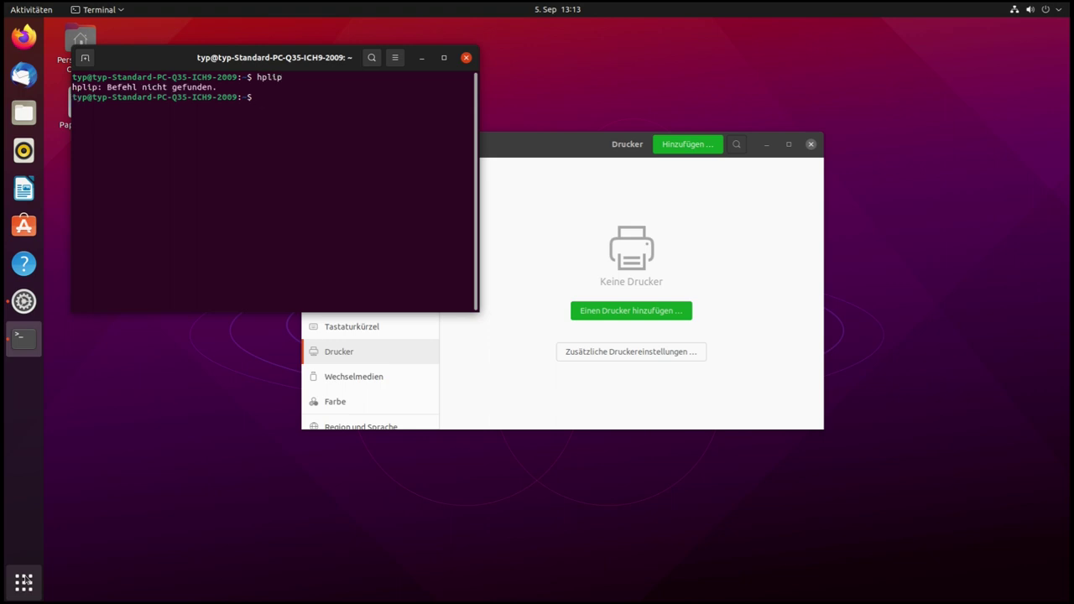
Run sudo apt install hplip with the admin password, confirm 3.21.2+dfsg1-2 is installed, and close Terminal
key(Up)
key(Left)
key(Left)
key(Left)
key(Left)
key(Left)
text(sudo)
text(pt install)
key(Return)
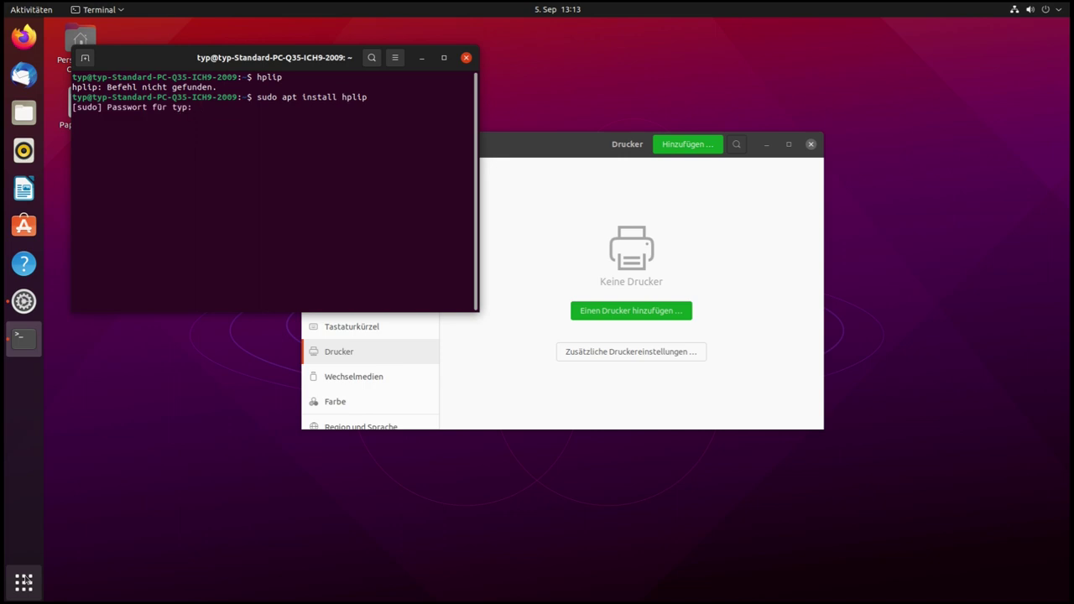
key(Return)
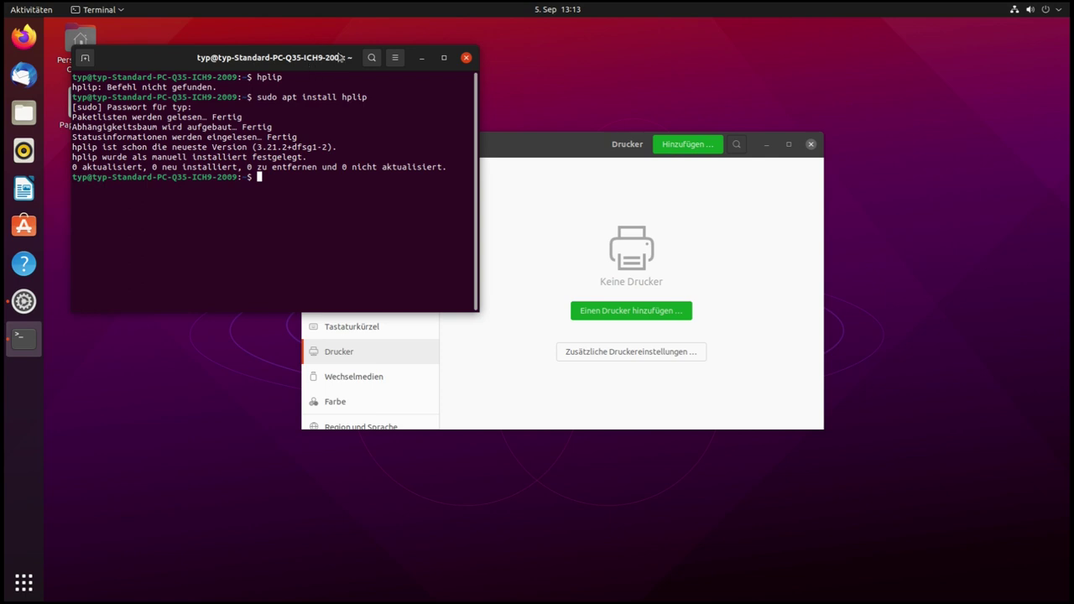
click(467, 57)
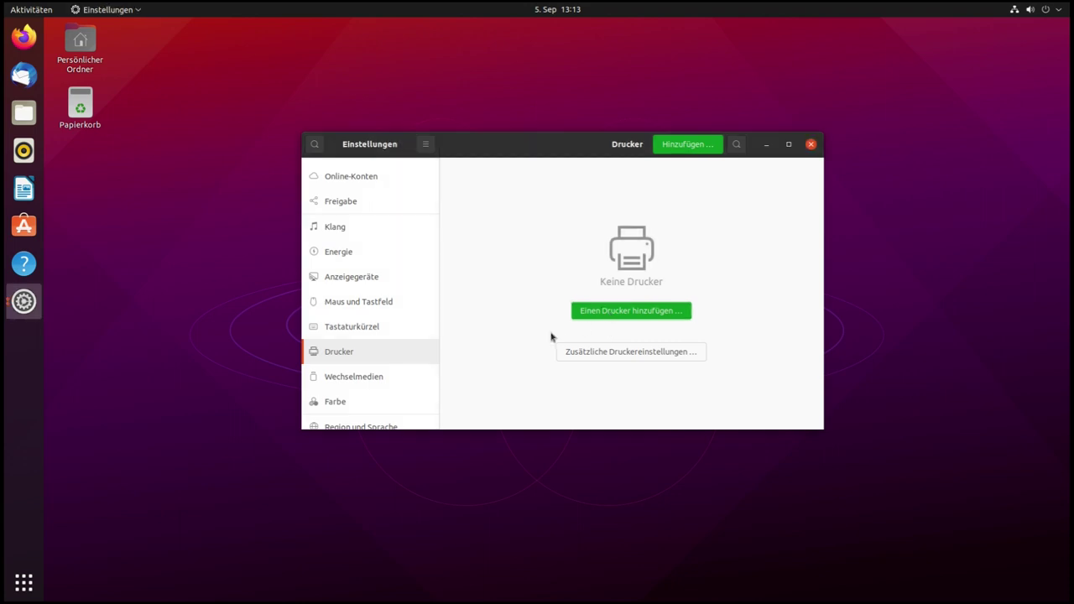
click(611, 312)
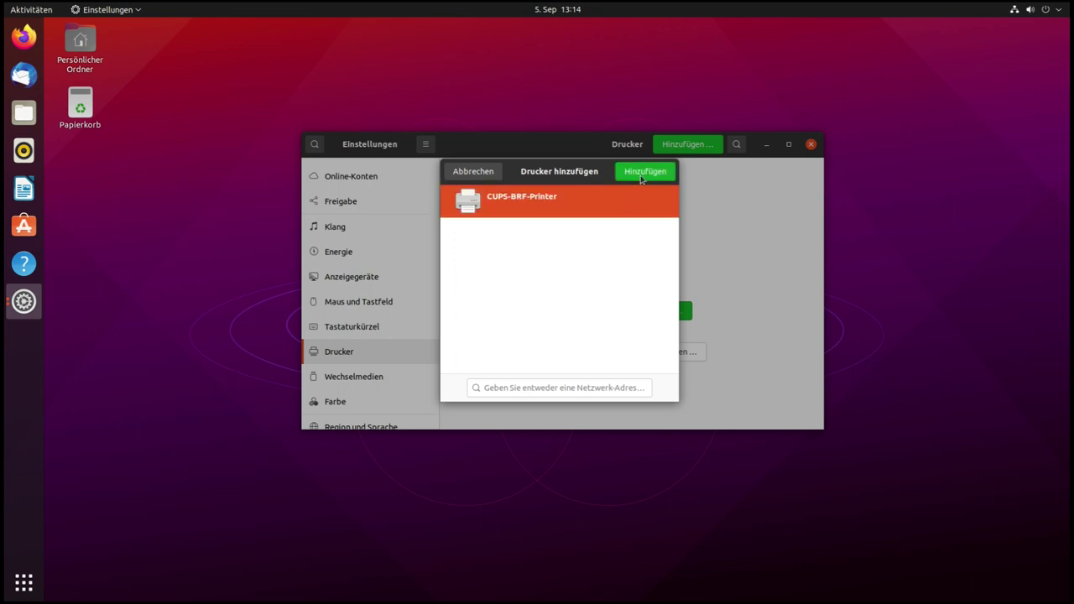
click(474, 178)
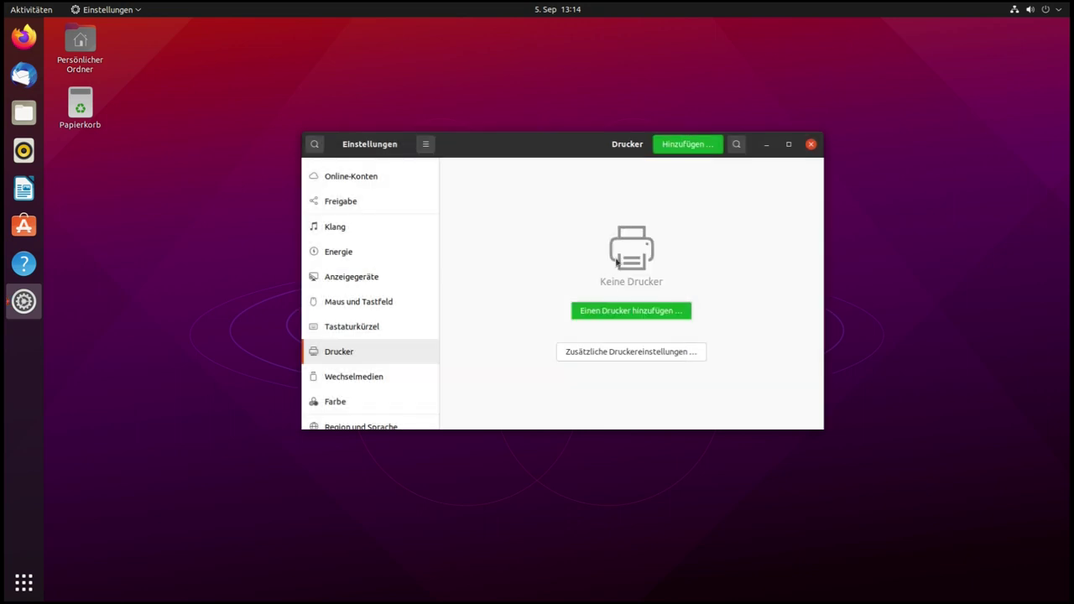
scroll(379, 374, down, 1)
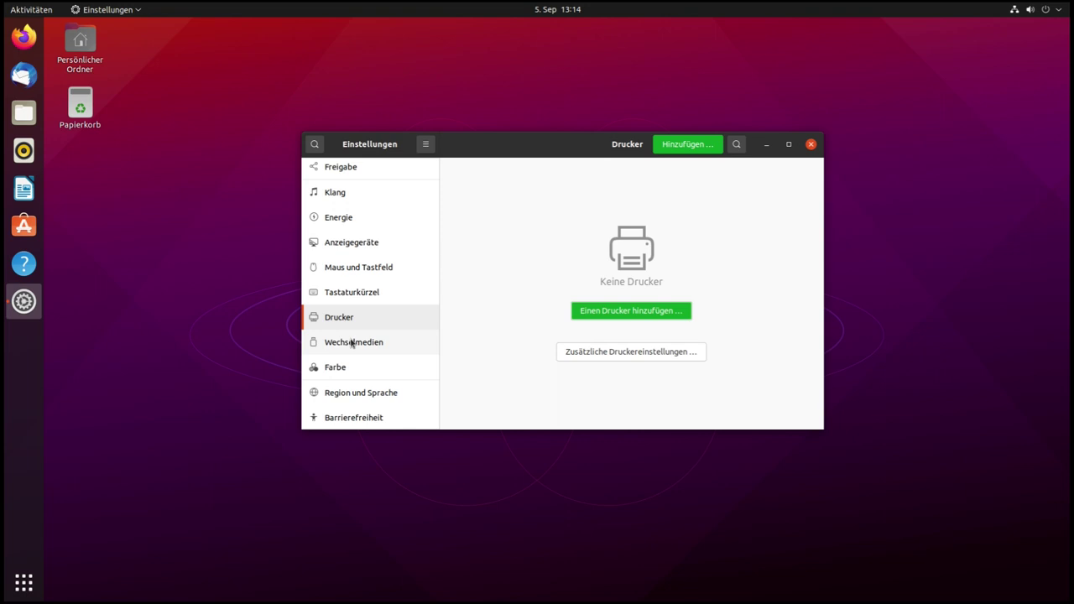
Browse the Wechselmedien and Drucker pages, then open the Farbe colour page
click(408, 334)
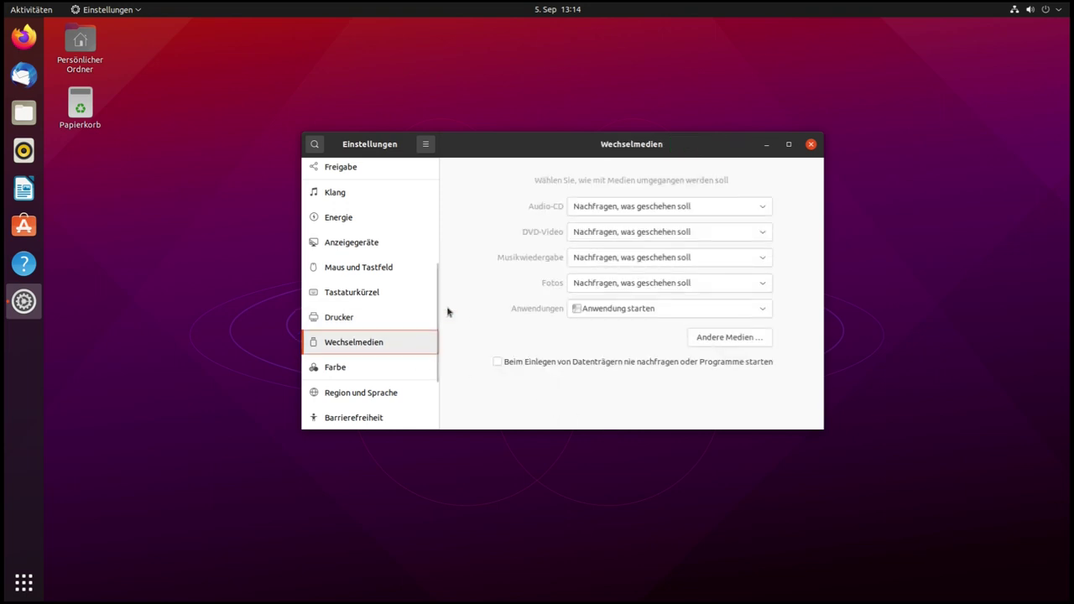
click(338, 315)
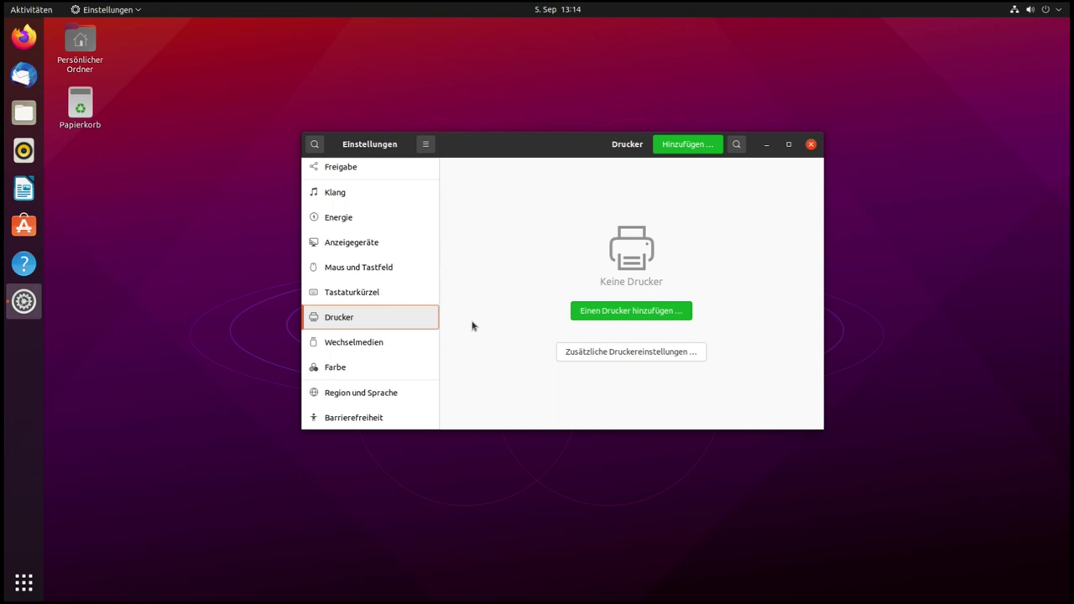
click(361, 349)
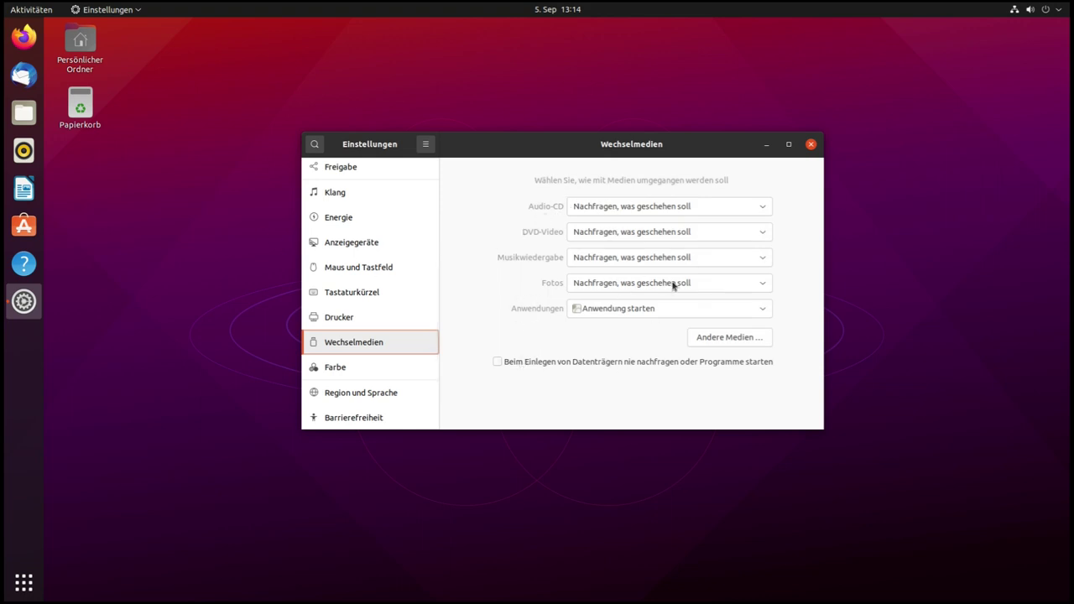
click(333, 373)
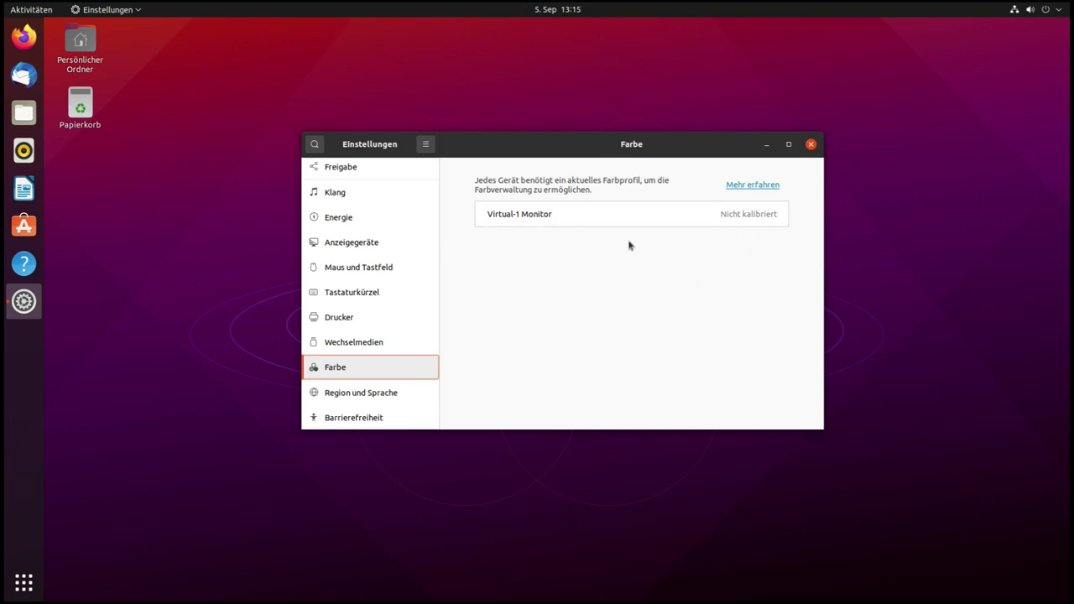
Expand Virtual-1 Monitor, open its profile list and try Farbraum: sRGB
click(642, 219)
click(660, 243)
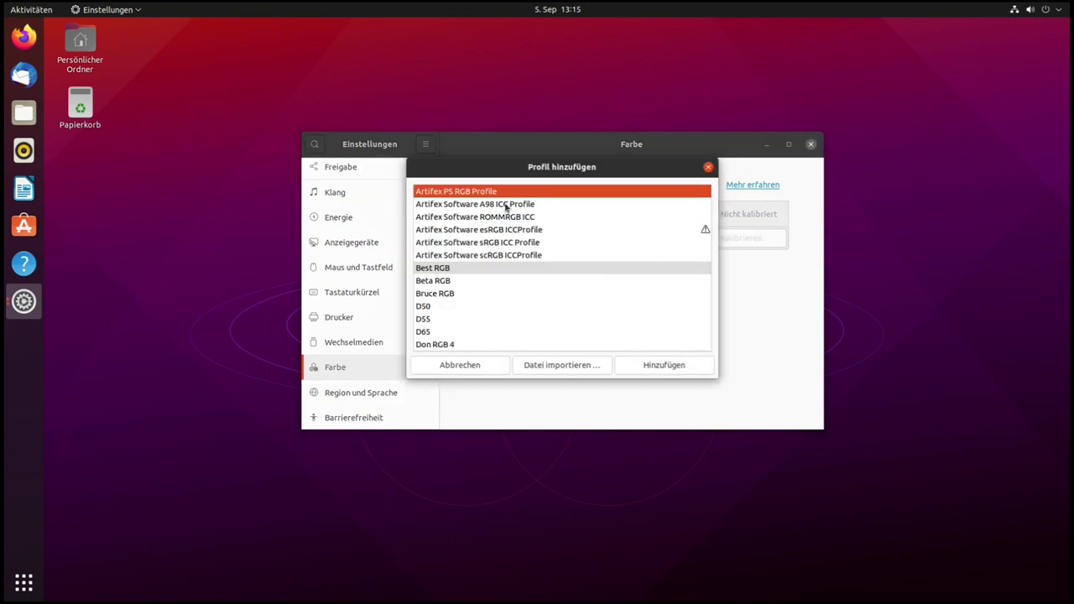
scroll(575, 254, down, 2)
scroll(574, 255, down, 3)
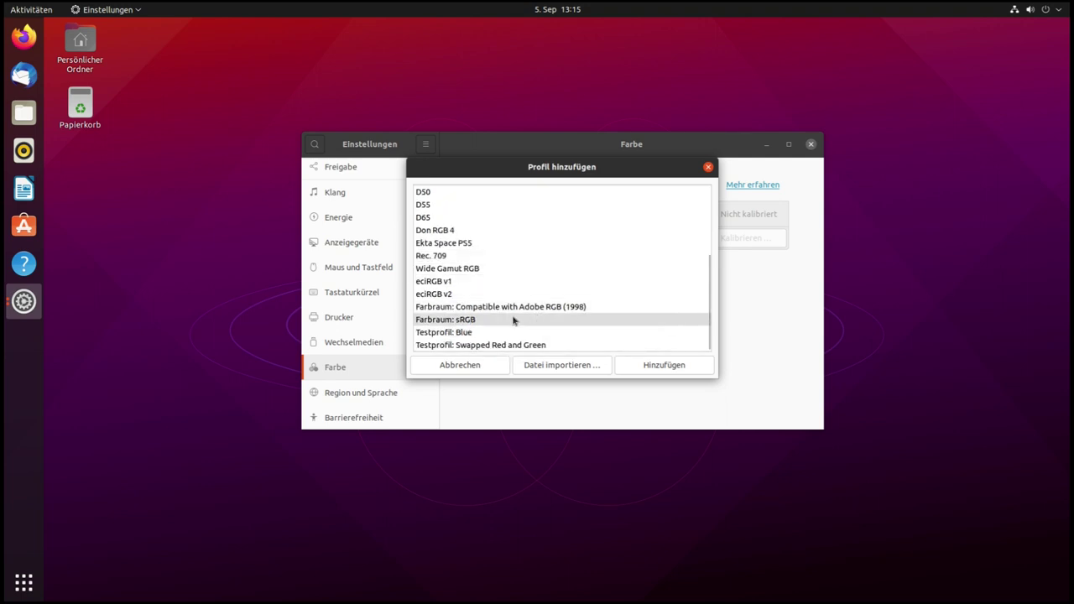
click(485, 323)
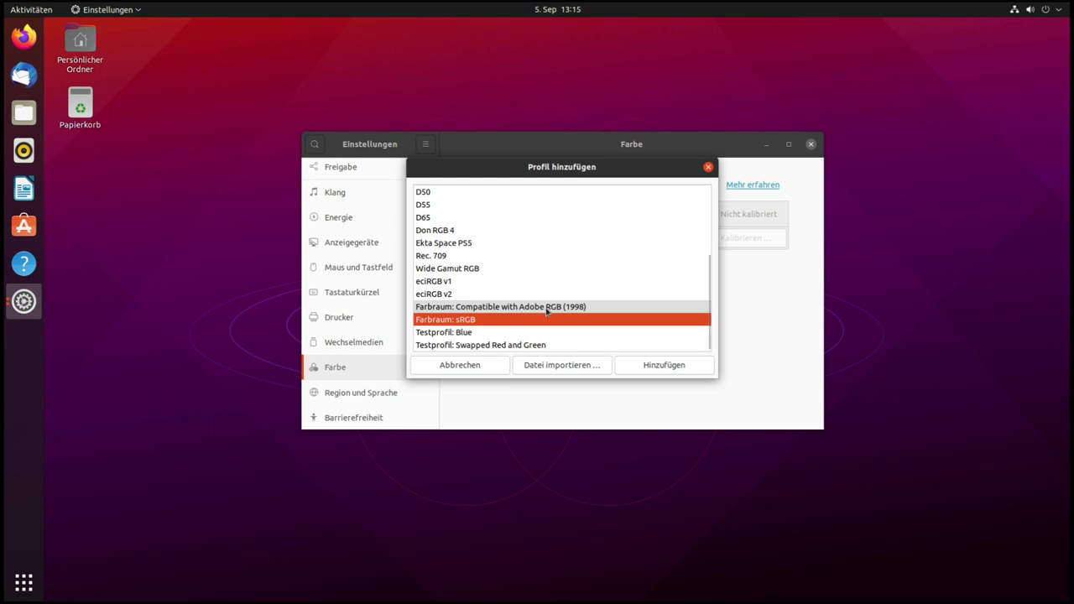
Add Artifex Software A98 ICC Profile instead, then switch Virtual-1 Monitor's colour management off
scroll(510, 312, up, 2)
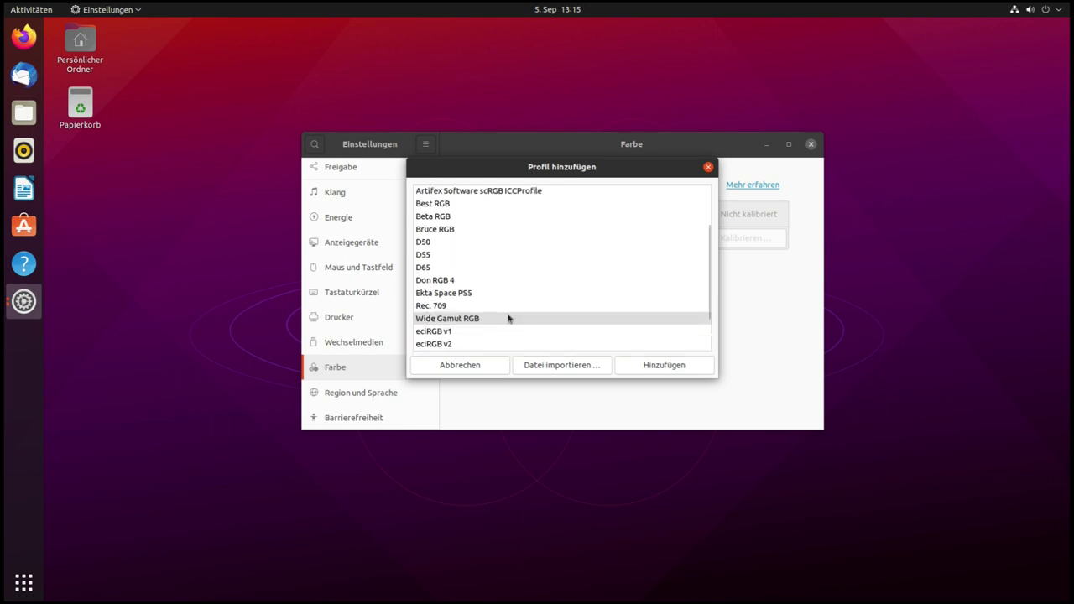
scroll(508, 318, up, 3)
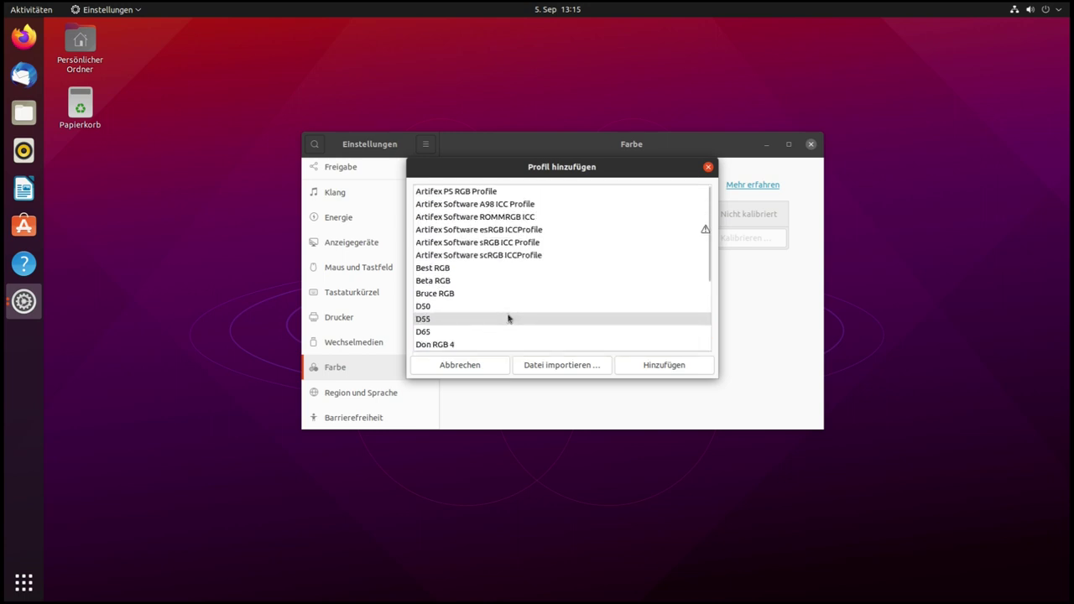
scroll(508, 318, down, 5)
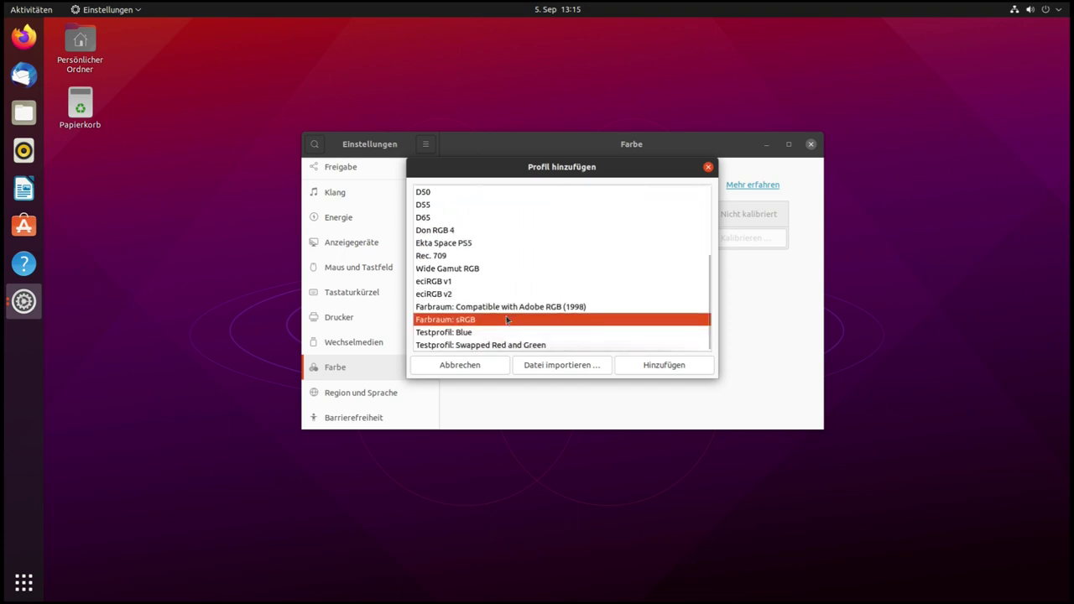
scroll(507, 320, up, 5)
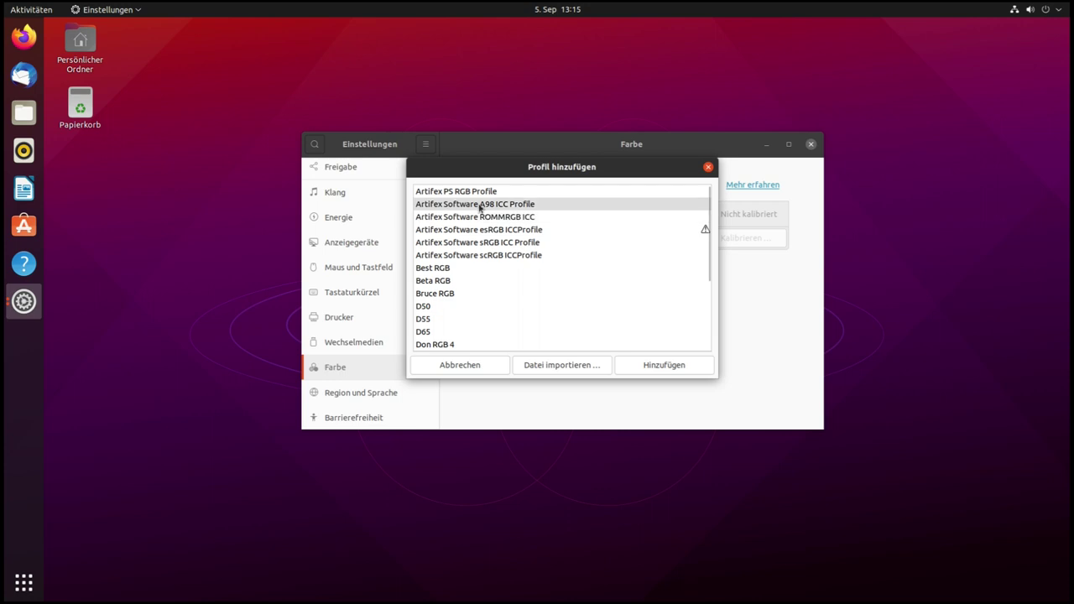
click(473, 205)
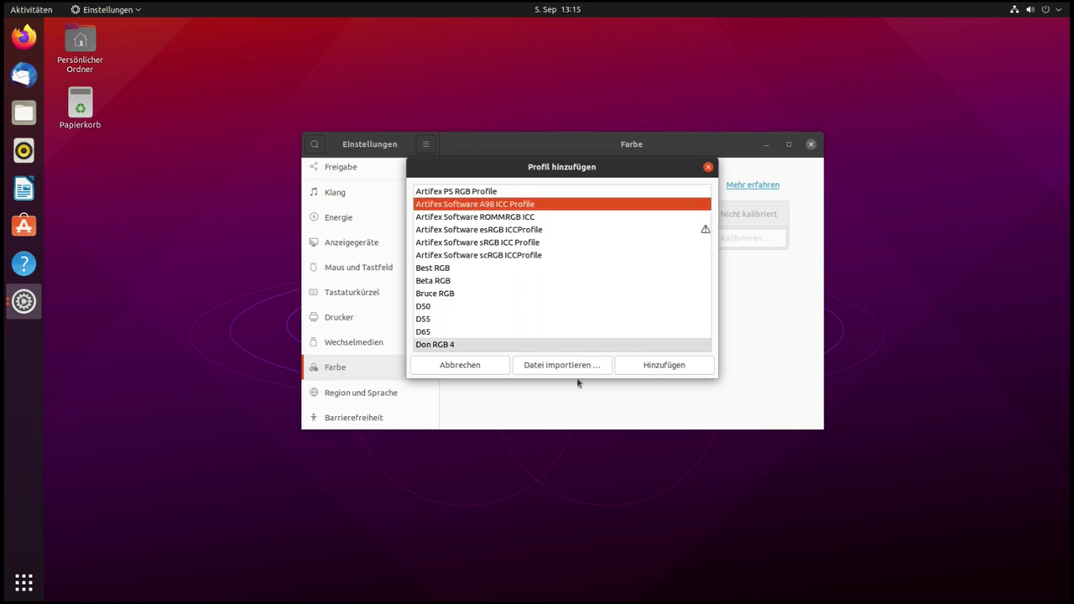
click(655, 369)
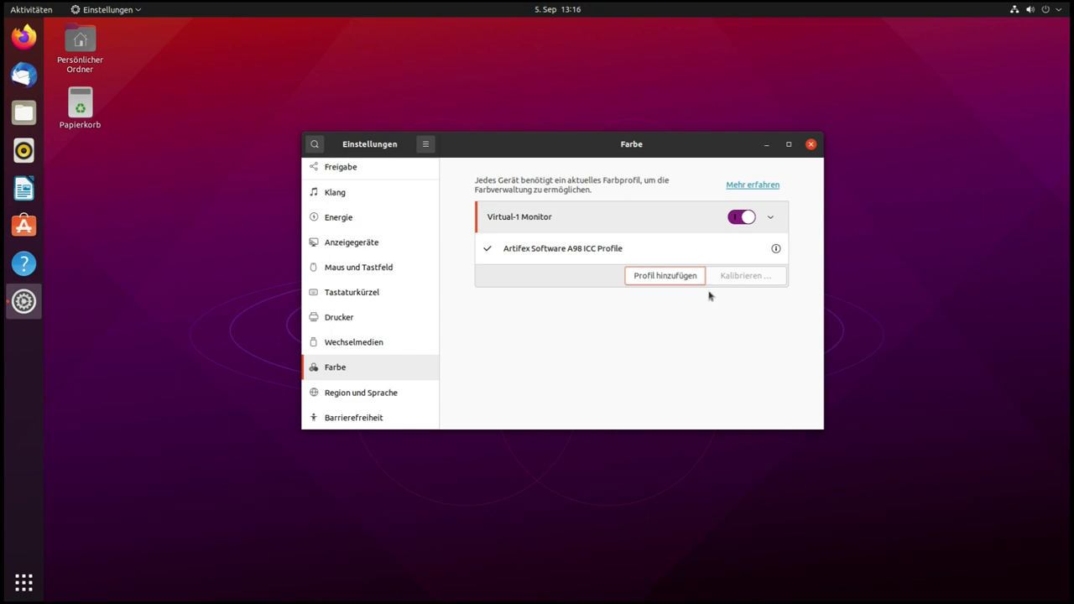
click(743, 218)
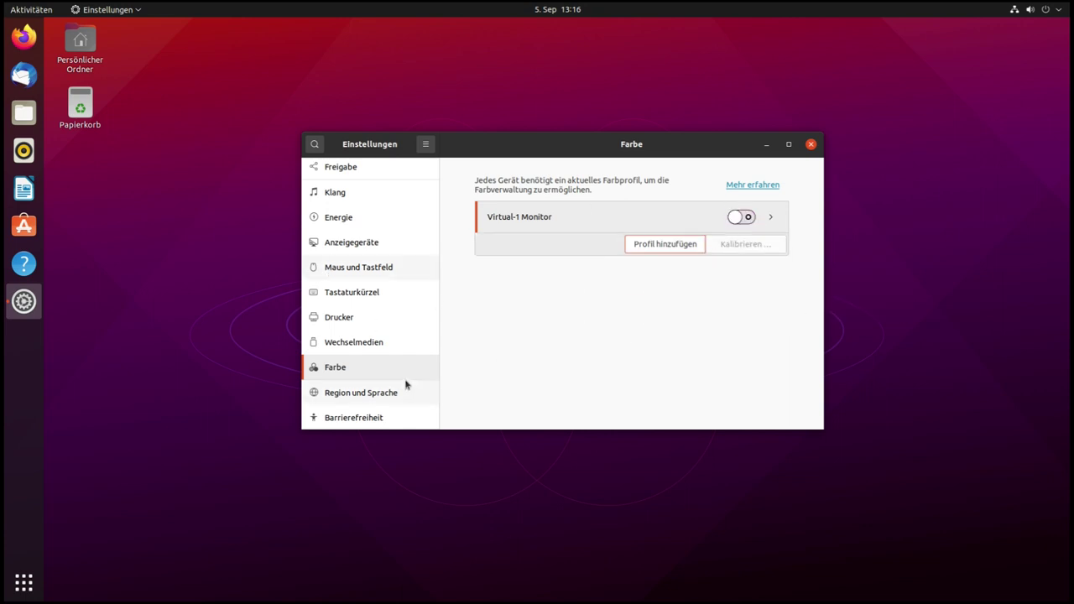
scroll(408, 386, down, 3)
Look through date and time, accessibility, users and default applications, then close Settings
click(356, 398)
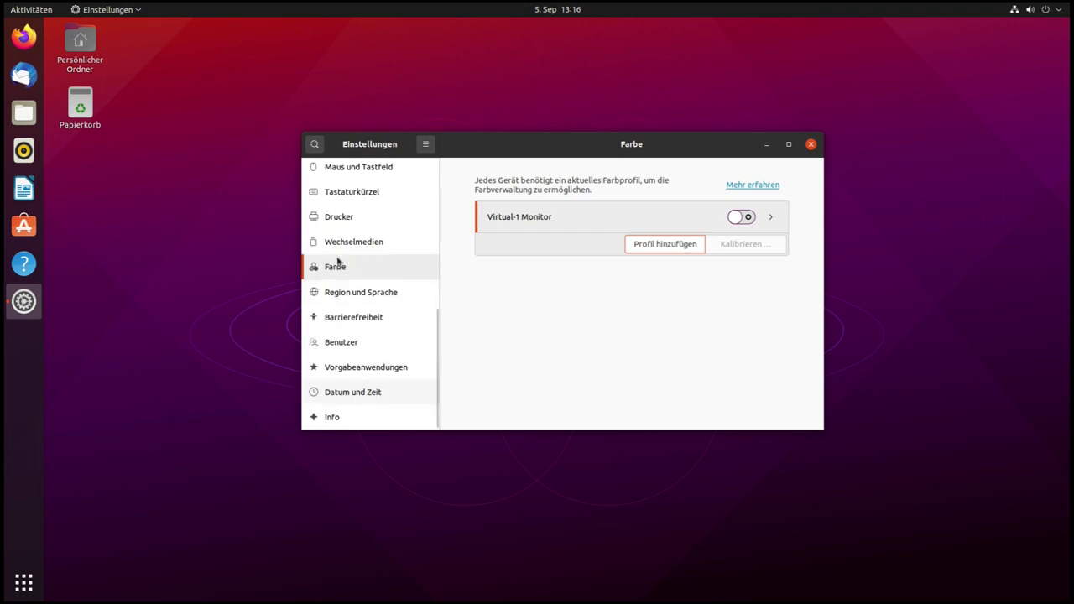
click(358, 318)
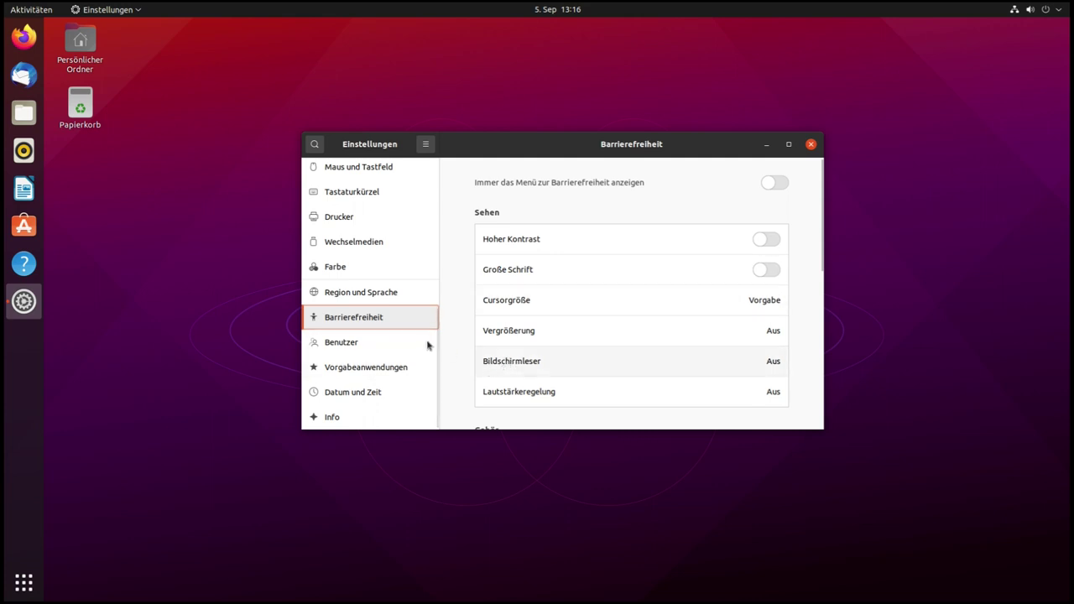
click(369, 348)
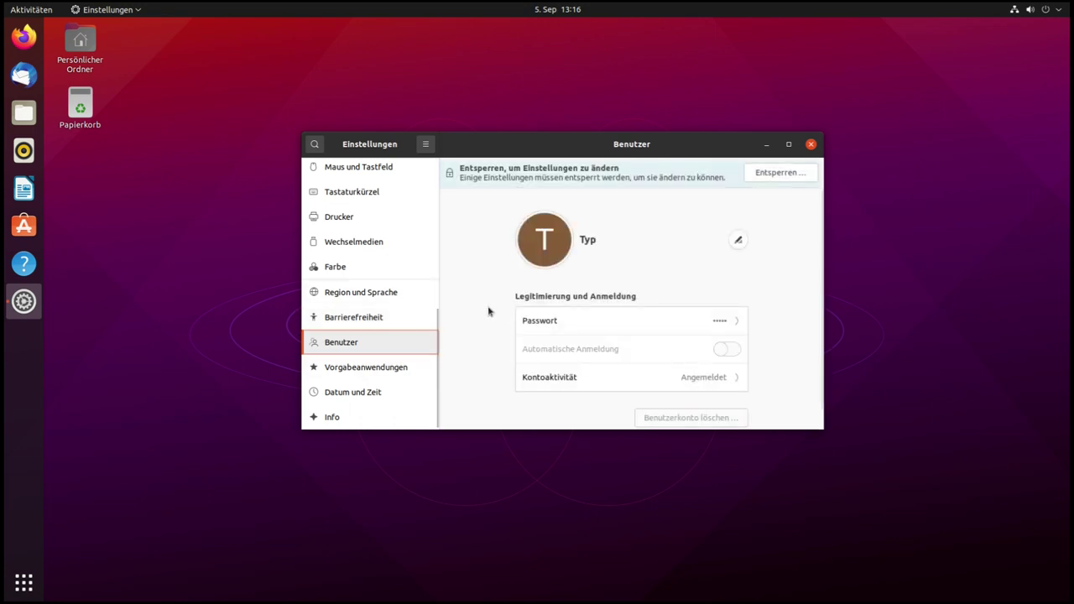
scroll(488, 312, down, 1)
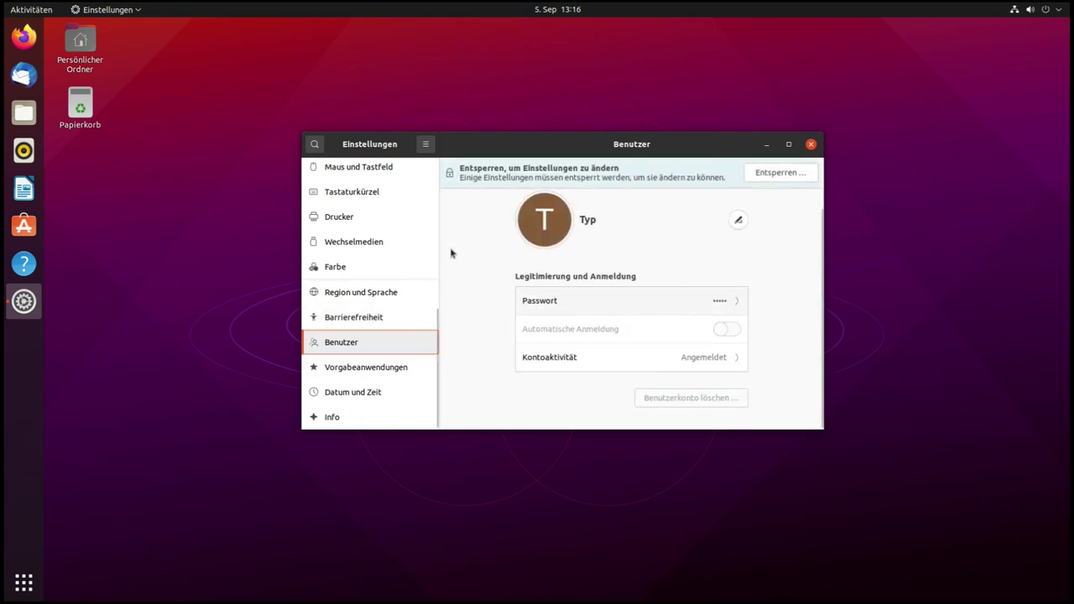
click(424, 367)
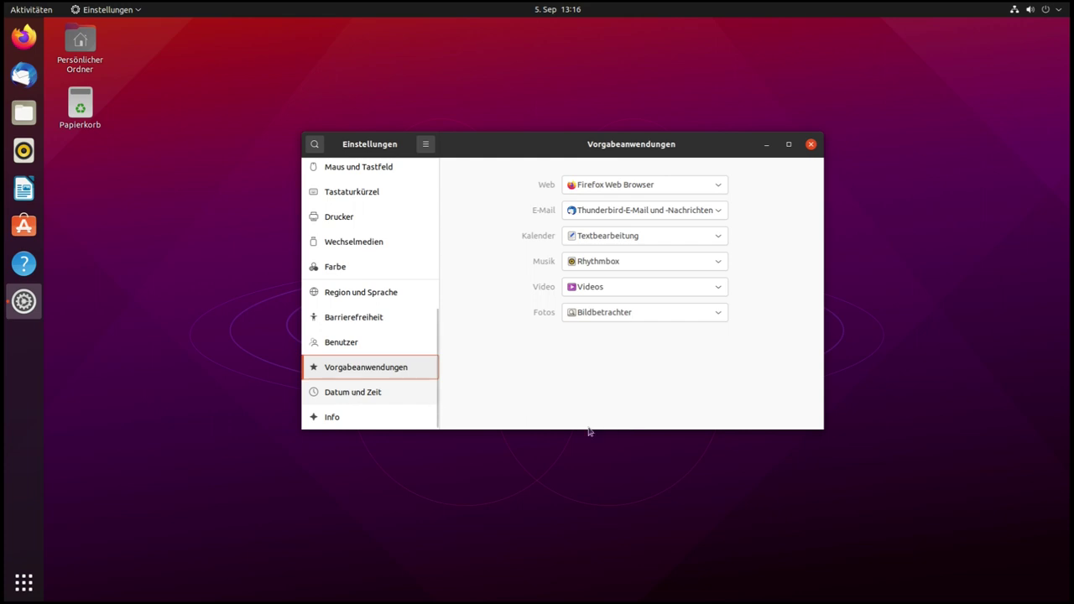
click(394, 392)
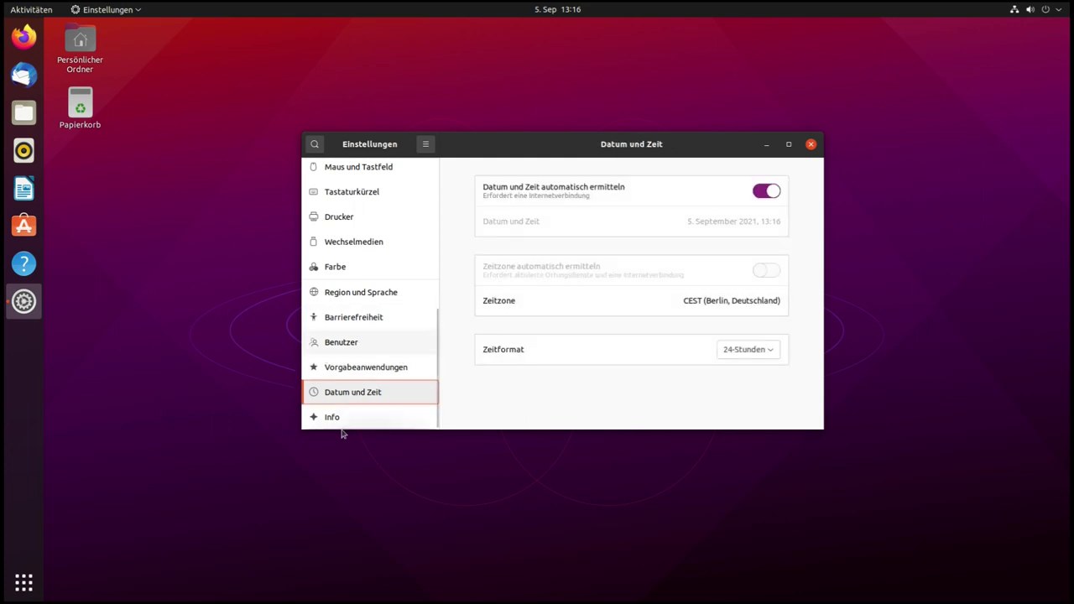
click(810, 146)
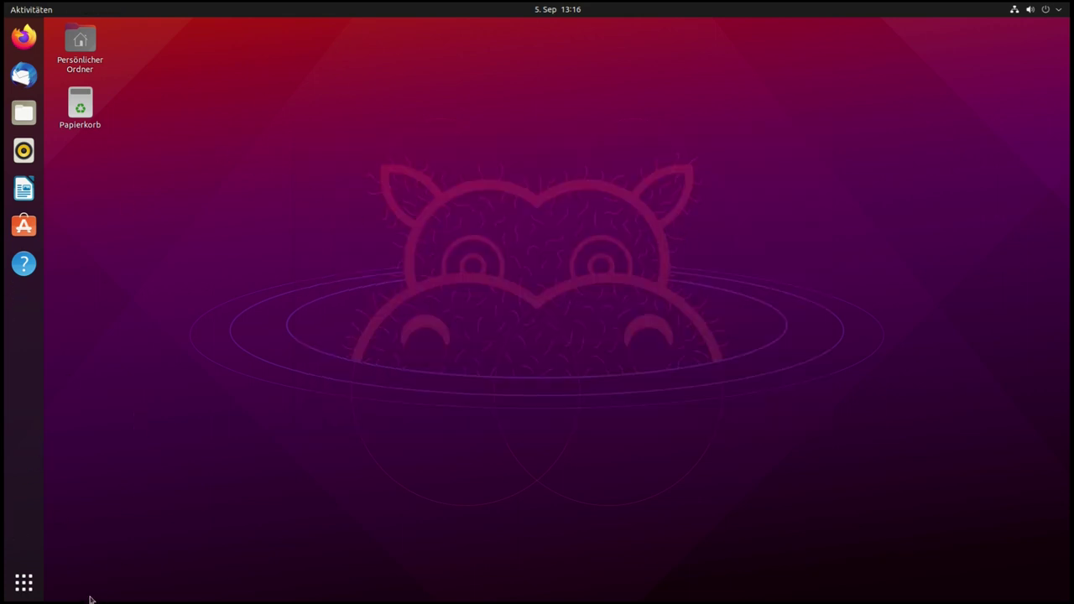
click(23, 581)
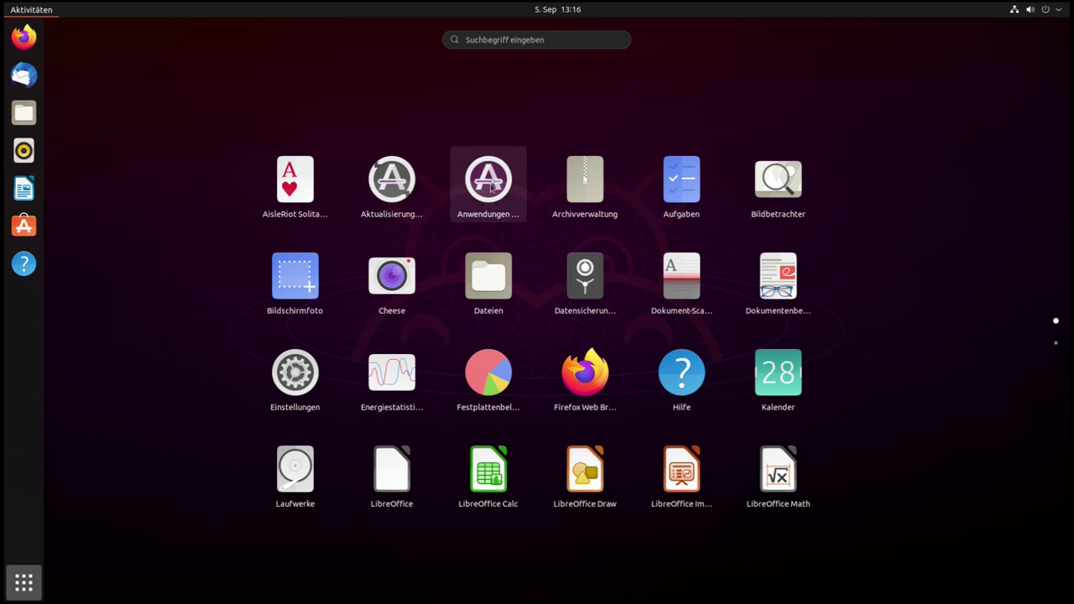
click(690, 191)
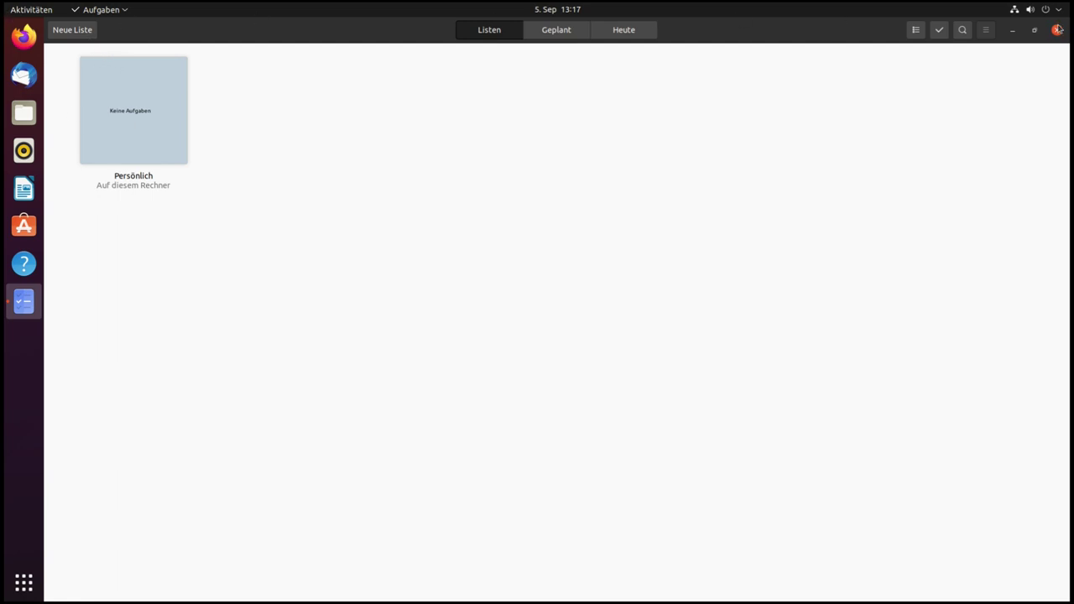
key(ctrl+q)
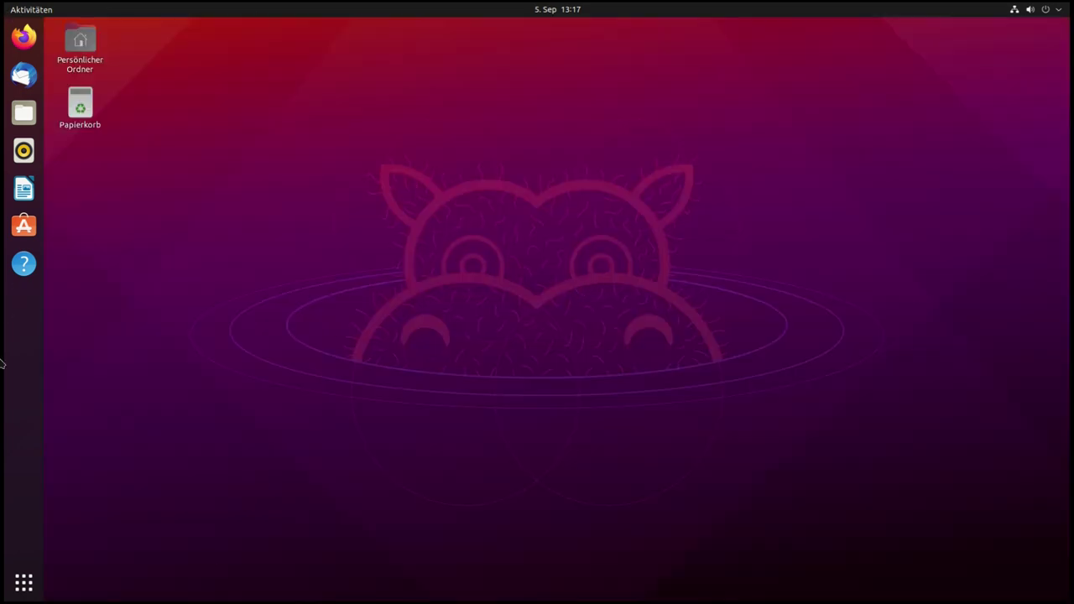
Launch Dateien from the application overview to show the home folder
click(23, 587)
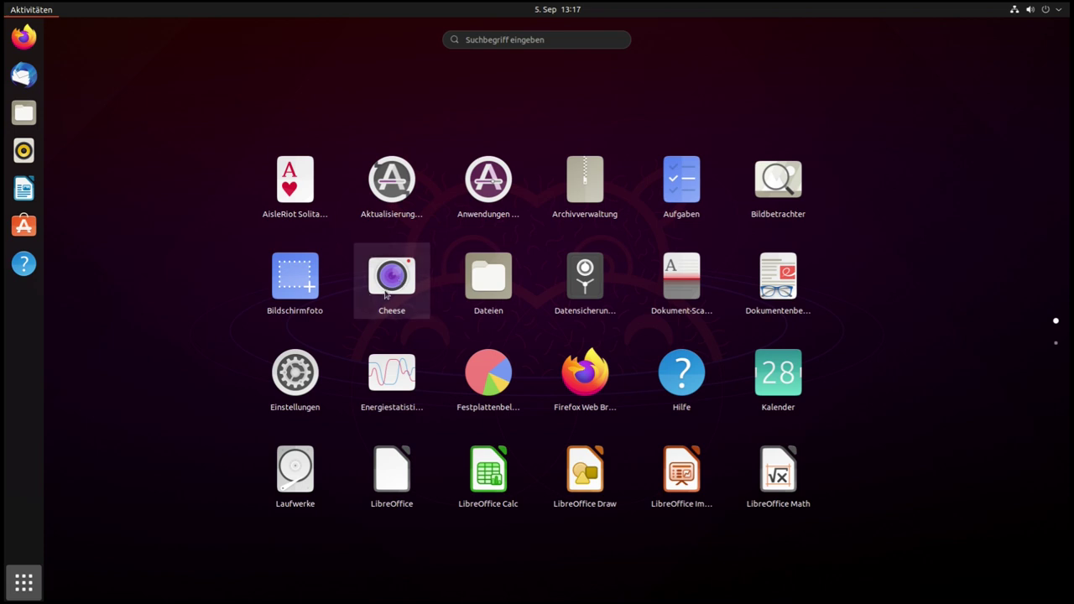
click(489, 281)
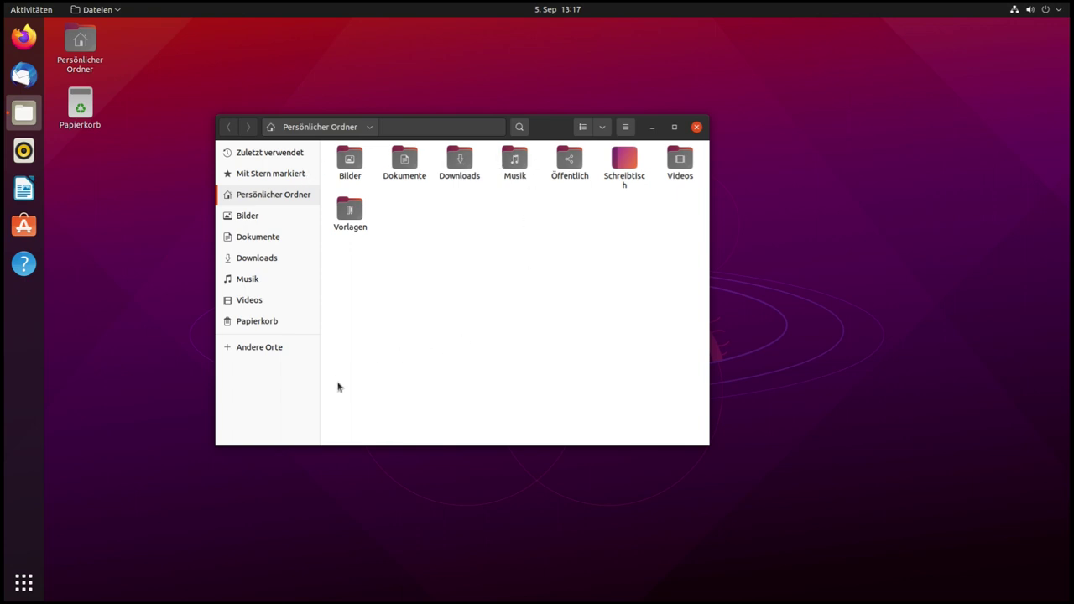
Browse Andere Orte, GARUDA-HPPAV580 and the Rechner root, then close Files and show applications
click(229, 349)
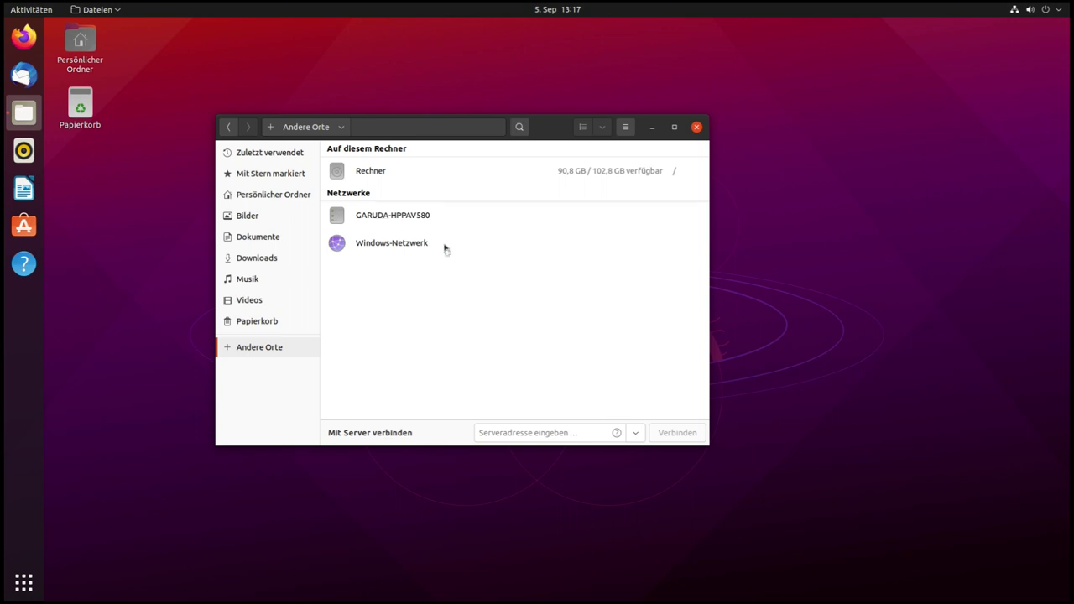
click(396, 219)
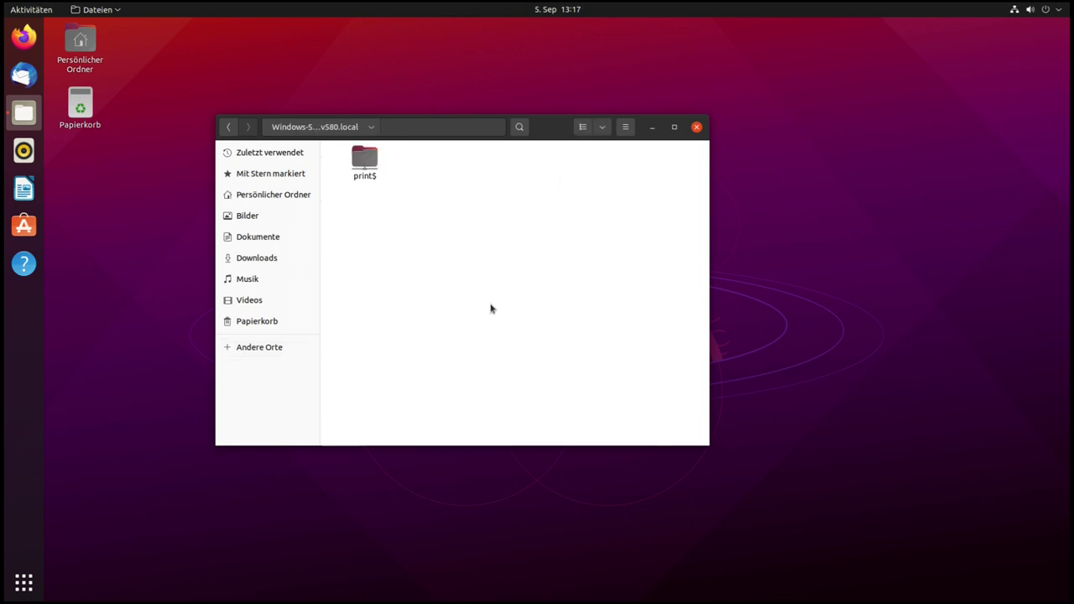
click(230, 128)
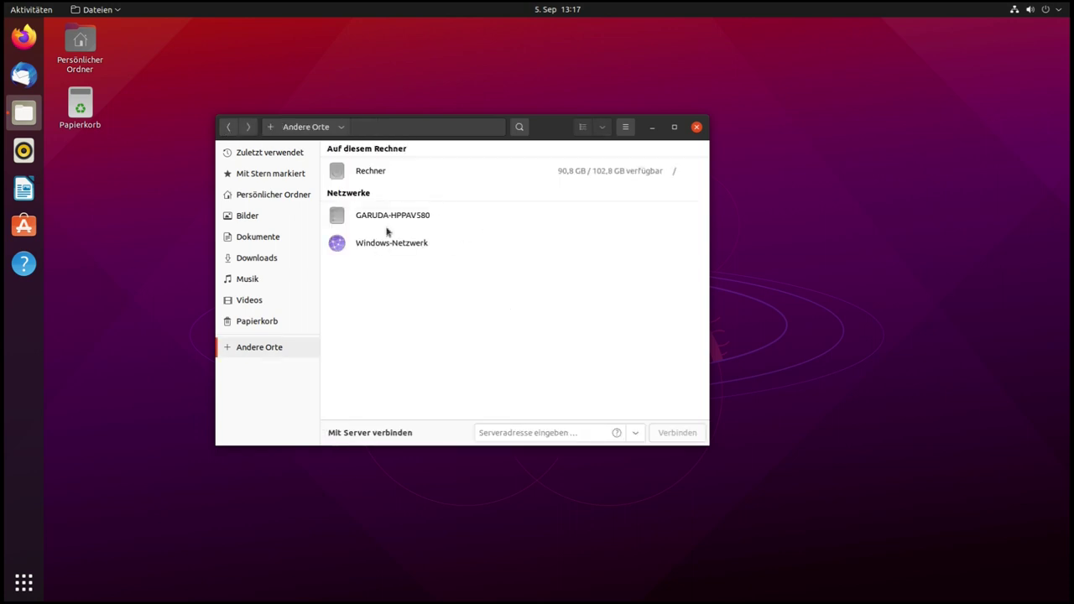
click(371, 172)
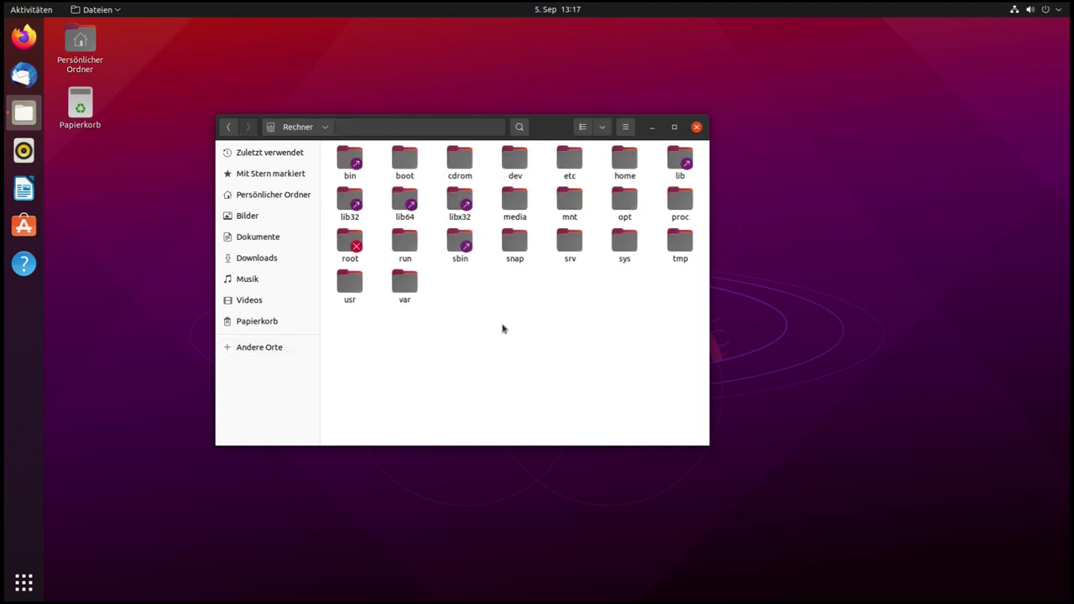
click(697, 127)
click(24, 582)
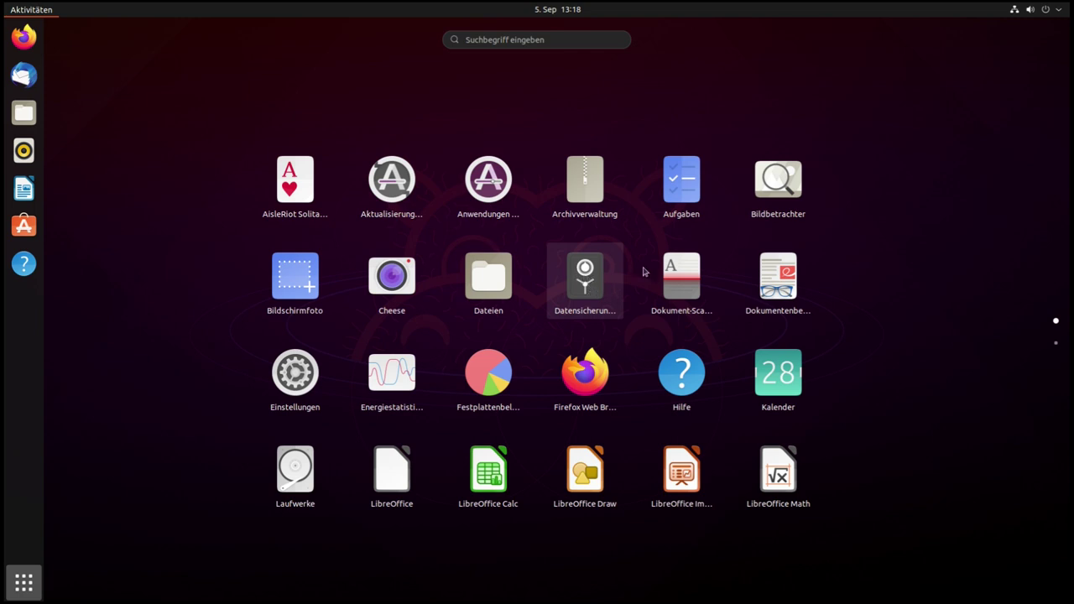
click(704, 298)
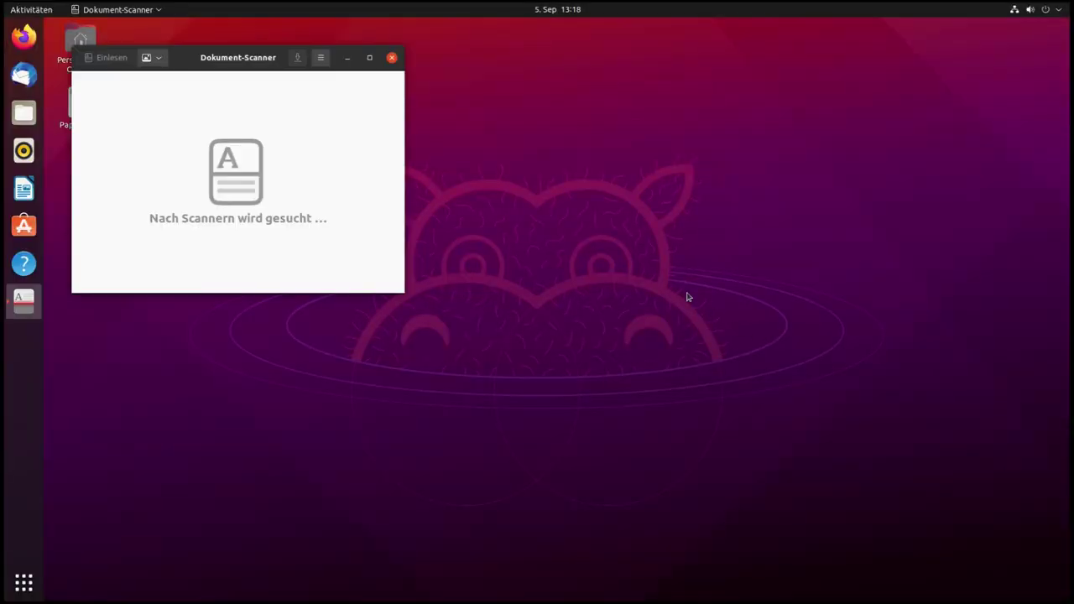
drag(213, 57, 406, 112)
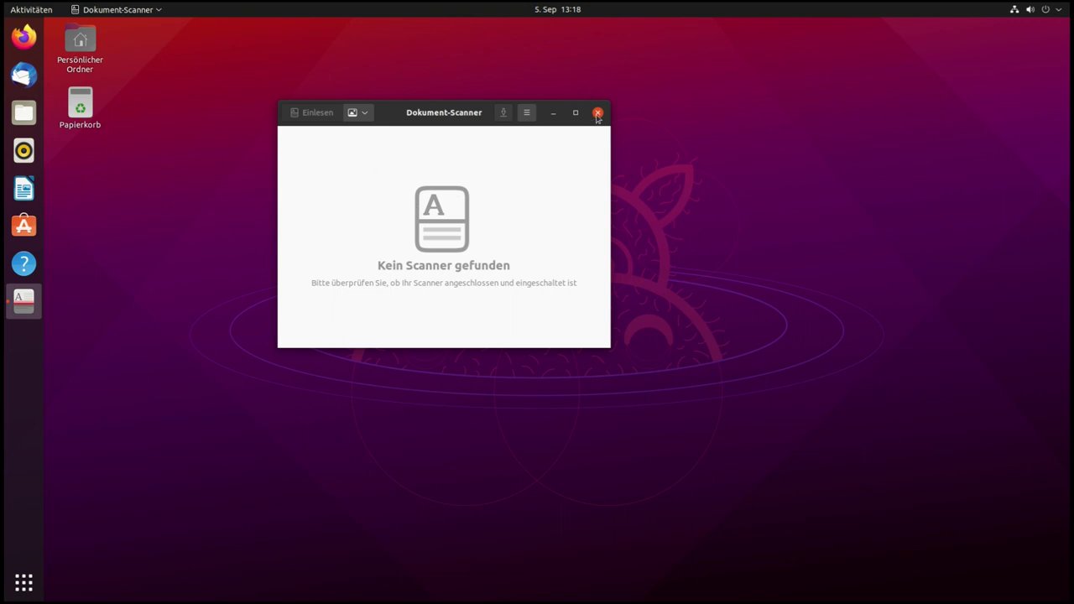
key(ctrl+q)
click(23, 583)
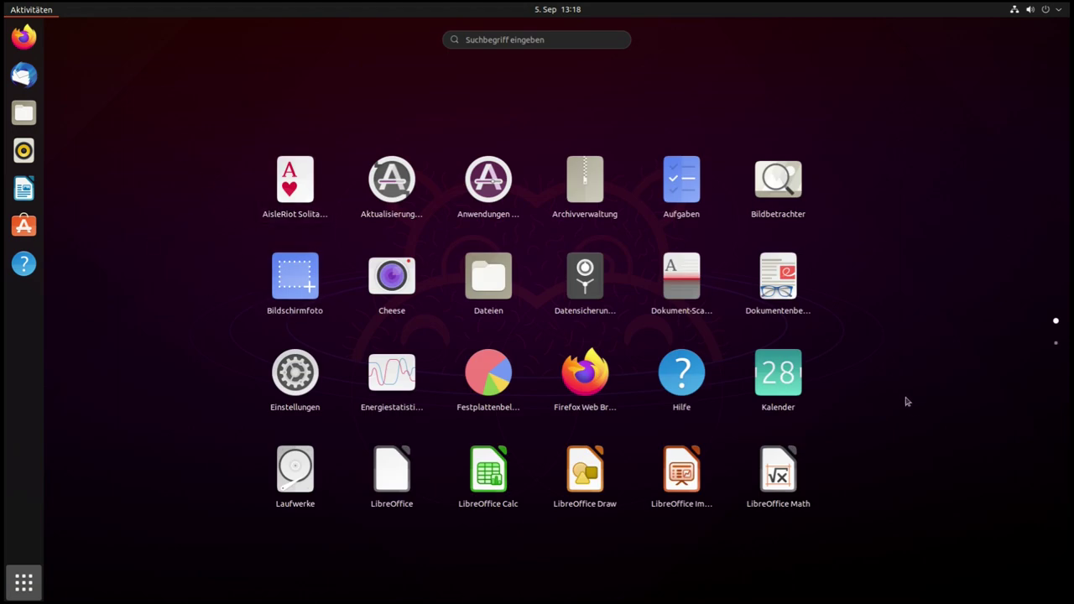
scroll(870, 374, down, 1)
scroll(870, 374, up, 1)
click(587, 384)
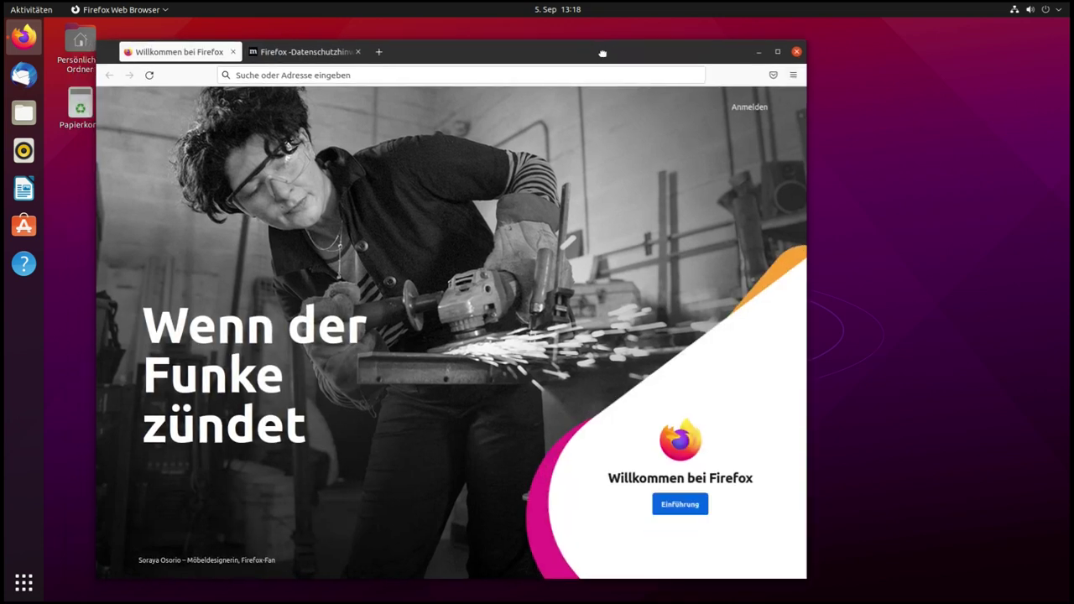
drag(602, 53, 603, 52)
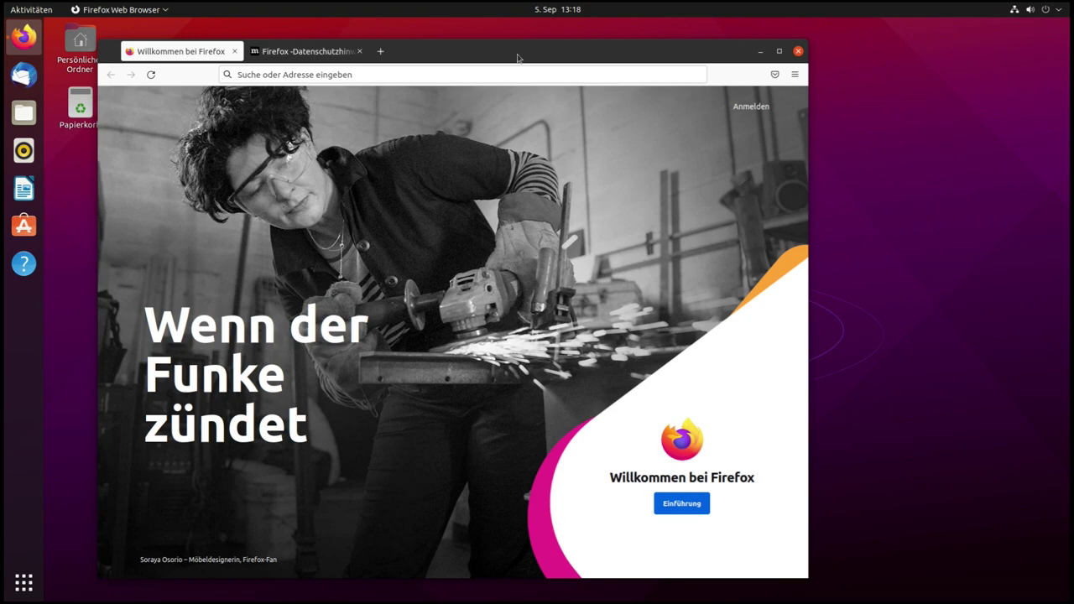
click(799, 52)
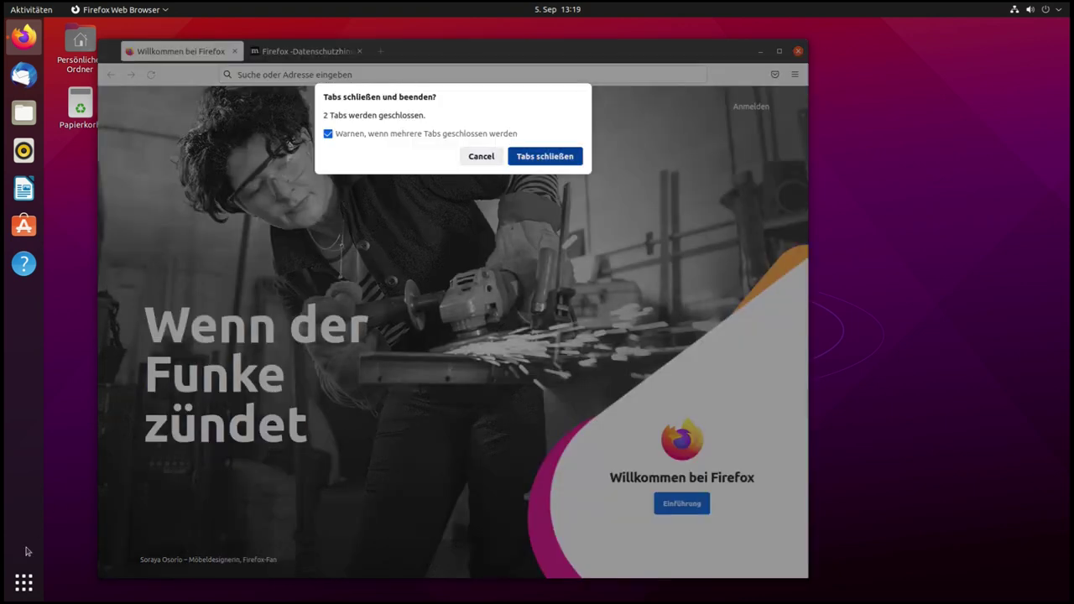
key(Return)
click(24, 582)
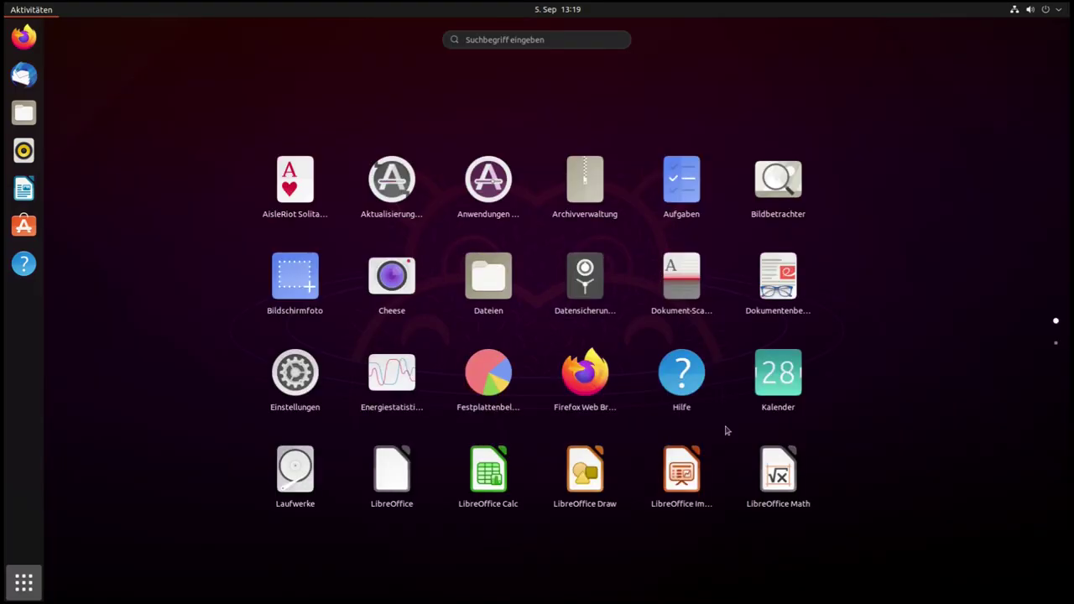
click(292, 470)
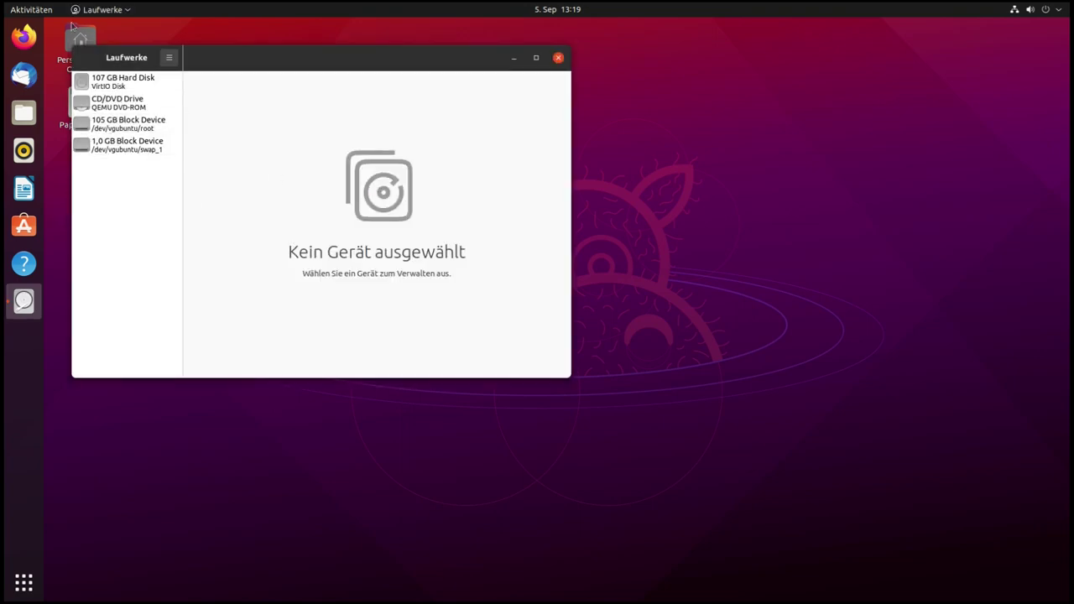
click(559, 58)
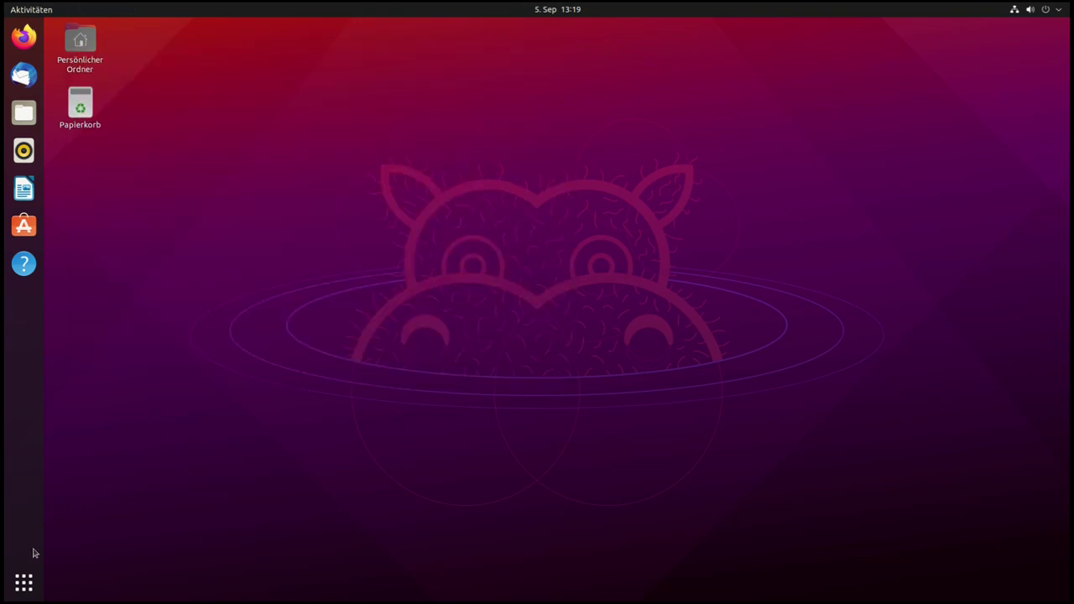
click(23, 583)
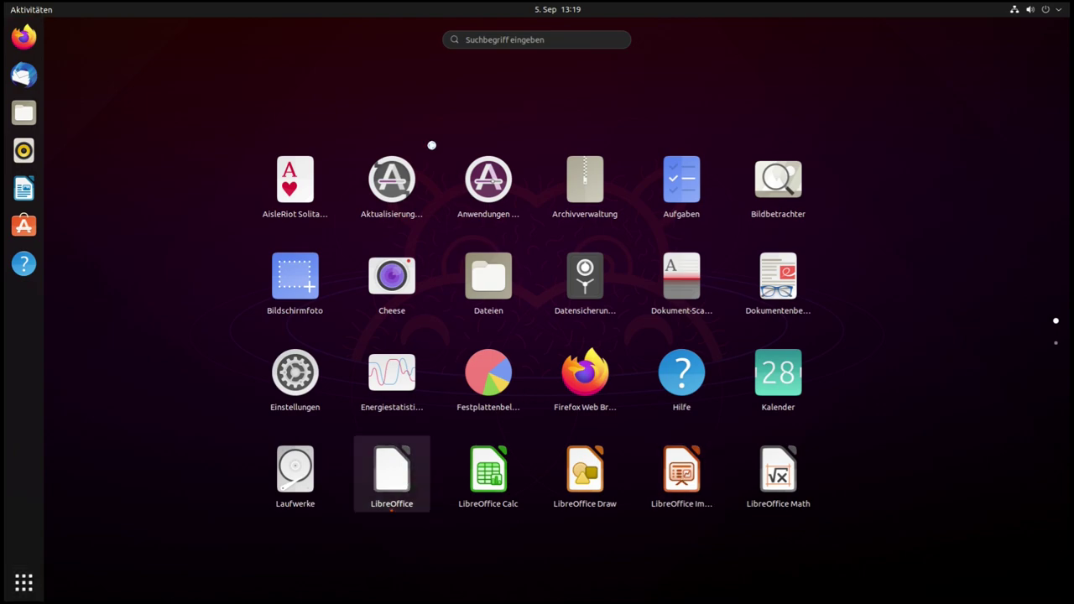
Launch LibreOffice, confirm version 7.1.5.2 under Hilfe > Über LibreOffice, and start a new Writer document
click(414, 463)
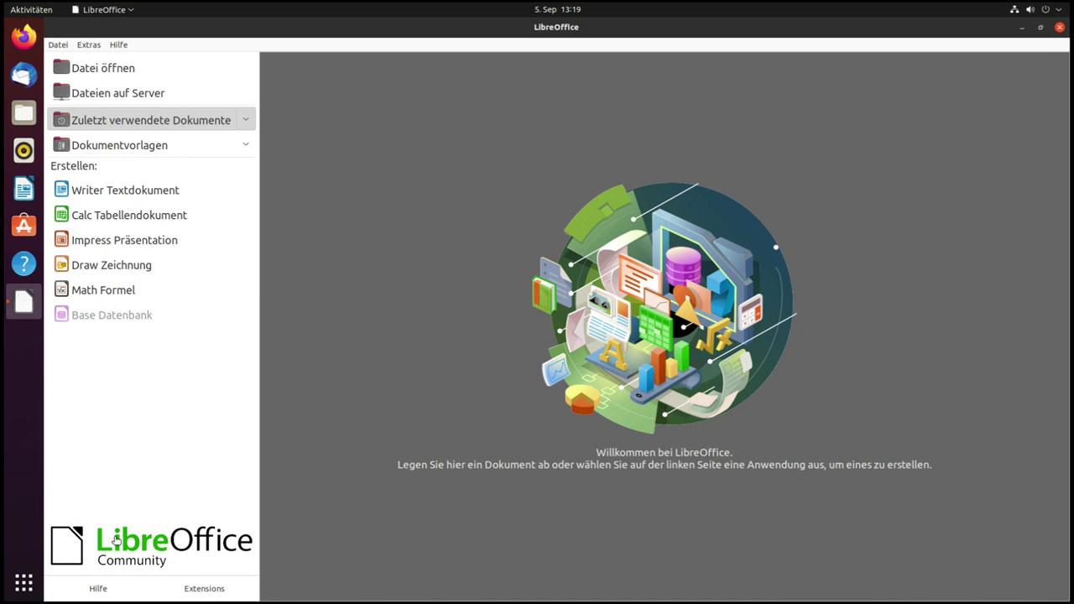
click(117, 43)
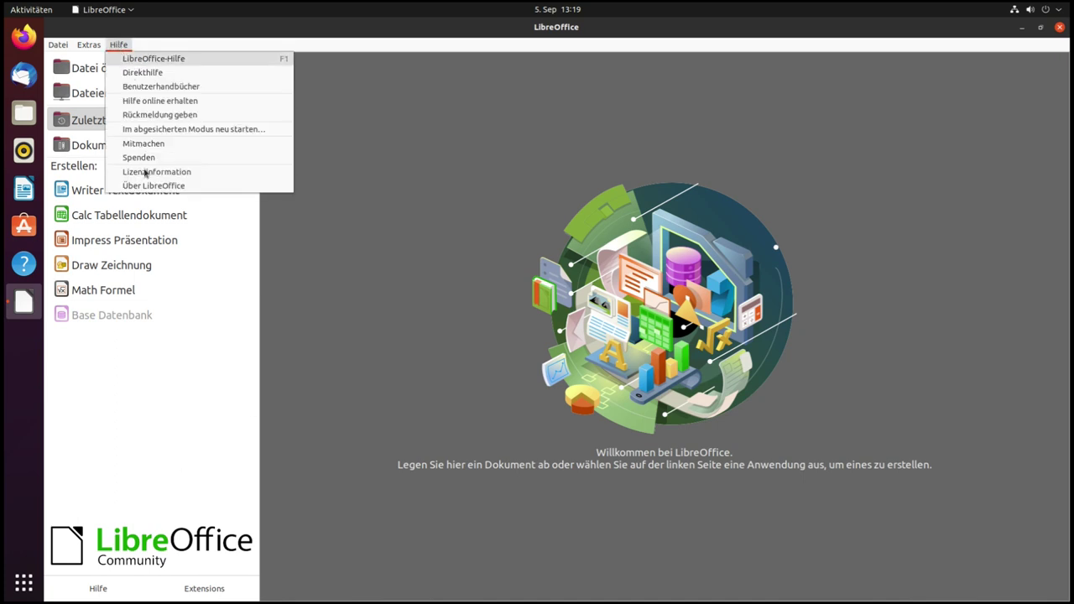
click(149, 185)
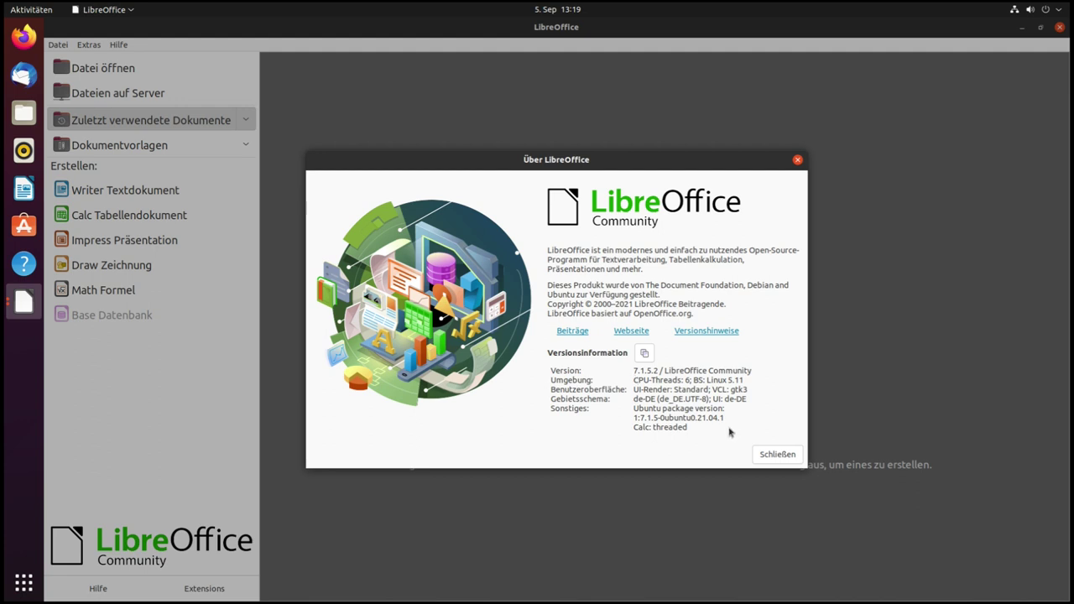
key(Escape)
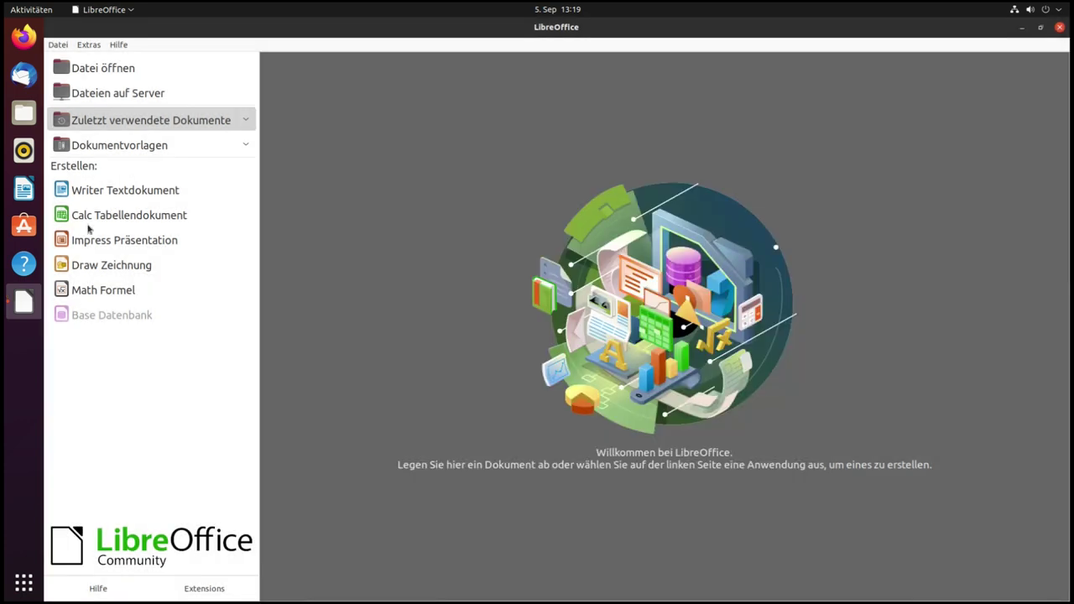
click(107, 198)
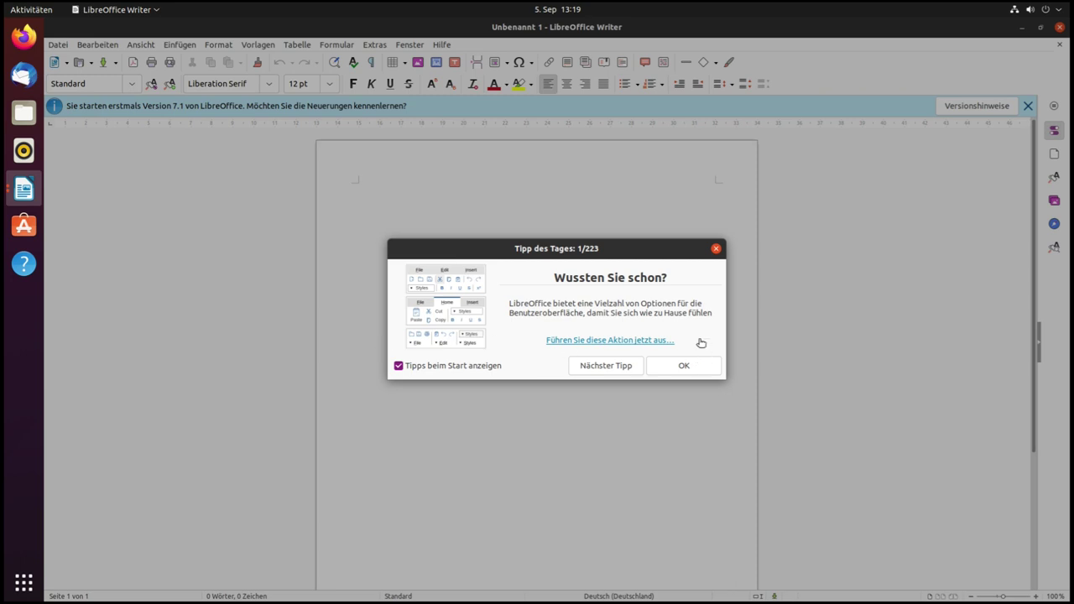
Dismiss the Tipp des Tages, leave the Ansicht menu unchanged, and close the empty Writer document
click(716, 248)
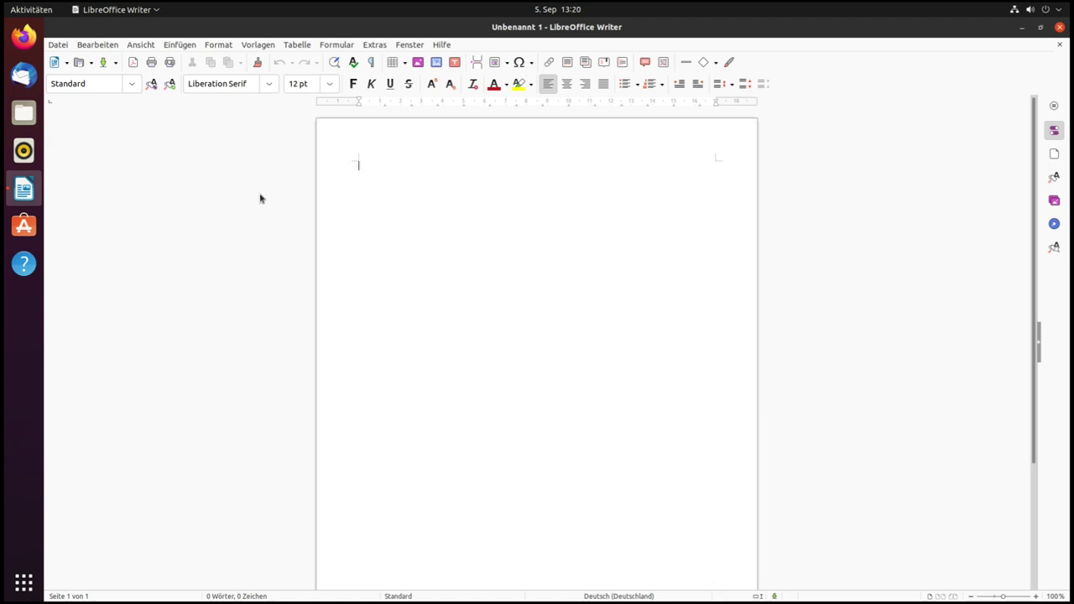
click(140, 44)
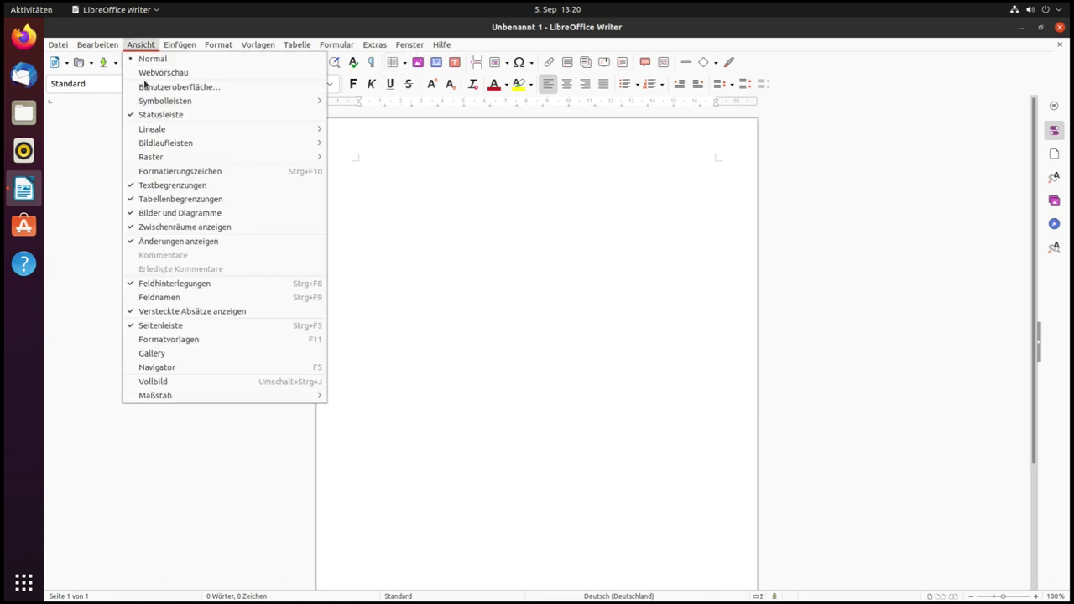
click(110, 173)
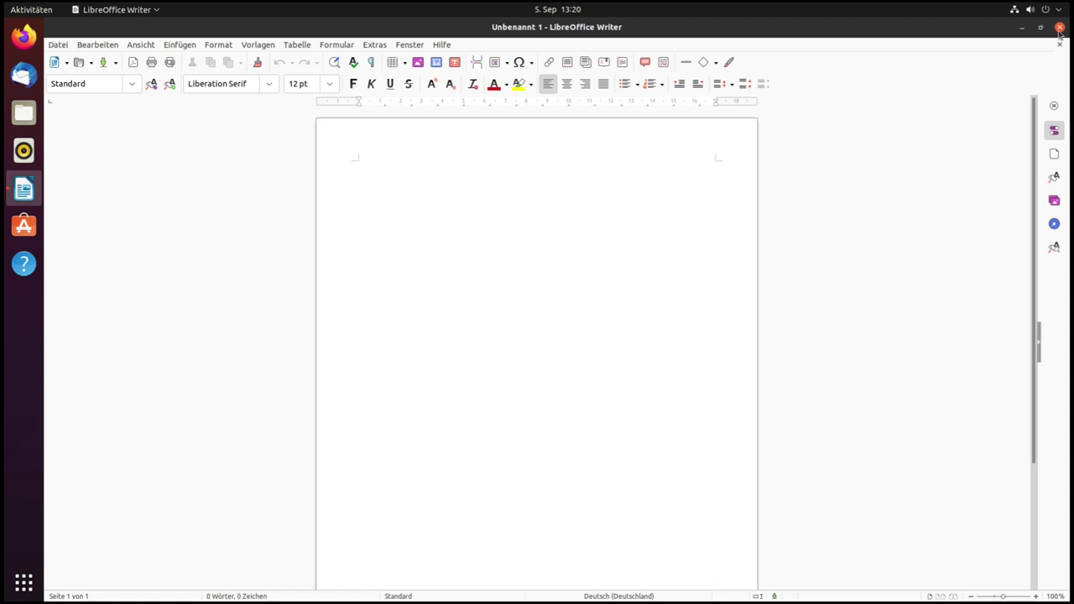
click(1059, 31)
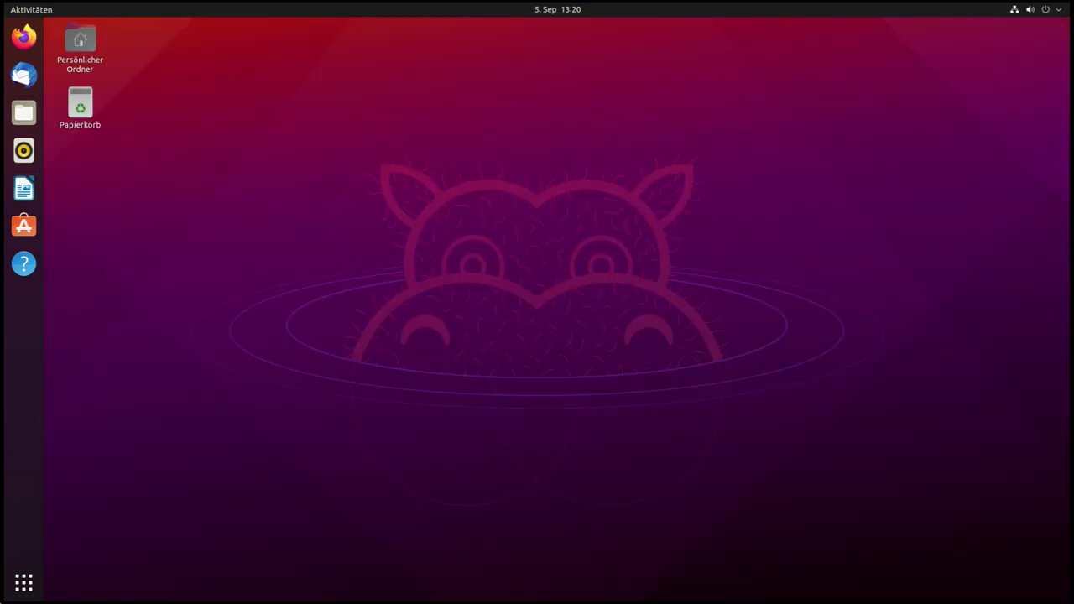
Open Livepatch from the app grid, see it is unavailable for this release, and close Anwendungen & Aktualisierungen
click(32, 584)
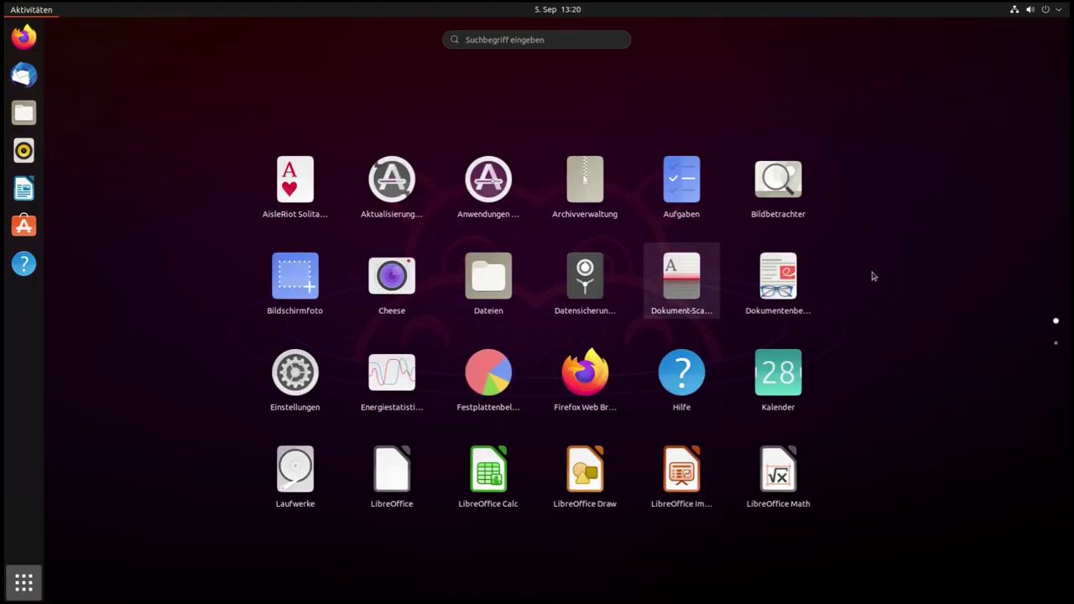
scroll(669, 382, down, 1)
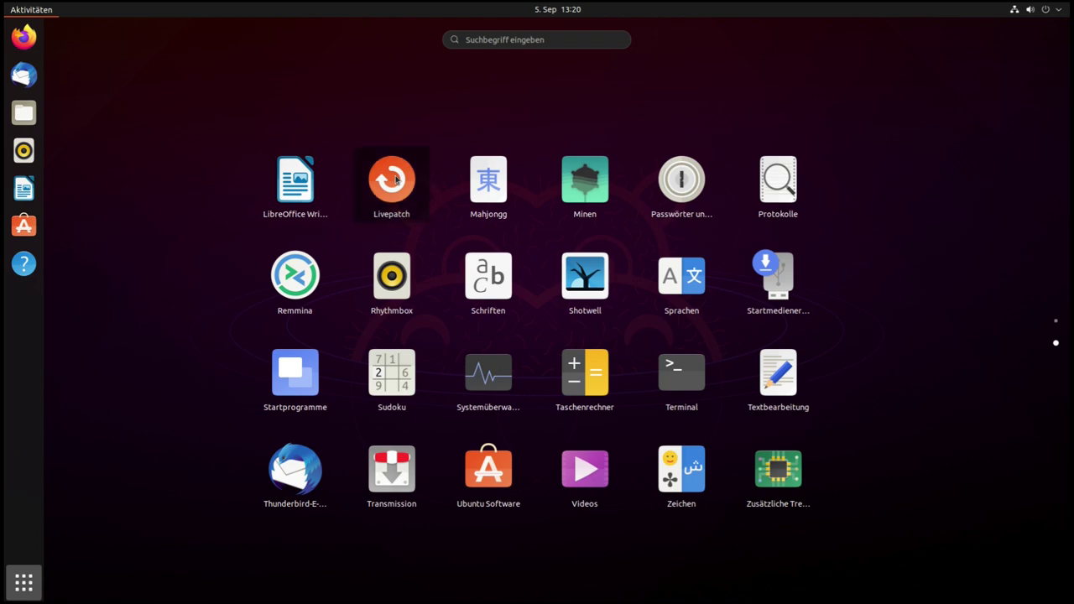
click(392, 180)
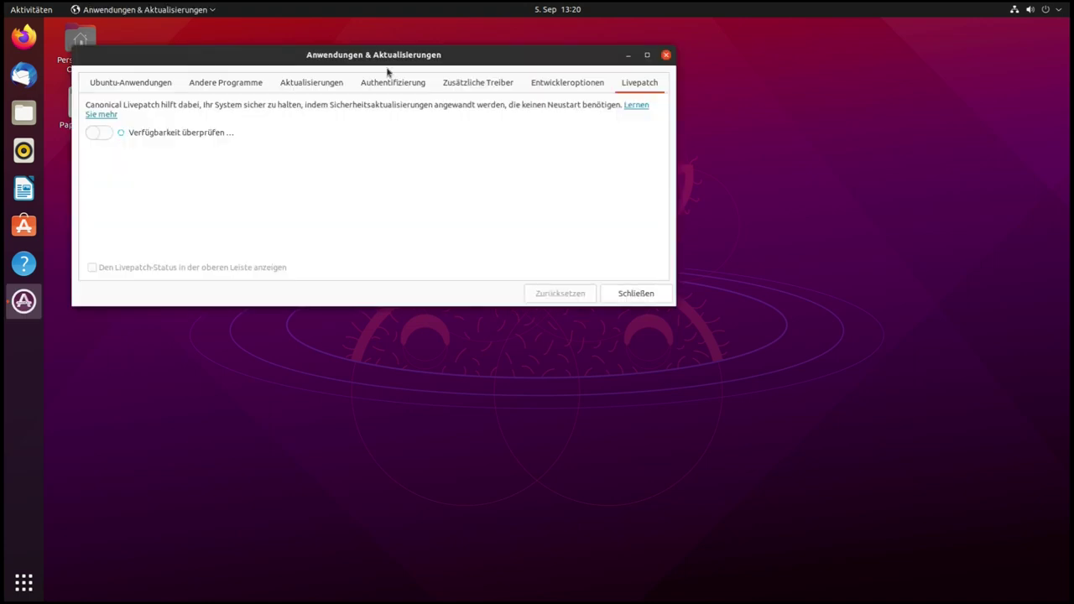
drag(404, 69, 437, 82)
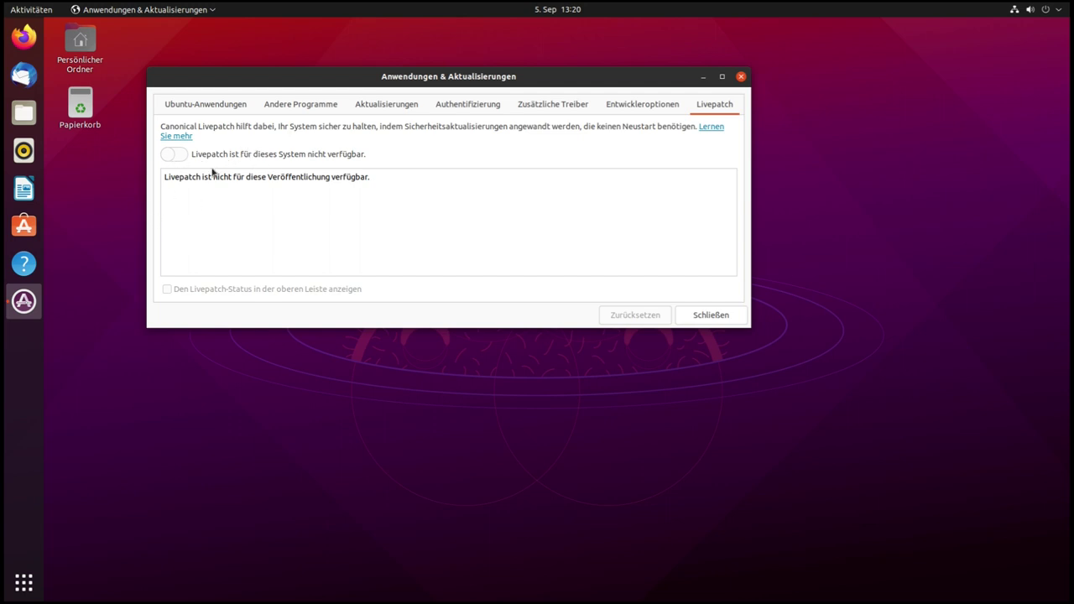
click(741, 76)
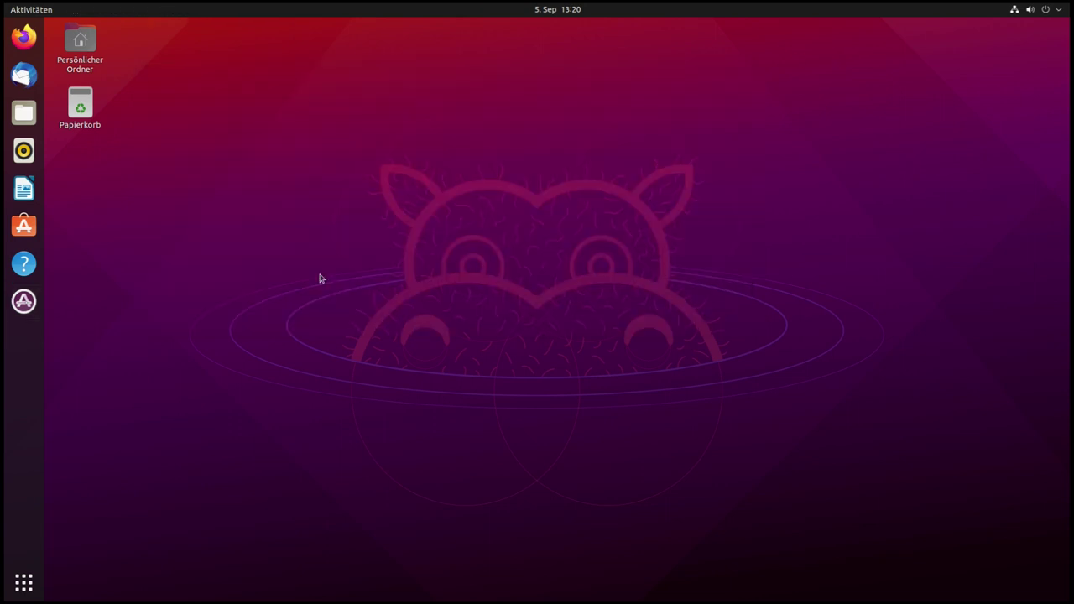
click(29, 585)
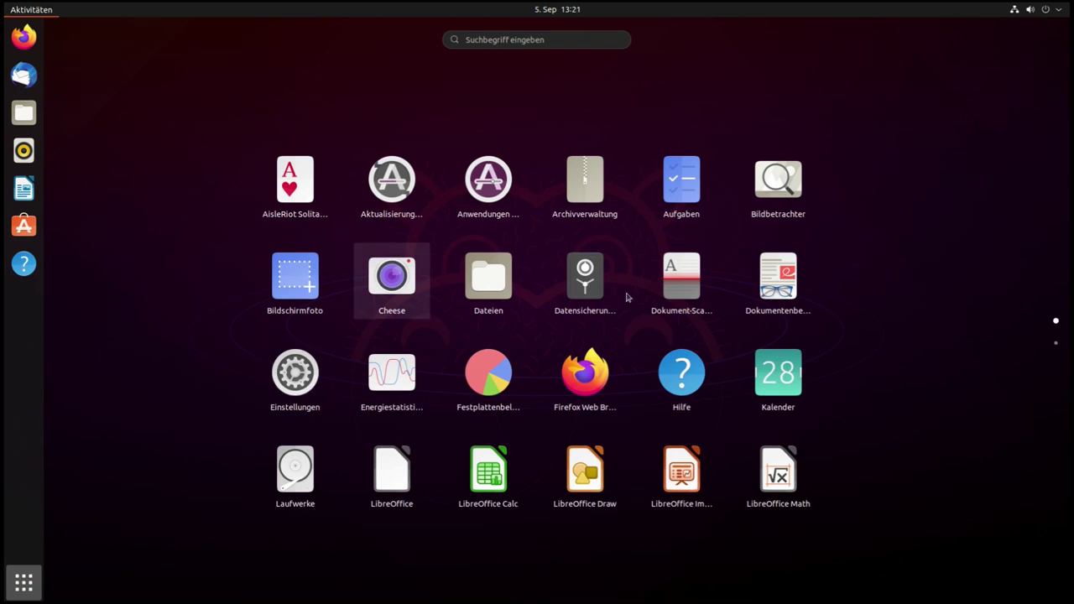
scroll(626, 298, down, 1)
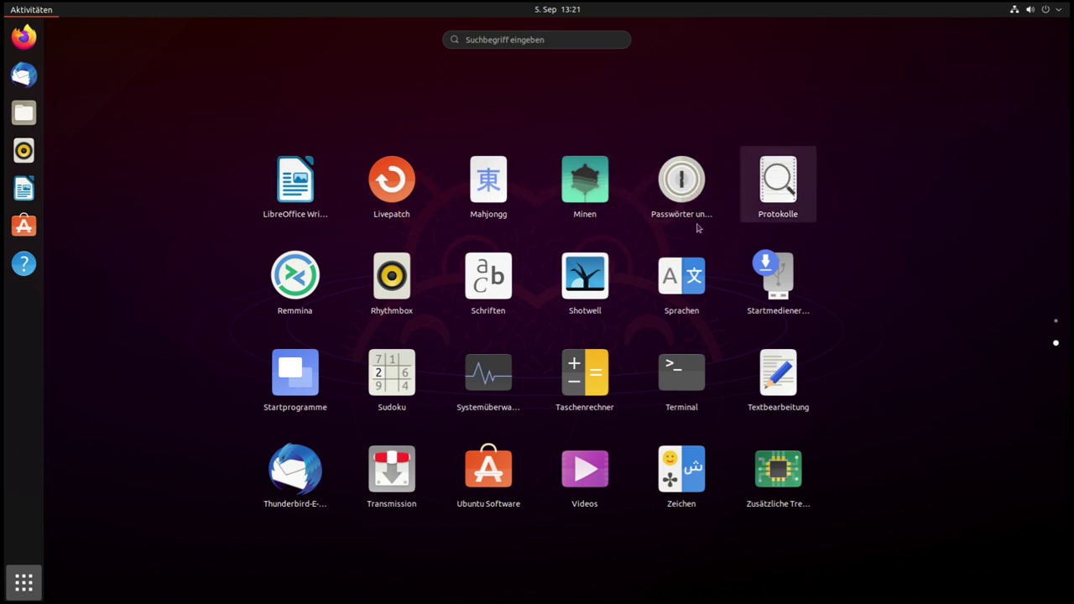
click(302, 277)
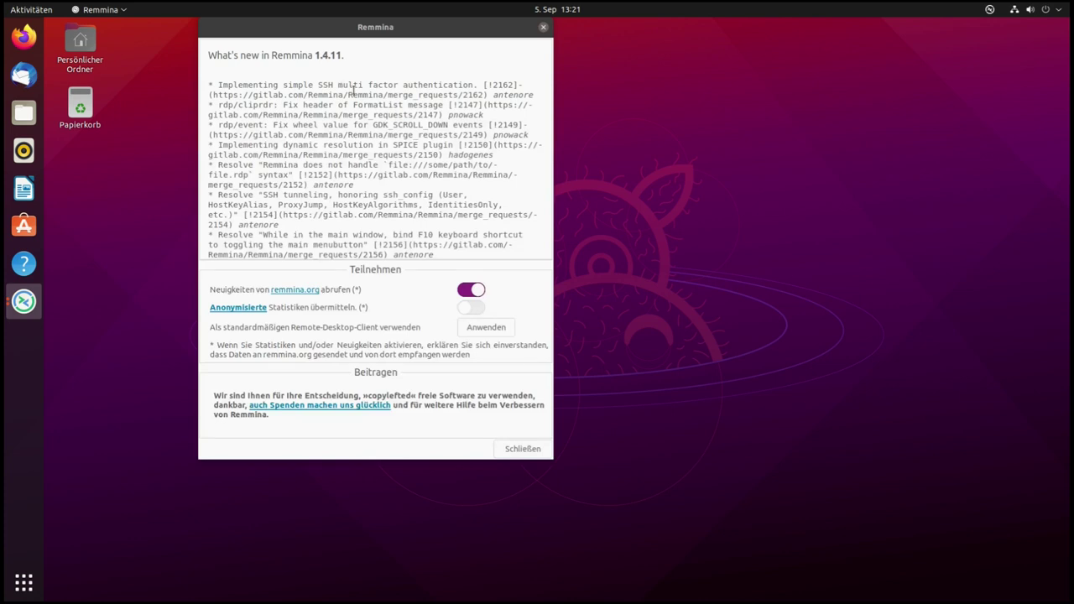
click(543, 29)
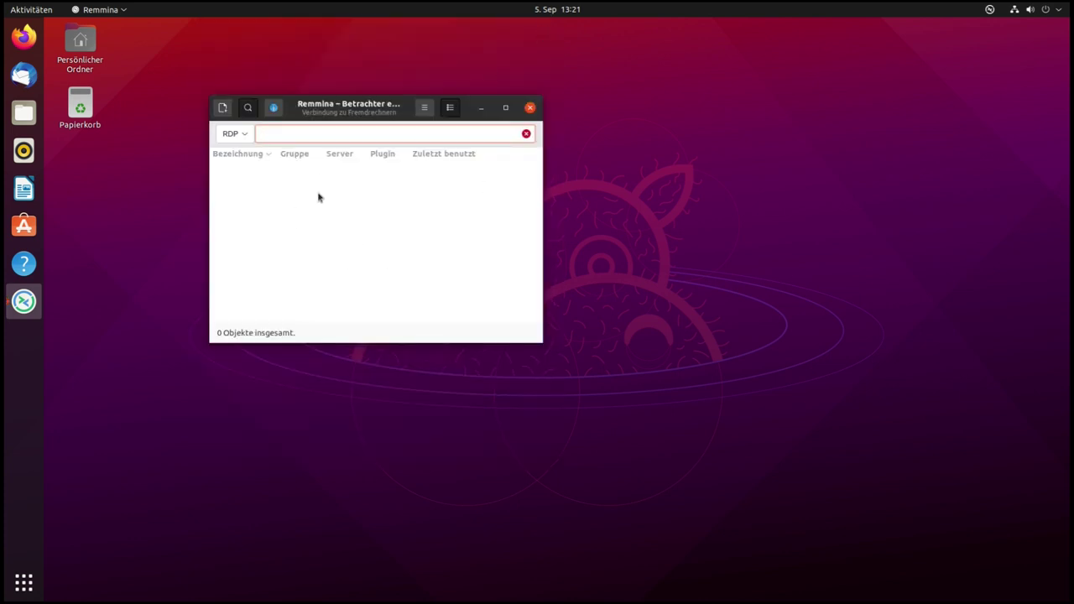
click(530, 107)
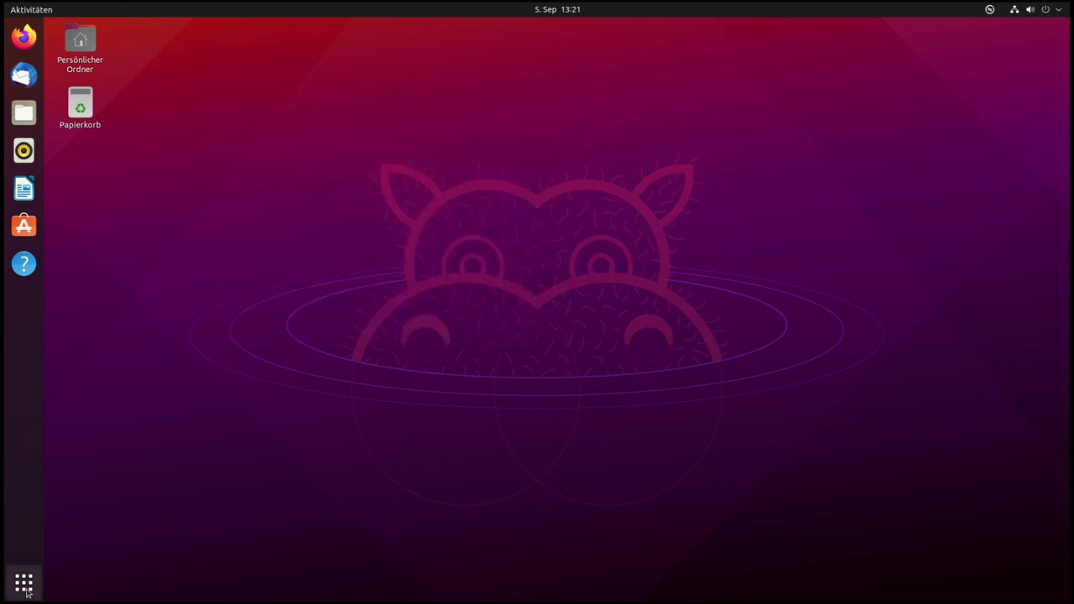
click(24, 589)
Scroll the app grid to its second page, showing Terminal and Textbearbeitung
scroll(429, 341, down, 1)
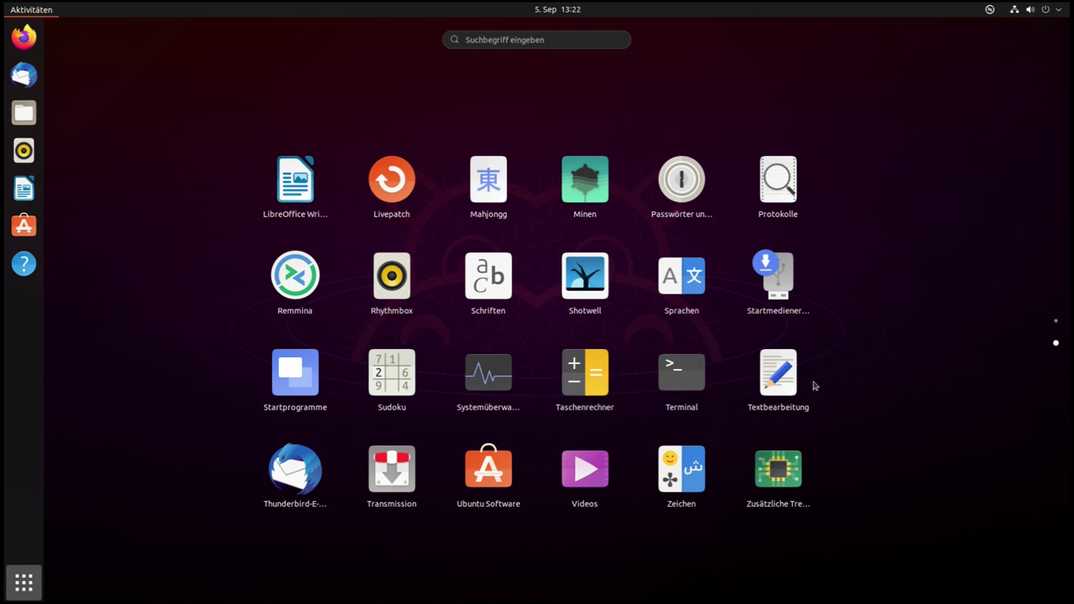
Open Textbearbeitung, view its About dialog showing version 3.38.1, close the editor, and return to Activities
click(782, 379)
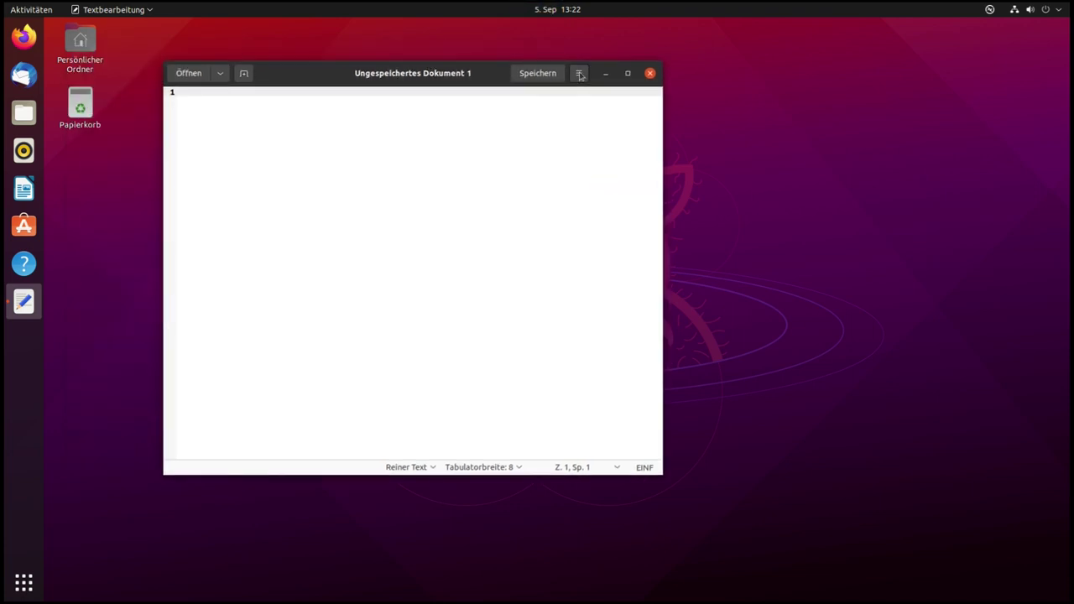
click(580, 74)
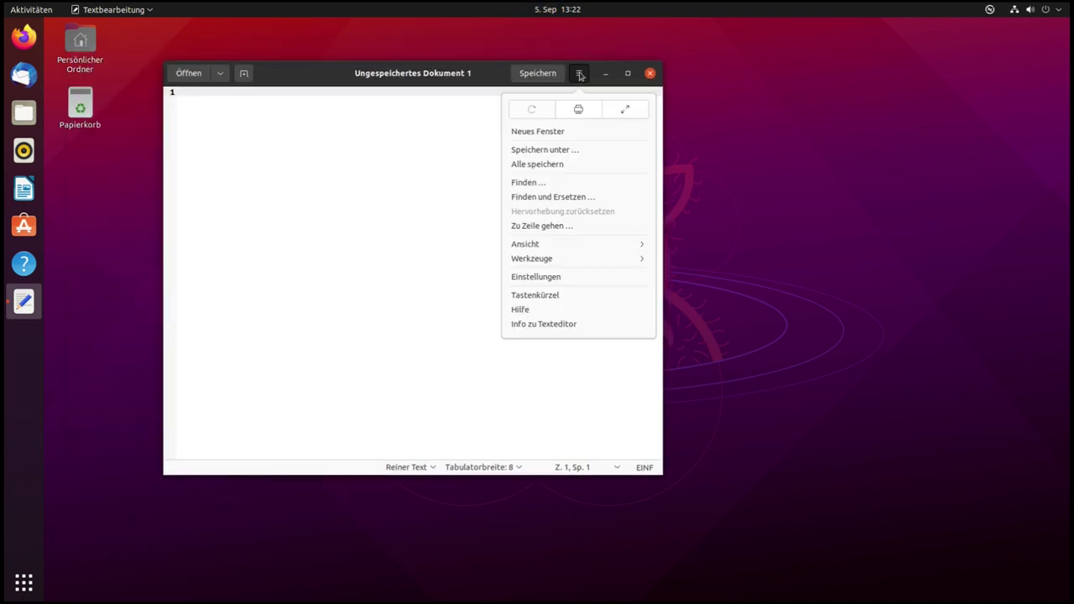
click(517, 324)
drag(432, 268, 407, 272)
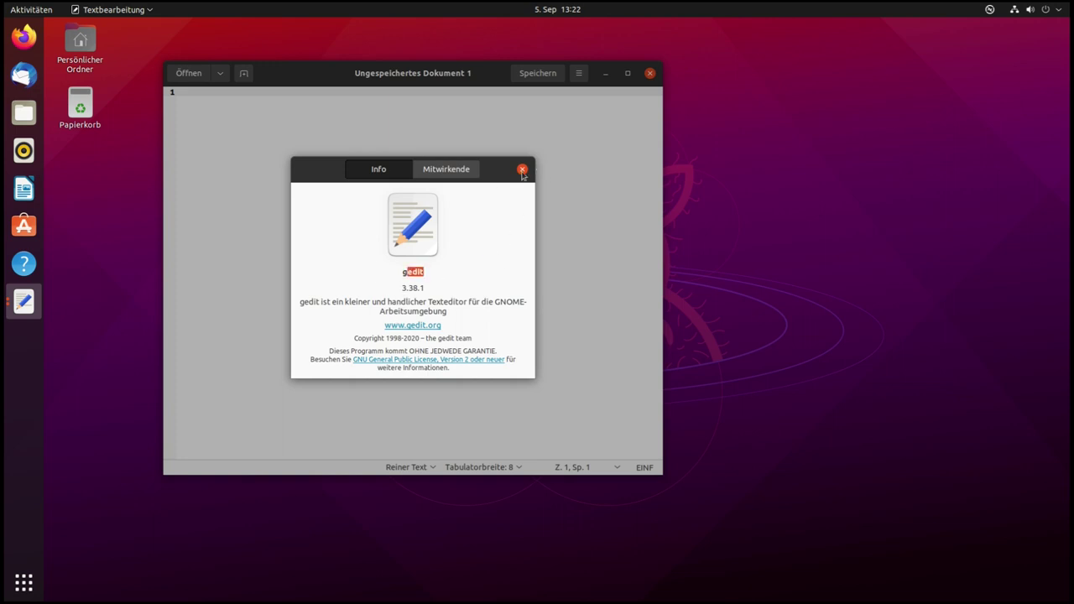
key(Escape)
click(650, 73)
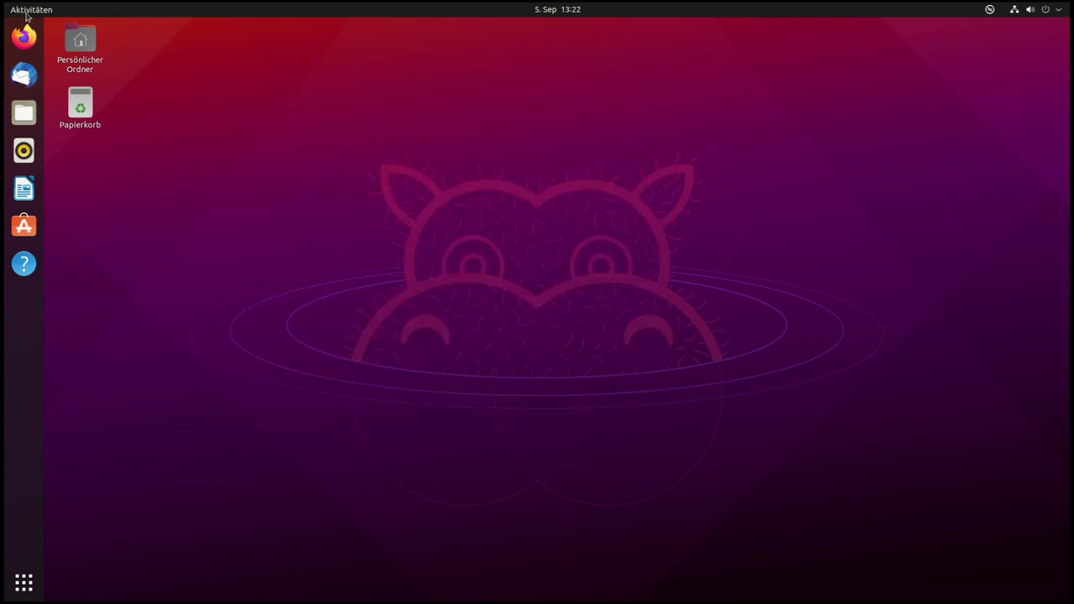
key(super)
Show the app grid, scroll to page two, and launch Ubuntu Software
click(24, 582)
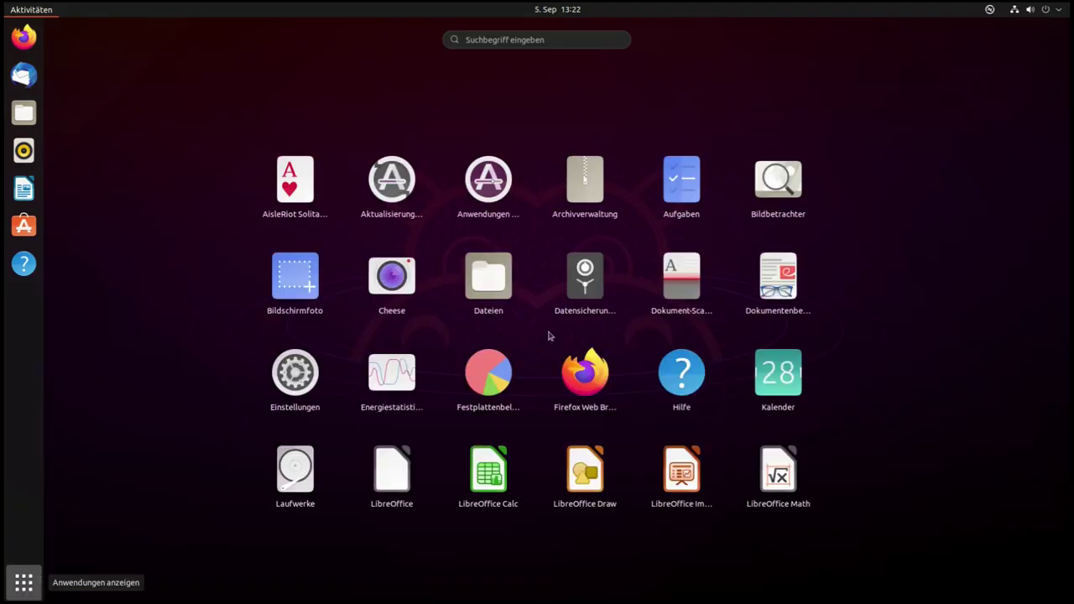
scroll(699, 304, down, 1)
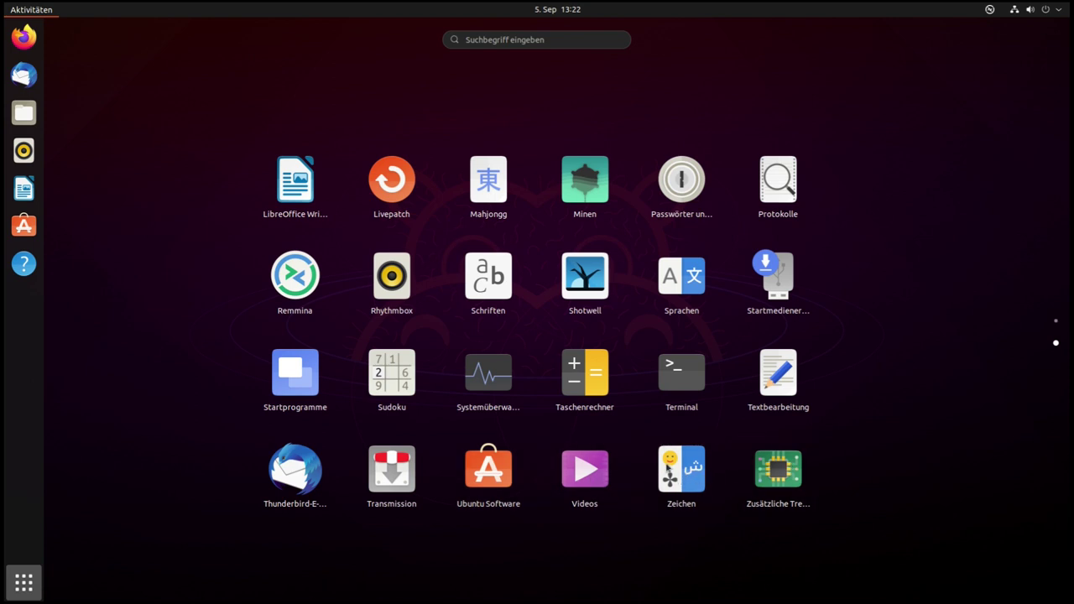
click(778, 465)
click(493, 476)
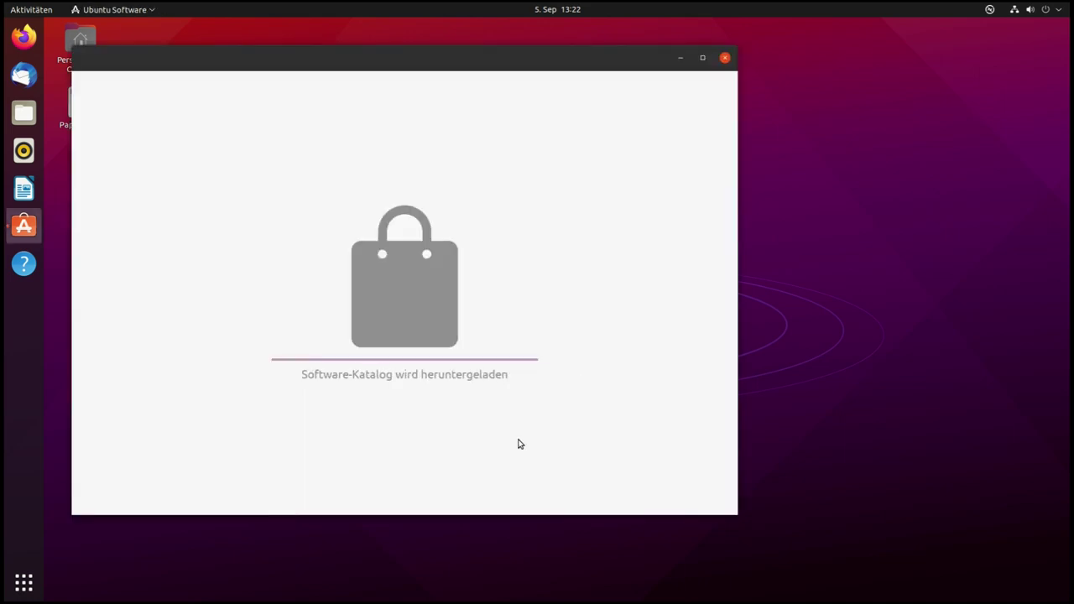
Reposition the Ubuntu Software window and return to the Erkunden overview after the catalogue loads
drag(431, 59, 518, 81)
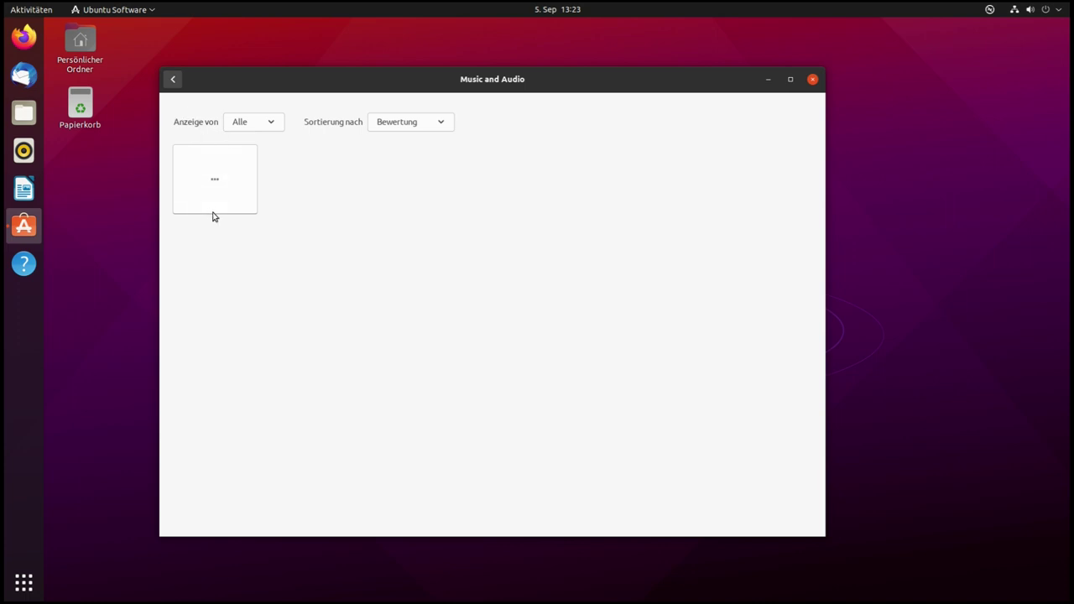
click(173, 79)
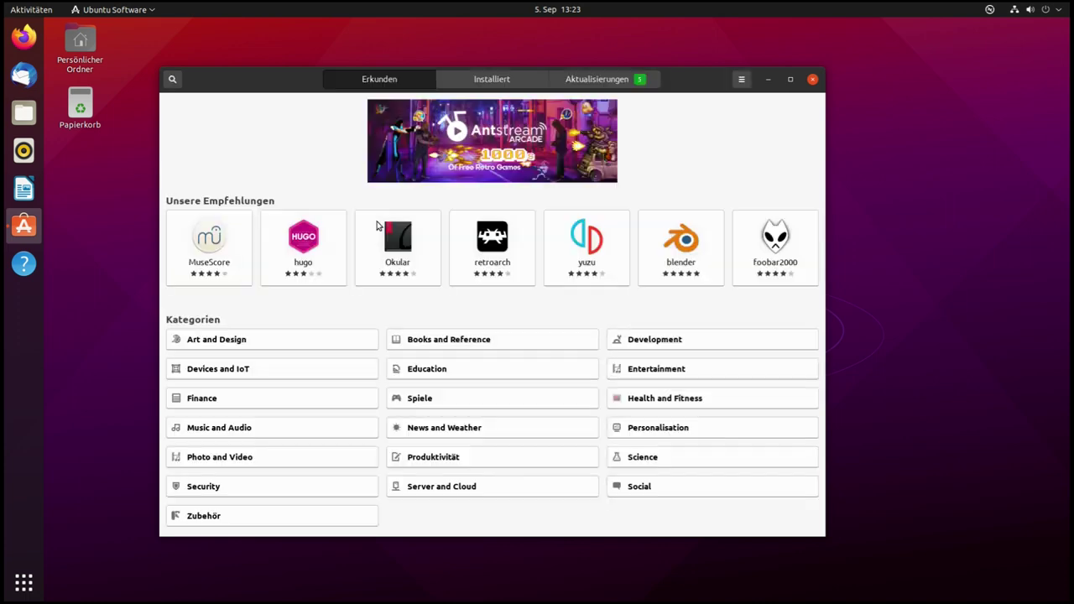
Open spotify from Music and Audio and review version 1.1.67.586.gbb5ef64e, proprietary licence and 172,3 MB size
click(226, 433)
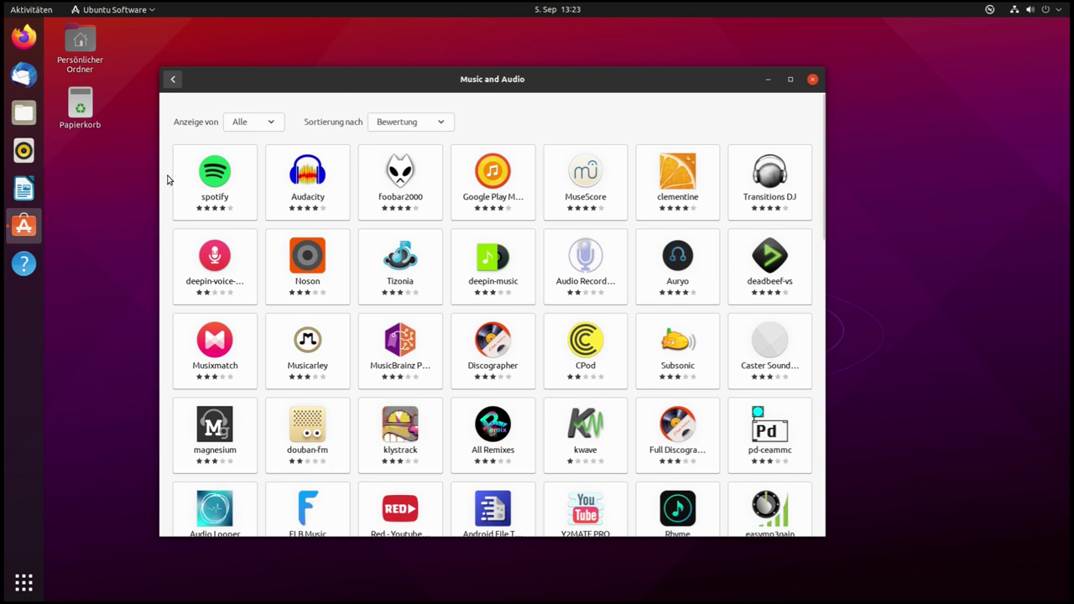
click(224, 195)
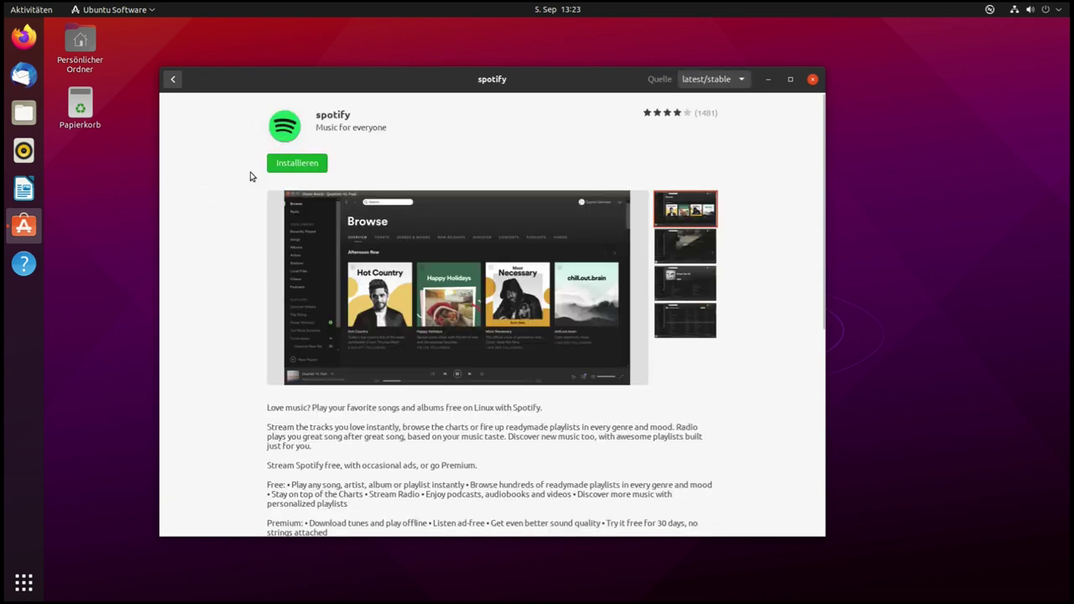
scroll(223, 202, down, 1)
scroll(222, 202, down, 5)
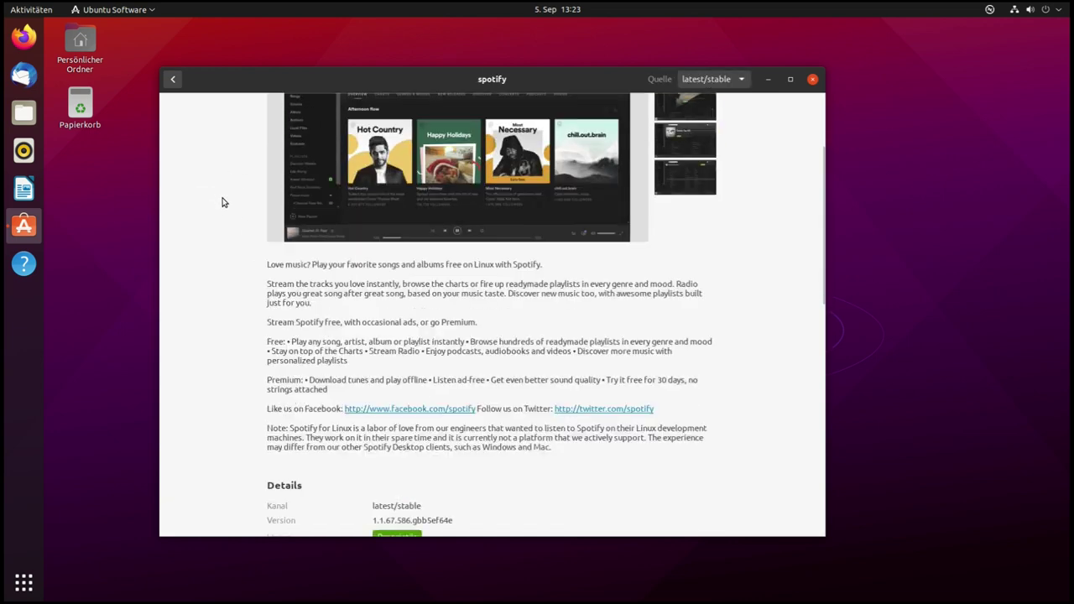
double_click(395, 413)
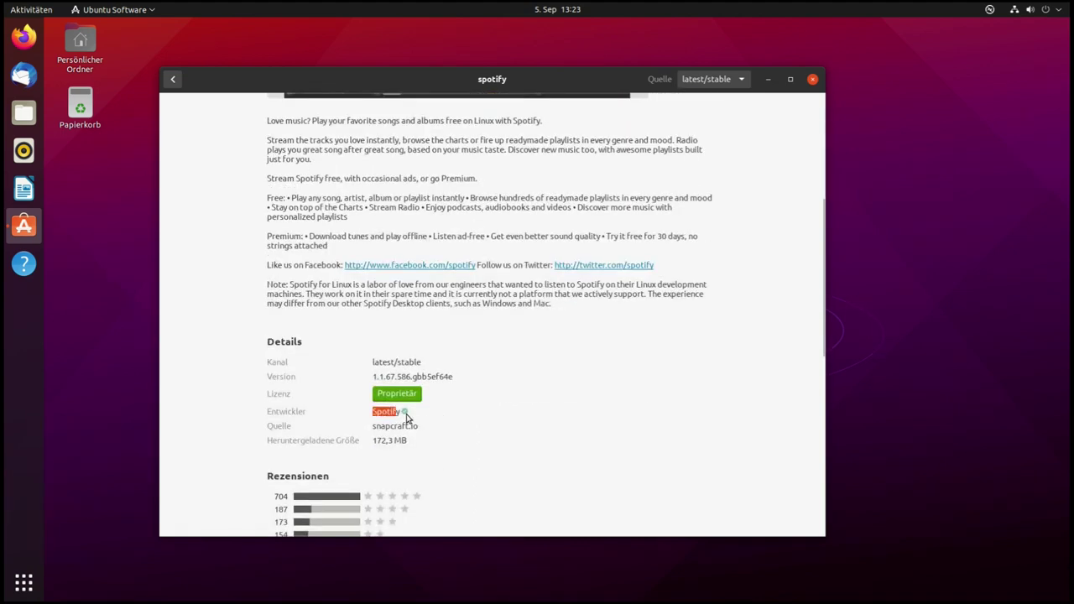
click(375, 413)
scroll(443, 445, up, 6)
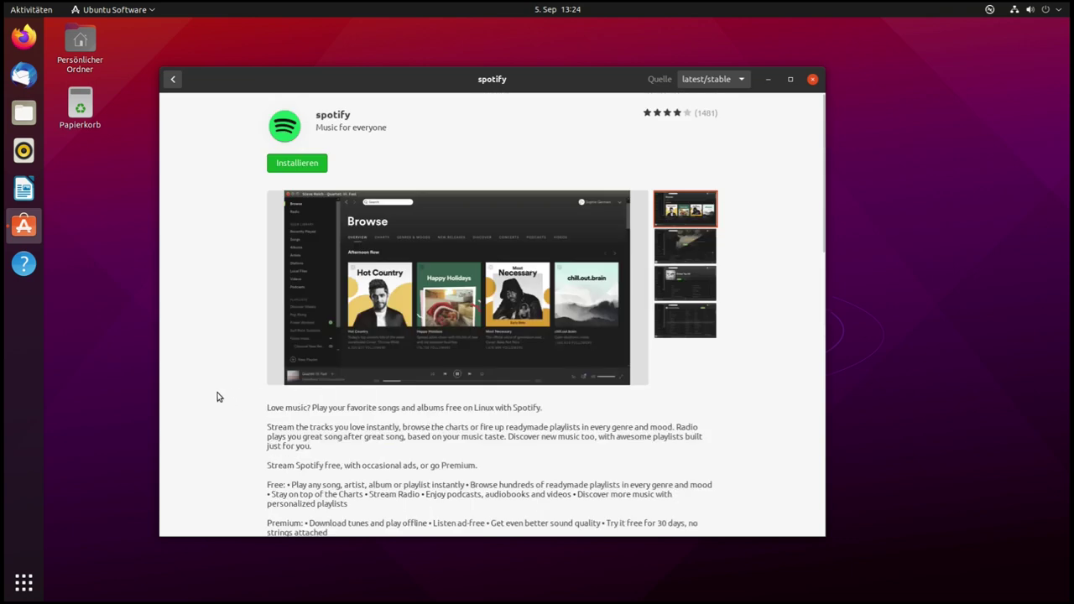
scroll(216, 396, down, 1)
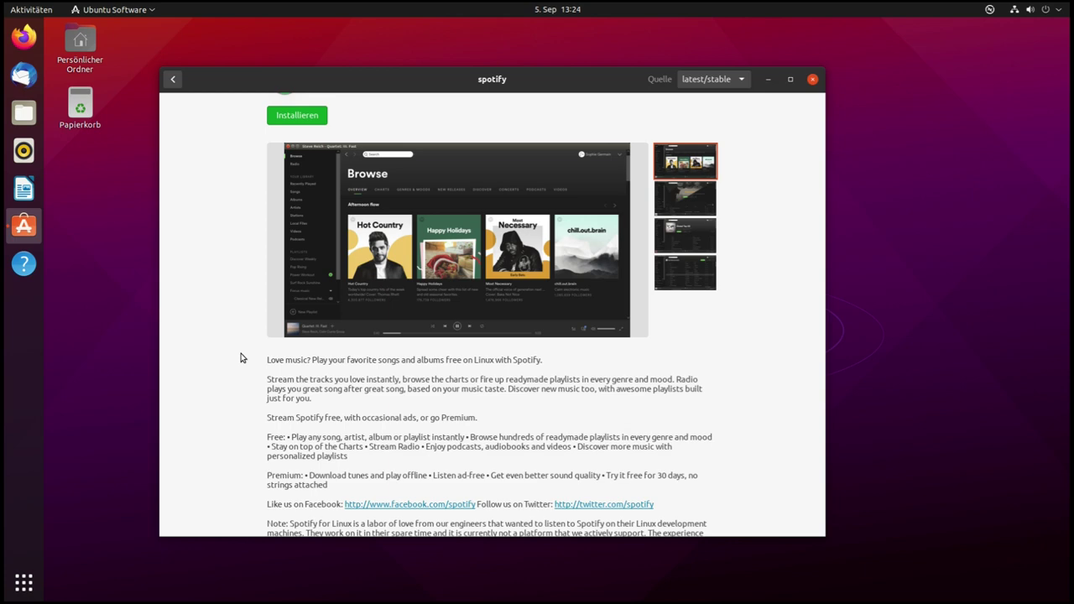
scroll(240, 358, down, 6)
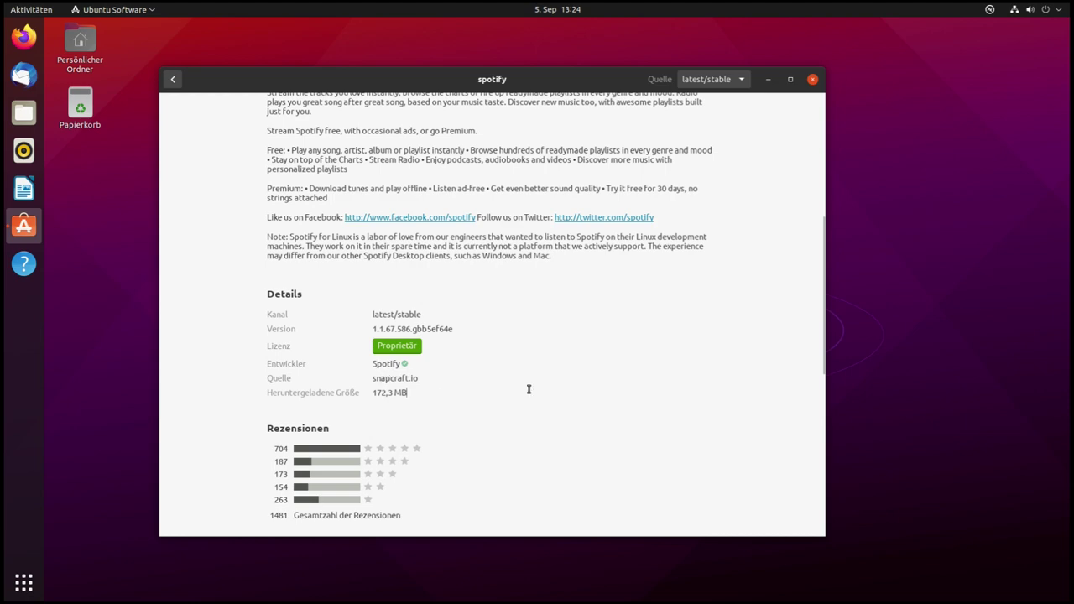
scroll(528, 389, up, 8)
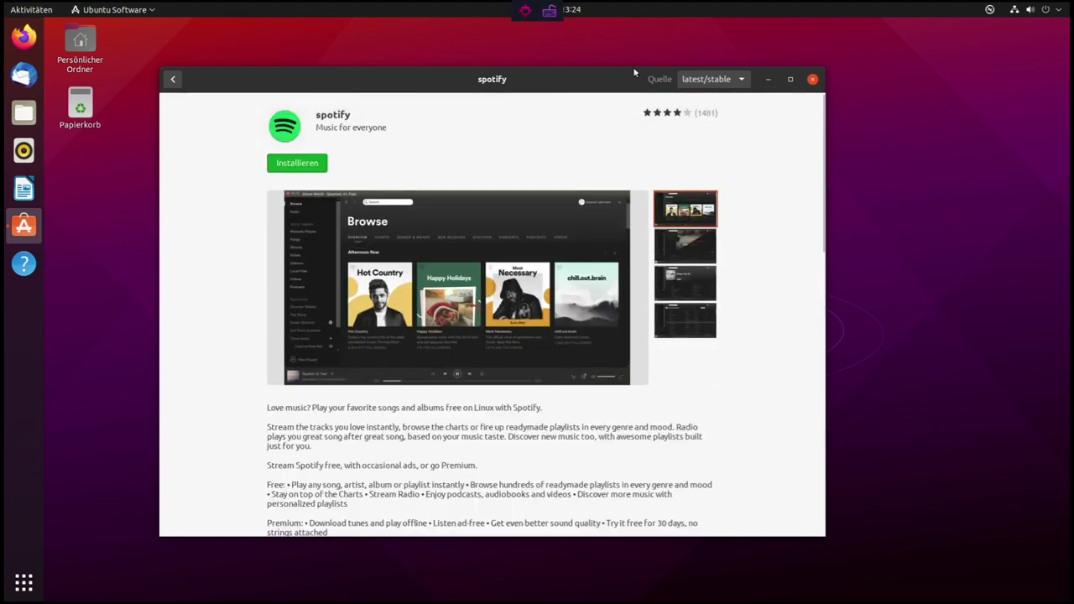
click(722, 81)
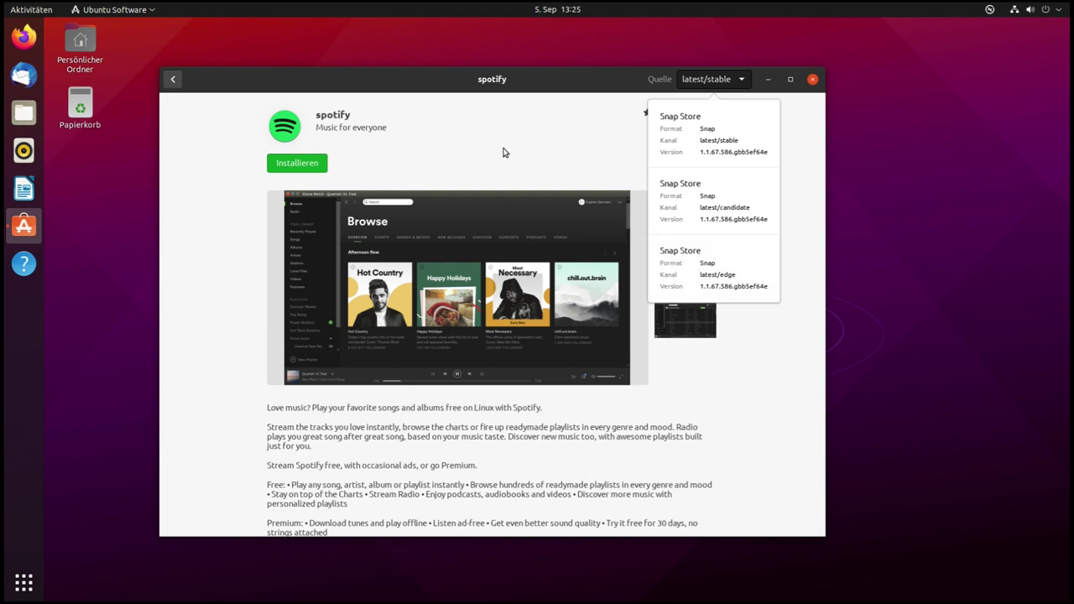
scroll(503, 252, down, 5)
click(421, 324)
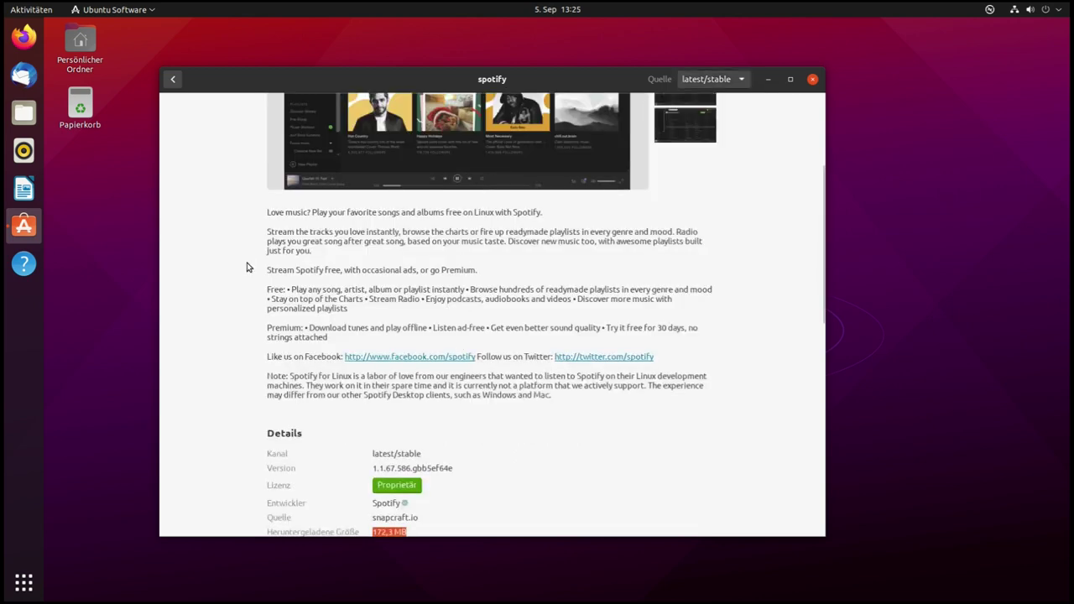
scroll(246, 267, up, 5)
scroll(247, 267, down, 5)
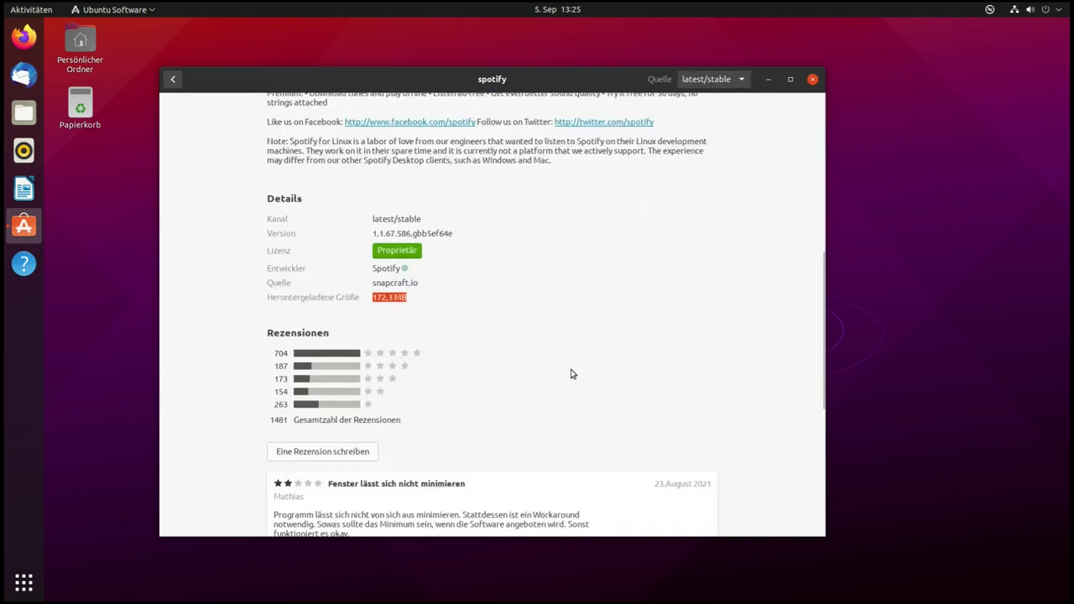
scroll(752, 304, up, 5)
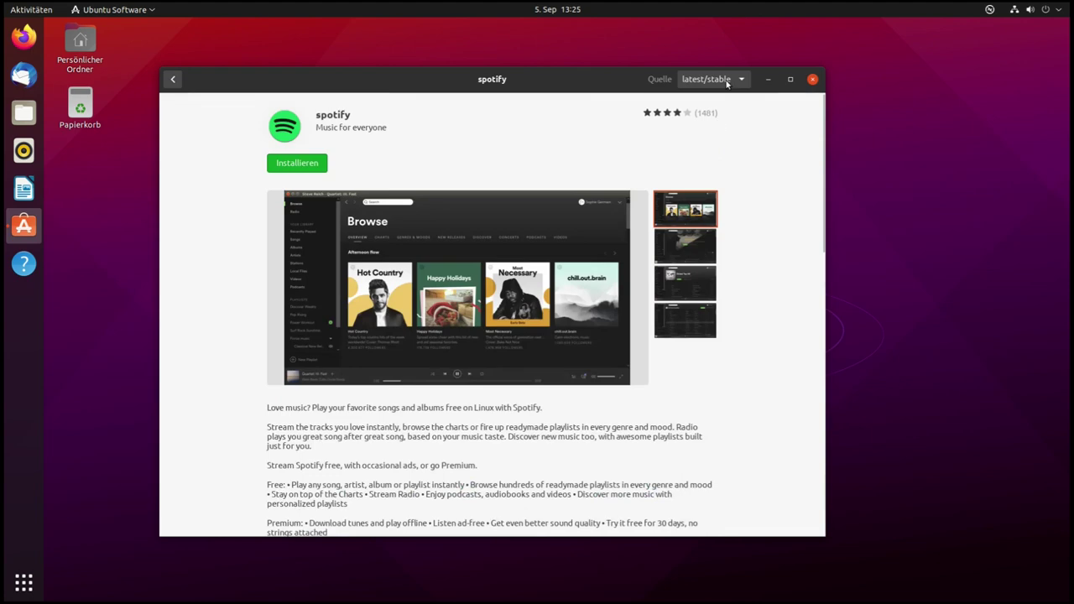
click(727, 83)
scroll(162, 215, down, 4)
click(162, 214)
scroll(162, 215, up, 5)
Start the Spotify installation and authorise it with the account password
click(298, 168)
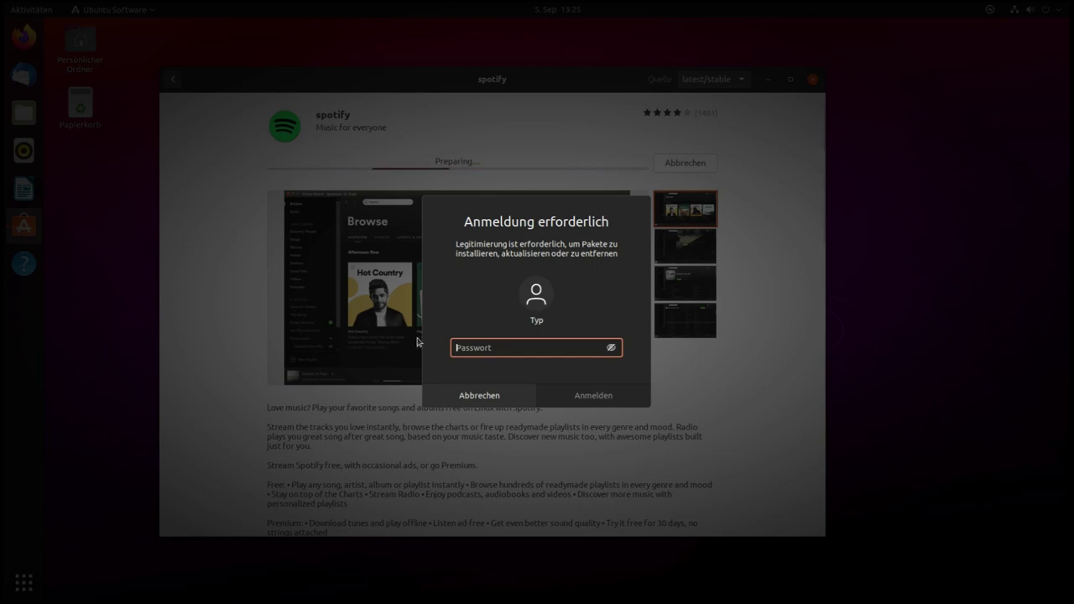
text(•••)
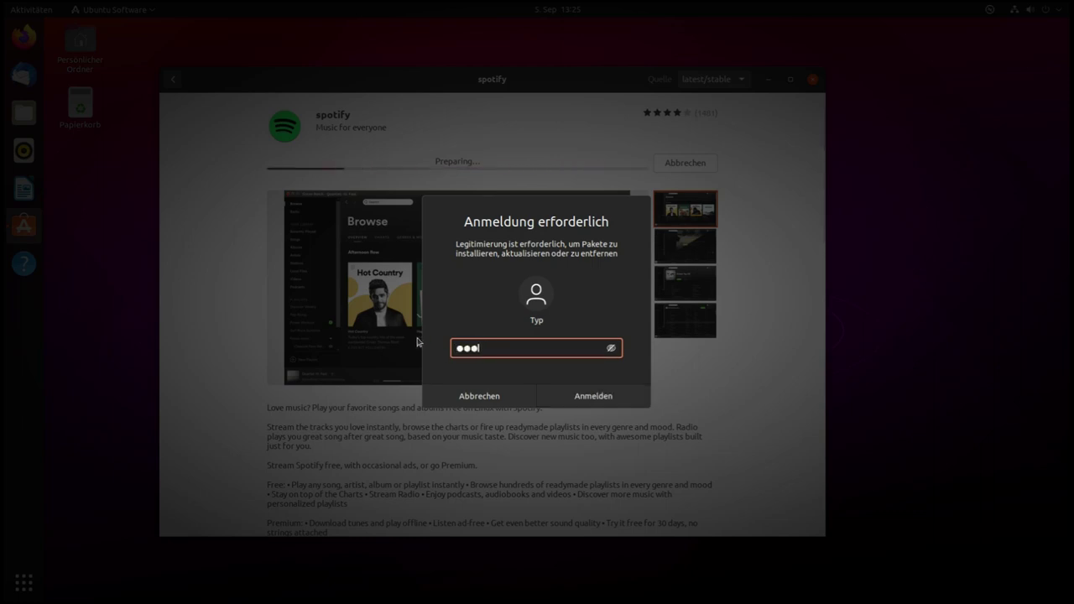
key(Return)
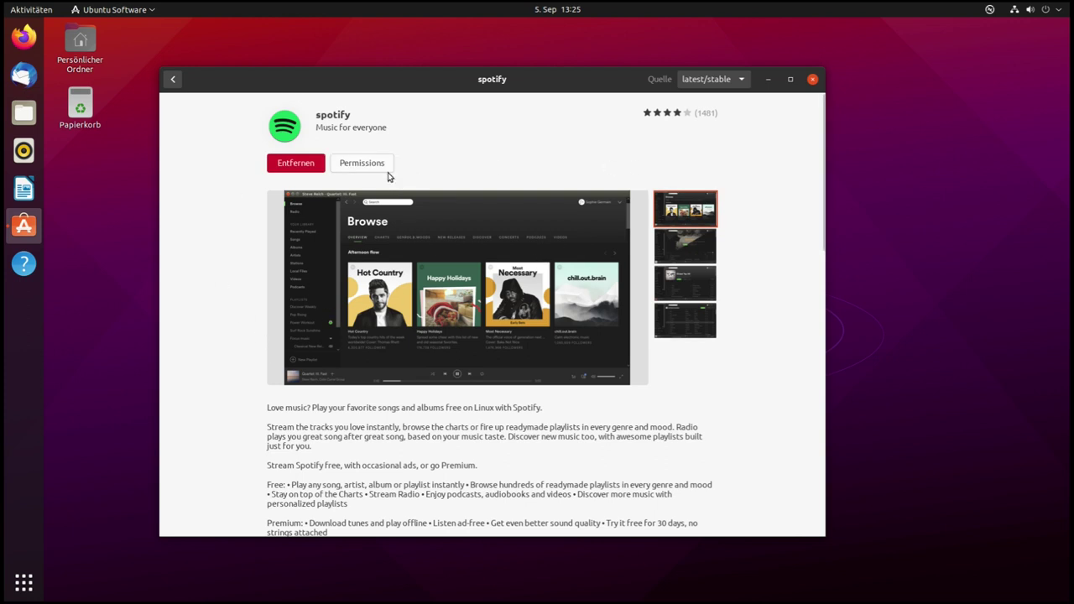
click(363, 165)
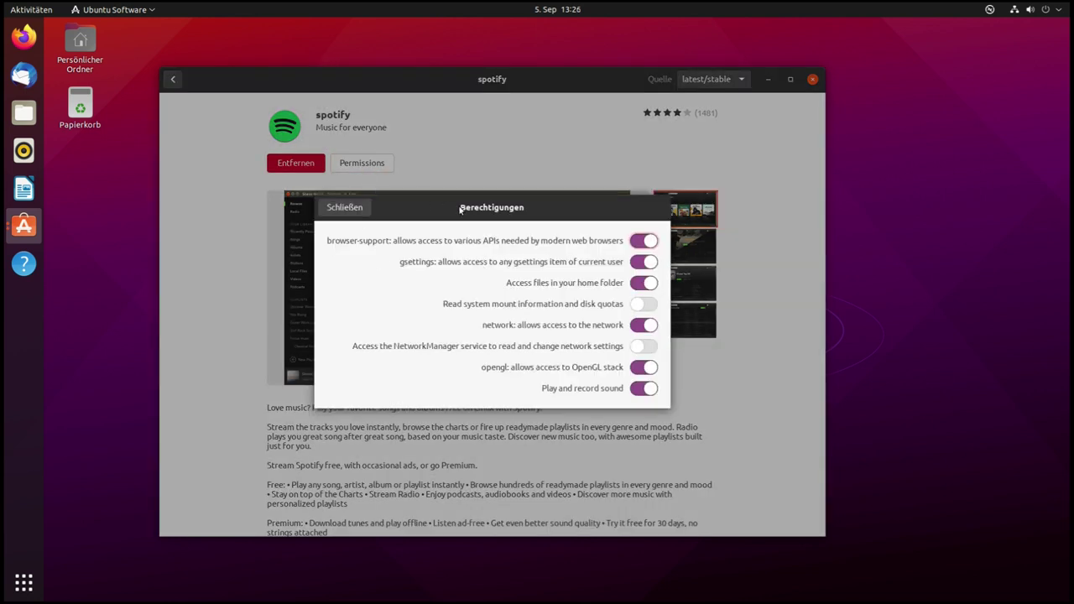
drag(456, 210, 439, 217)
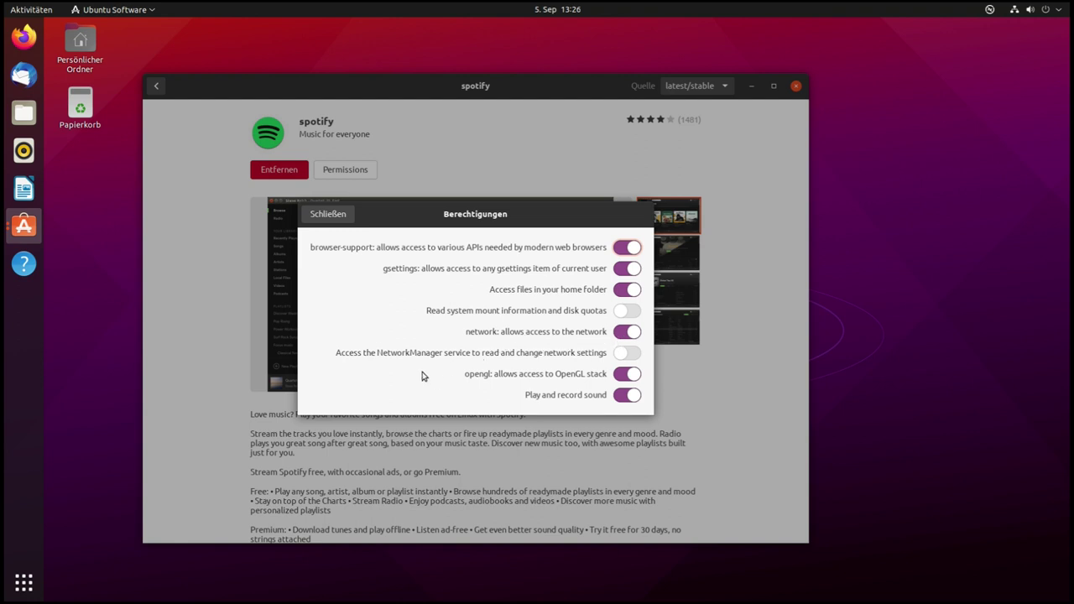
click(336, 214)
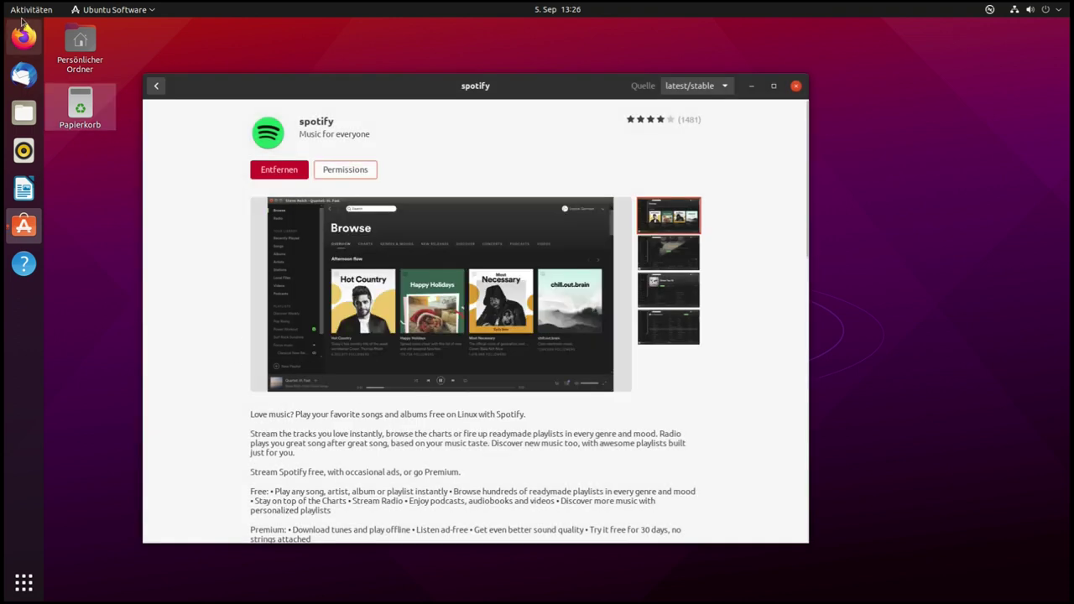
click(24, 583)
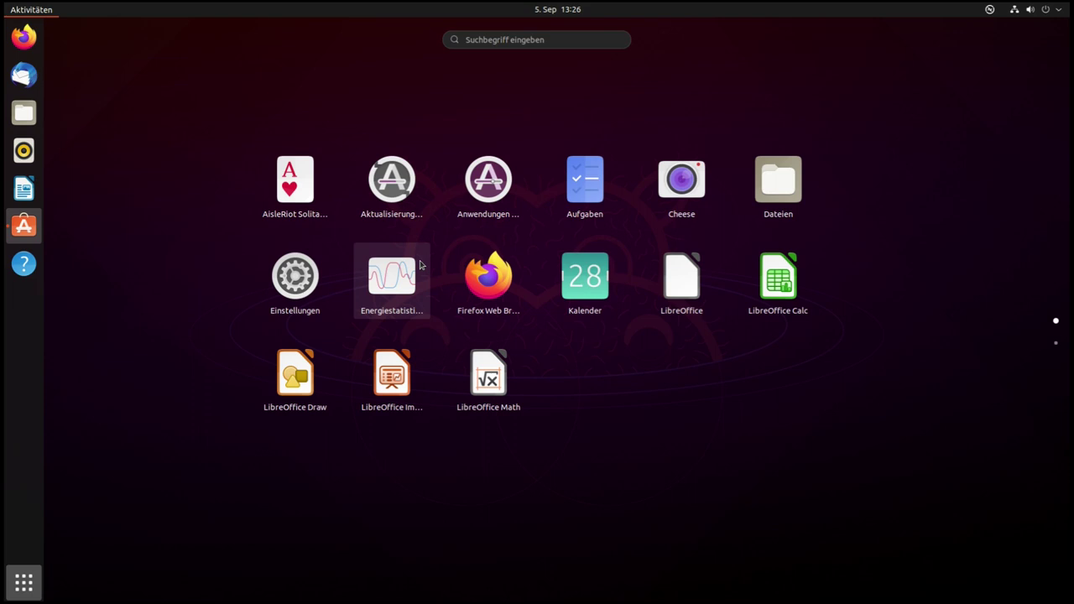
scroll(420, 266, down, 1)
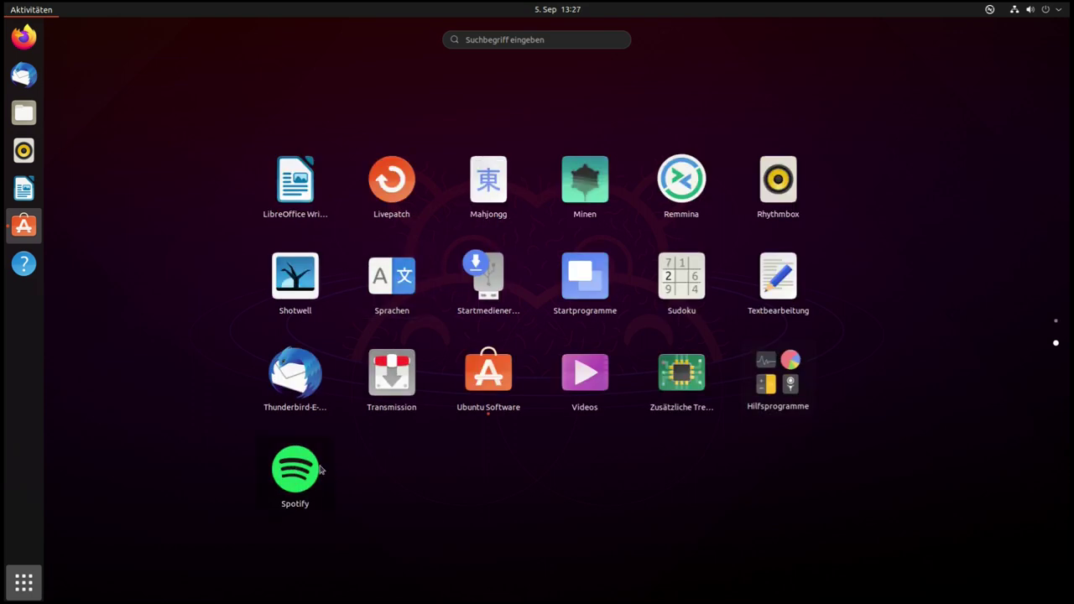
click(295, 472)
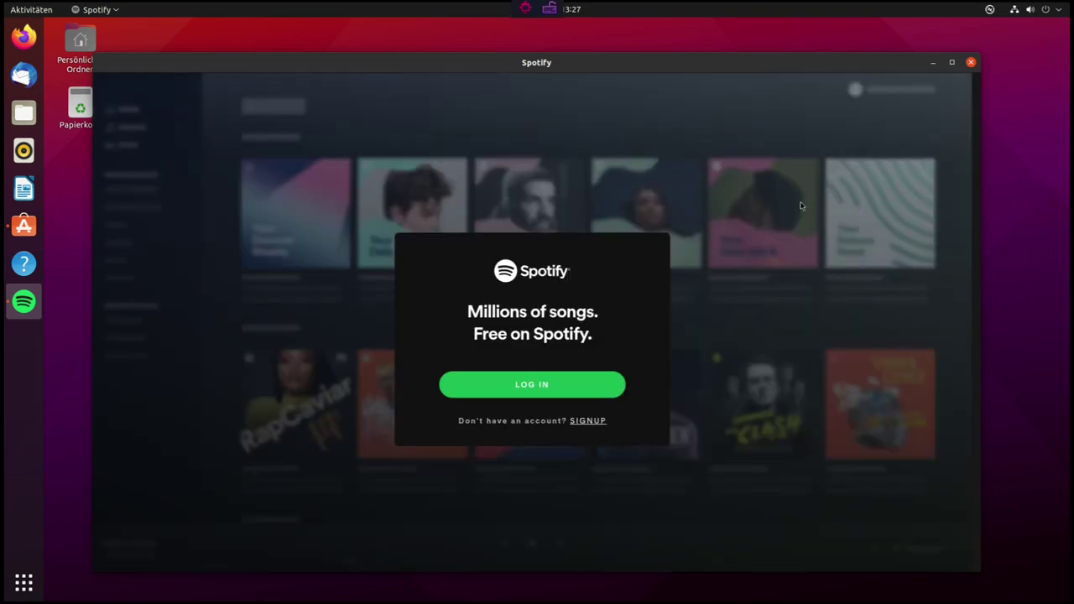
click(971, 63)
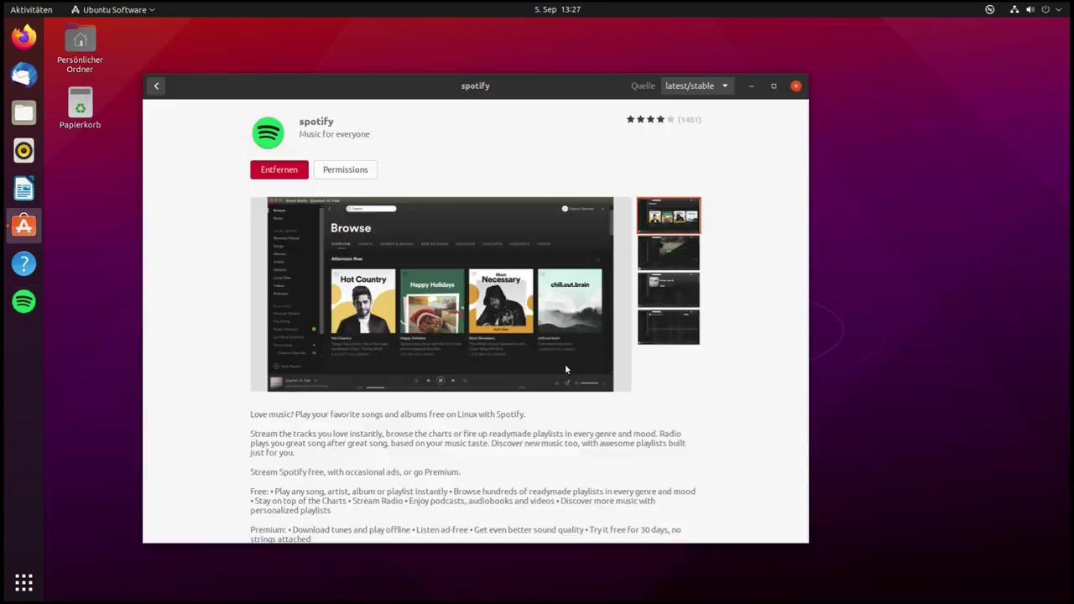
Uninstall Spotify via Entfernen, confirm the removal, and go back to the Music and Audio list
click(280, 170)
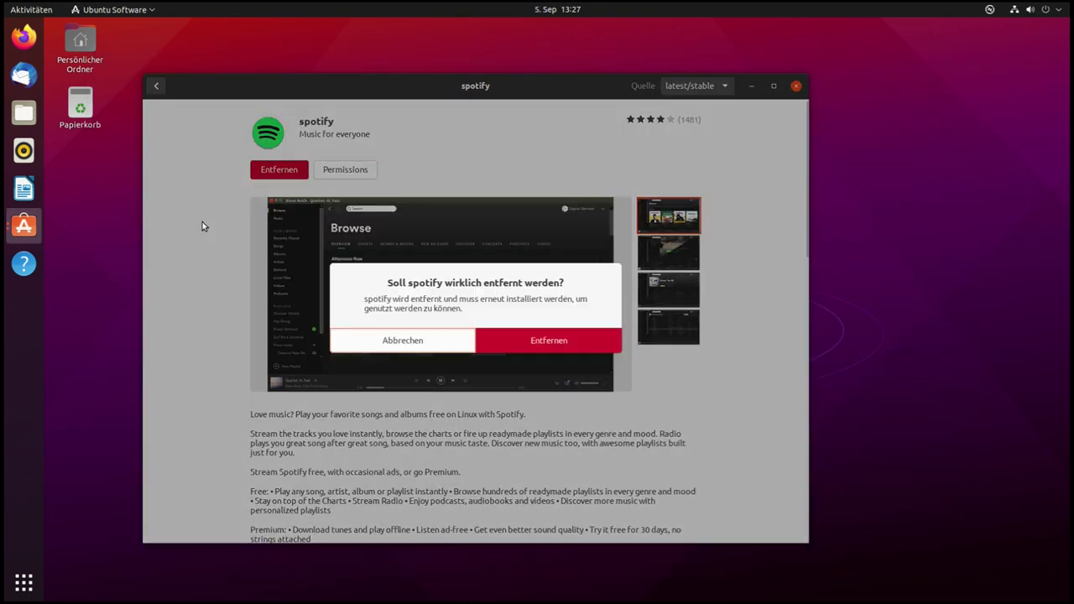
click(527, 334)
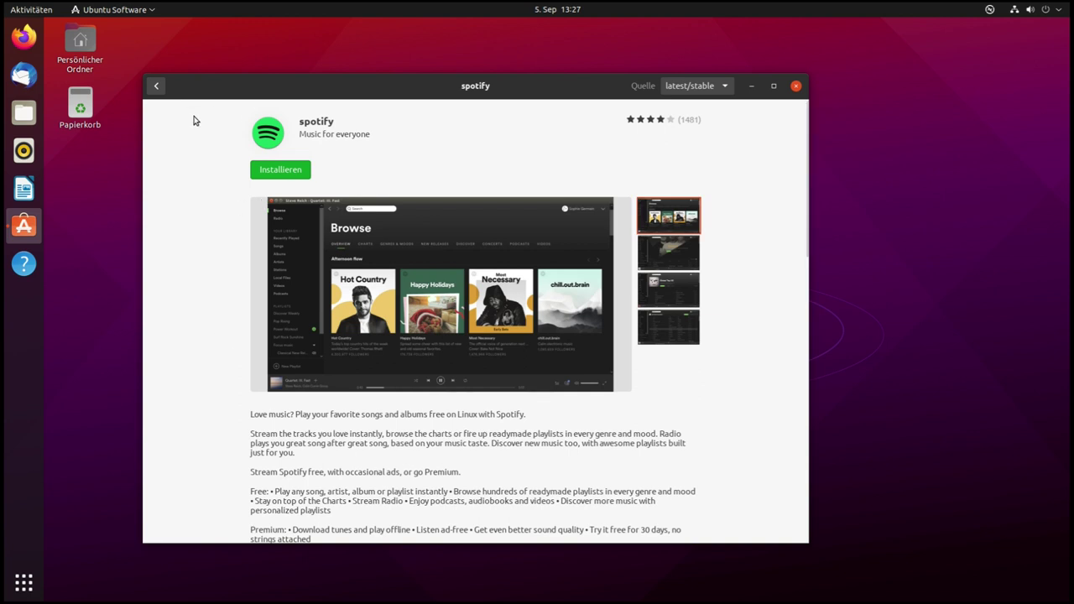
key(alt+Left)
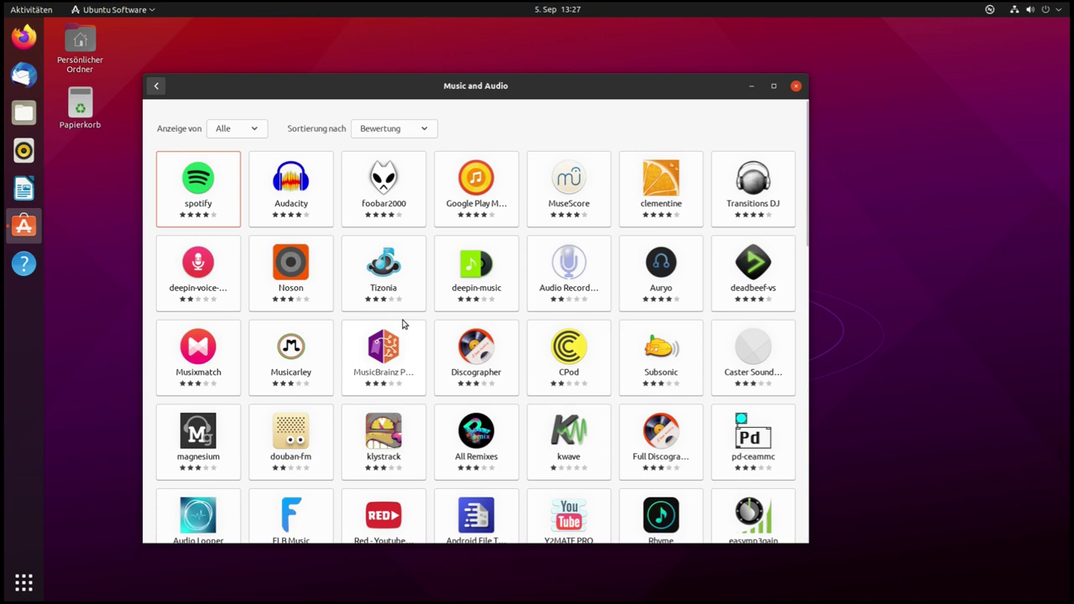
Return to Erkunden and install all five pending updates from the Aktualisierungen tab
scroll(515, 386, down, 5)
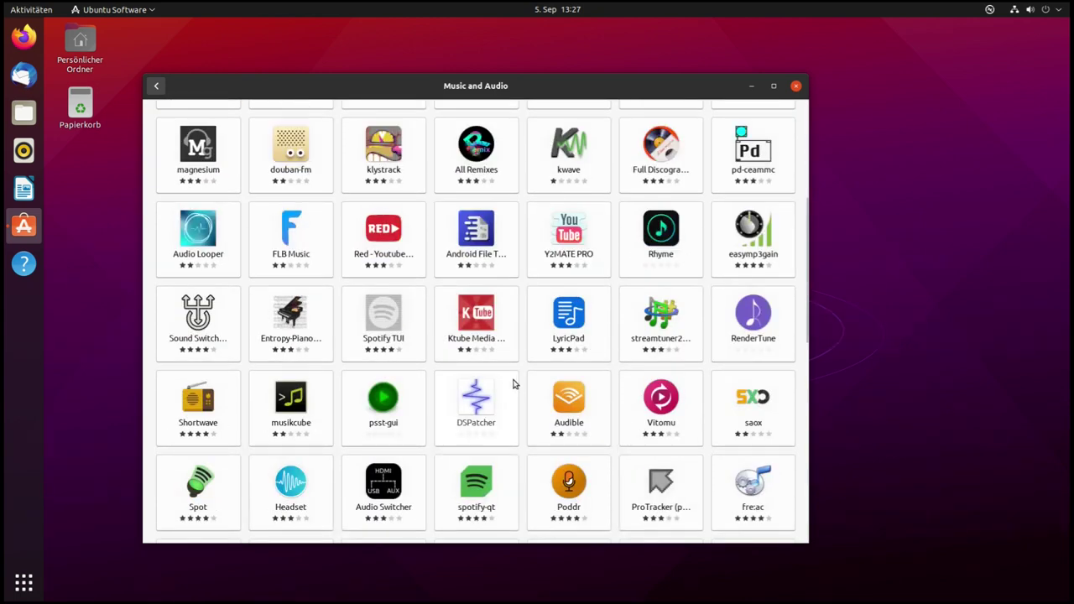
scroll(516, 392, up, 5)
key(alt+Left)
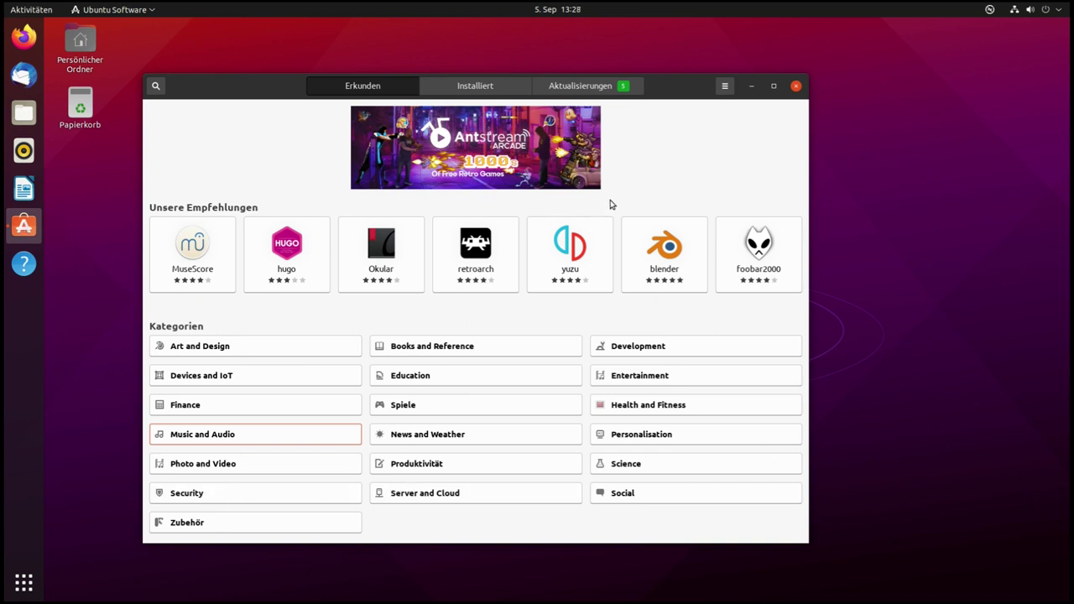
click(577, 91)
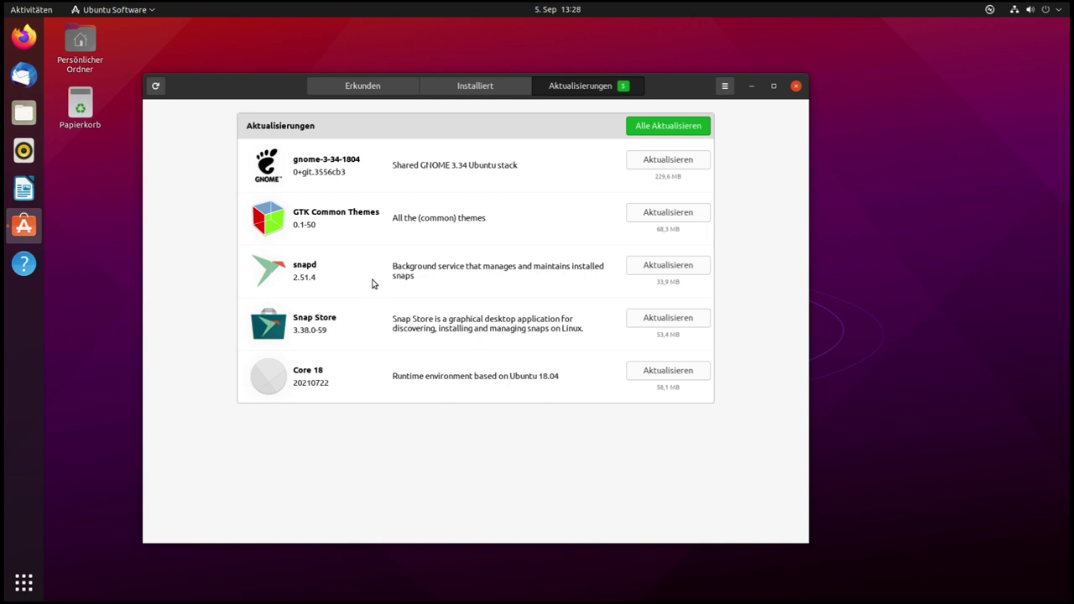
click(672, 126)
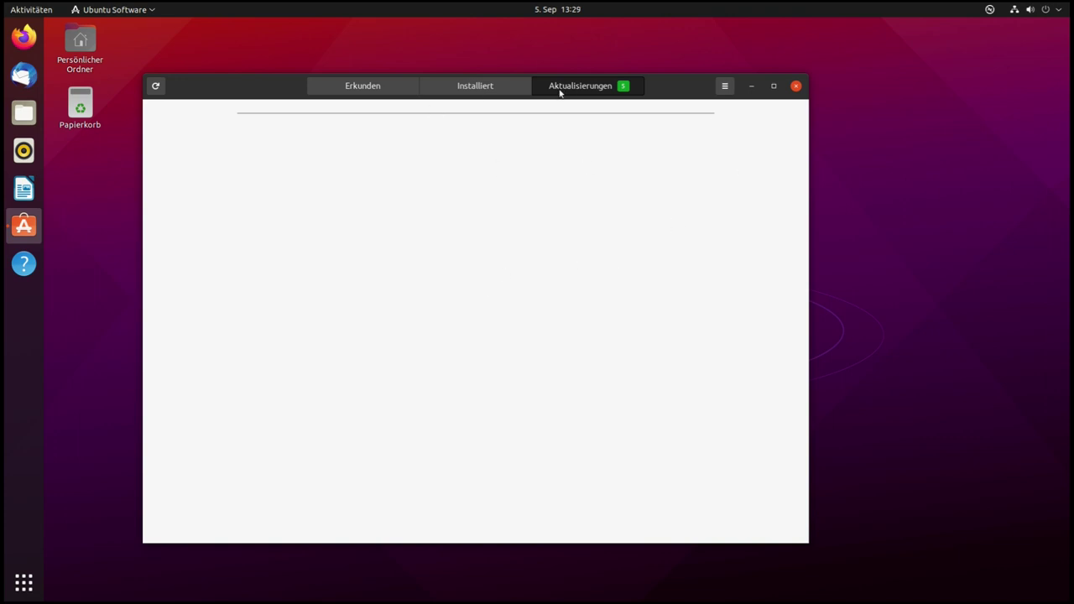
Scroll through the Installiert tab's full list of installed applications
click(473, 87)
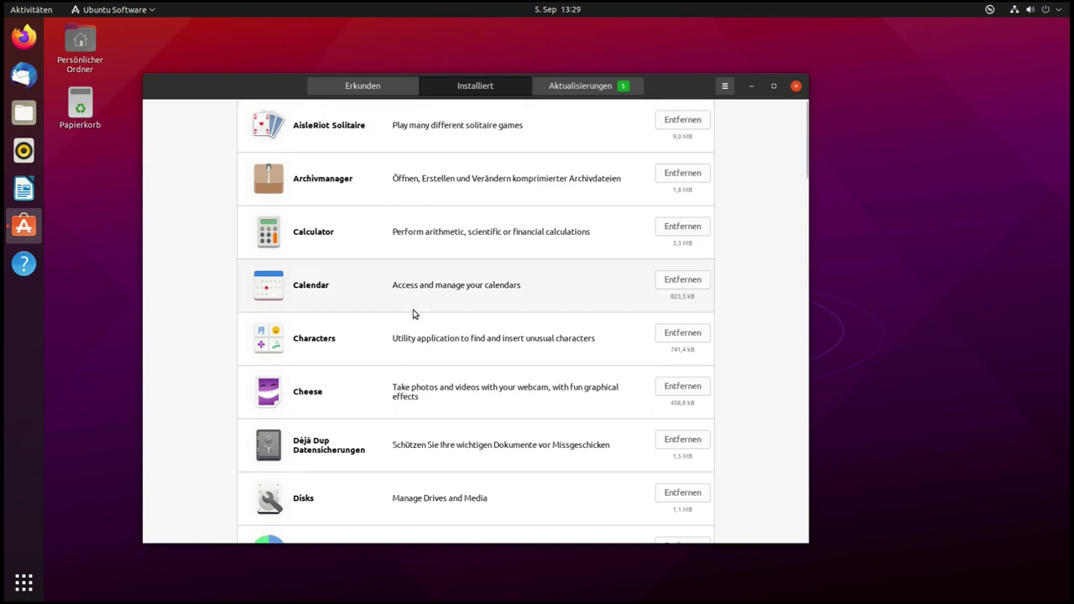
scroll(414, 310, down, 3)
scroll(416, 307, down, 8)
scroll(416, 307, down, 6)
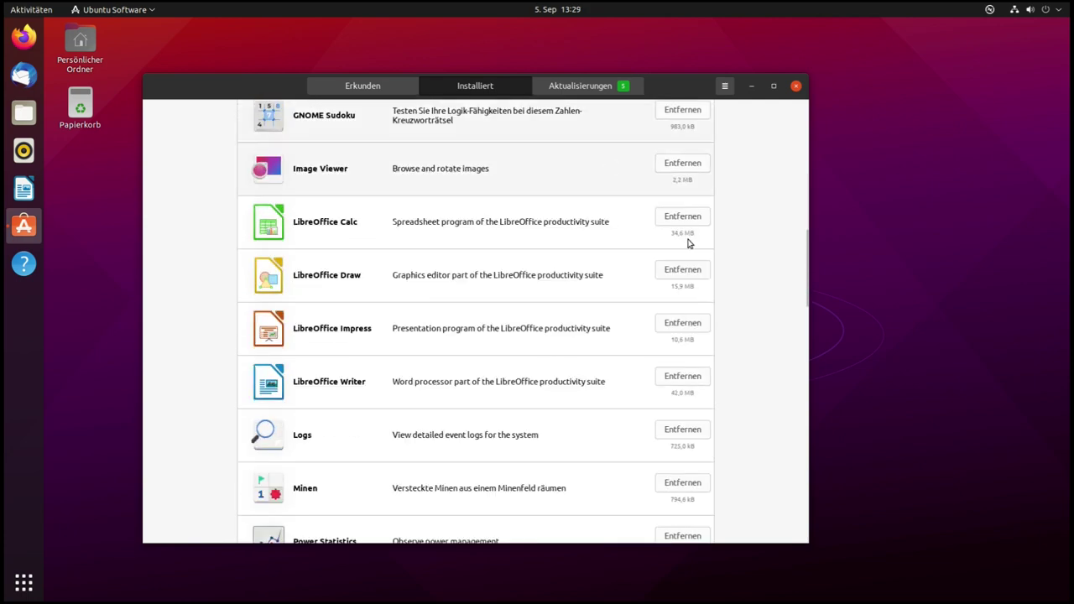
scroll(487, 289, down, 7)
scroll(483, 313, down, 7)
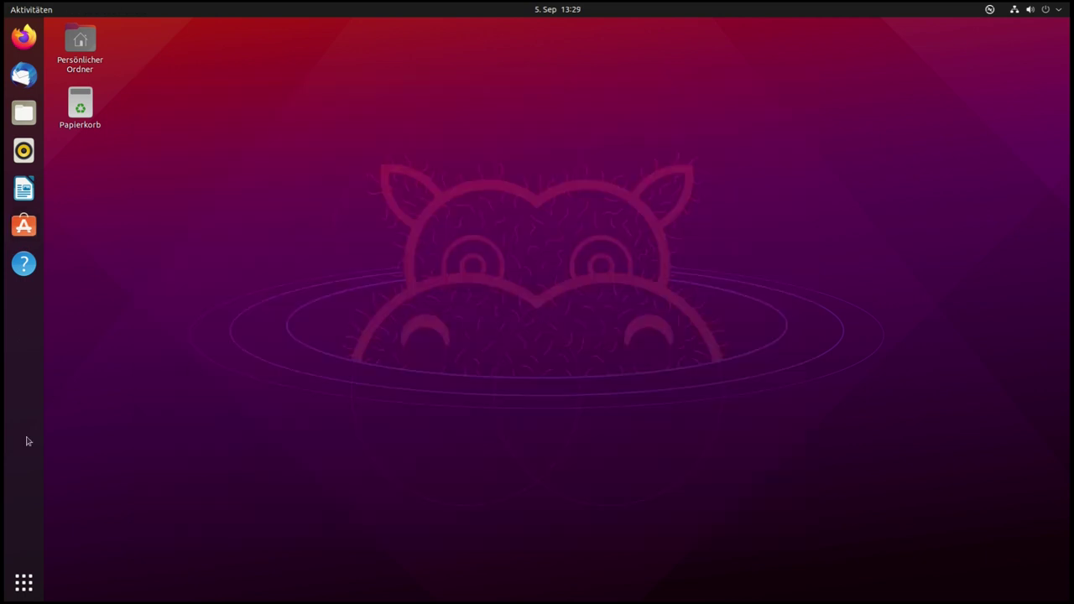
Browse the application overview, including a look inside the Hilfsprogramme folder
click(23, 583)
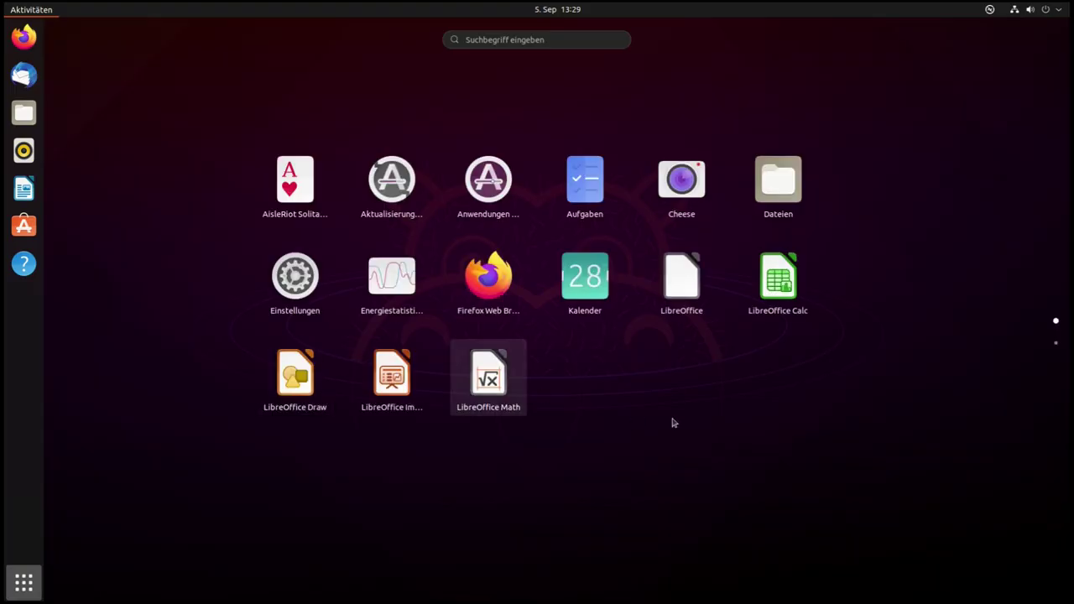
scroll(673, 424, down, 1)
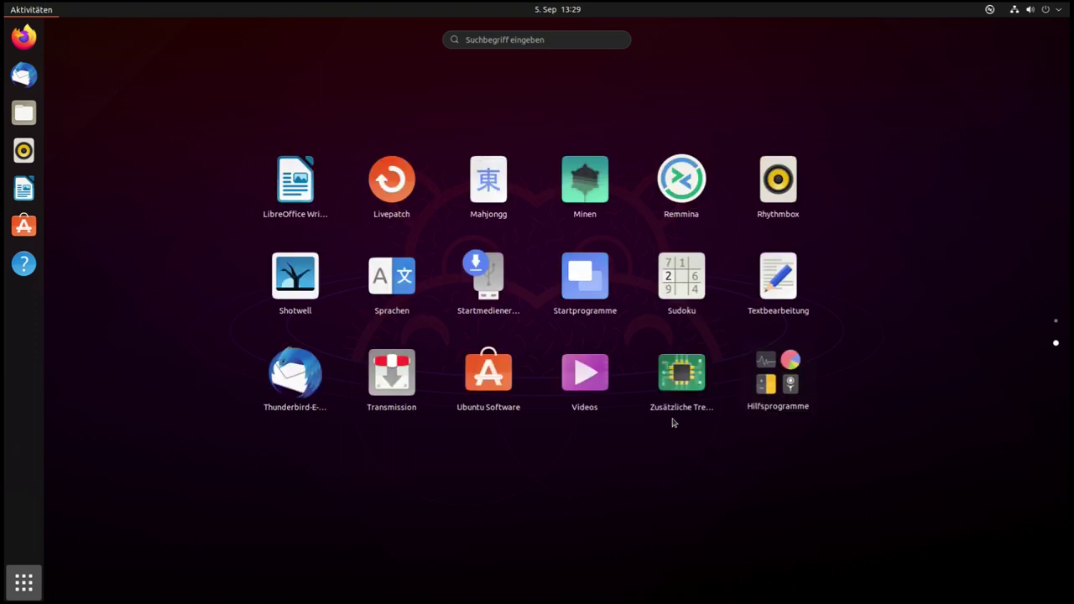
click(24, 583)
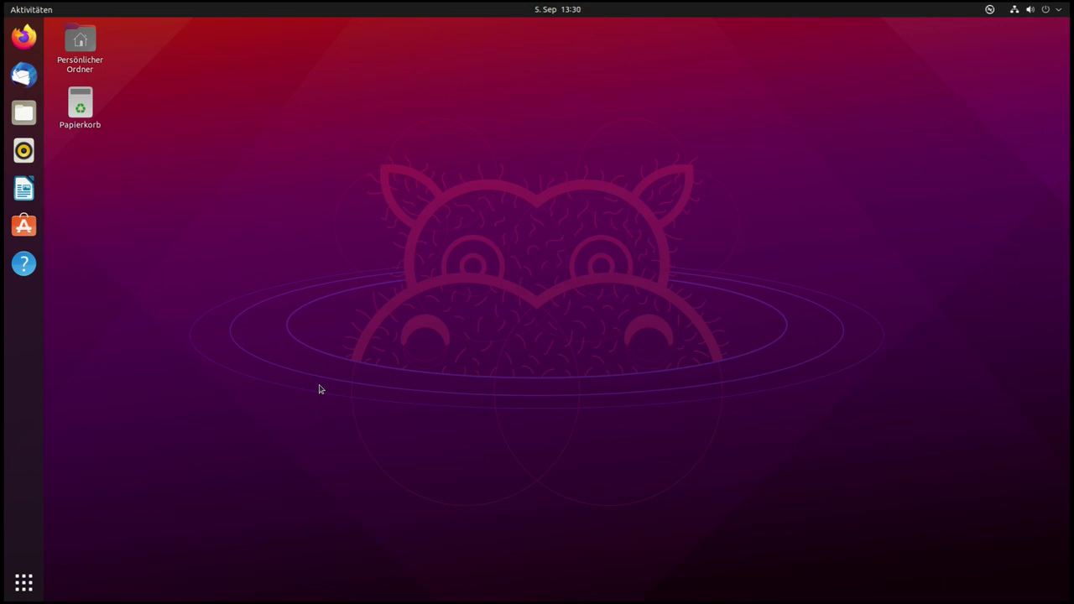
click(40, 578)
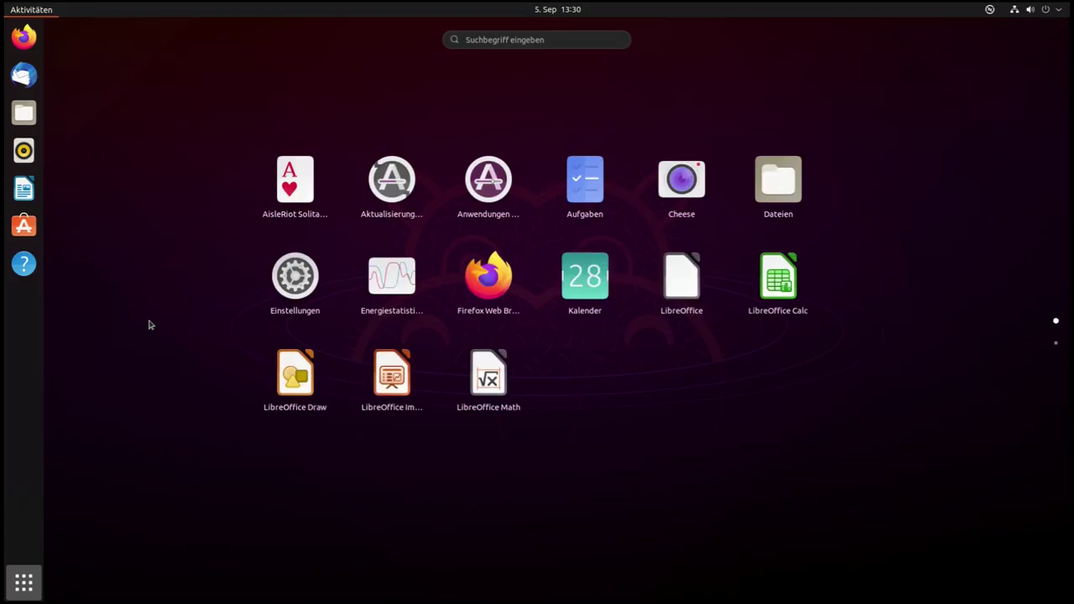
scroll(575, 308, down, 1)
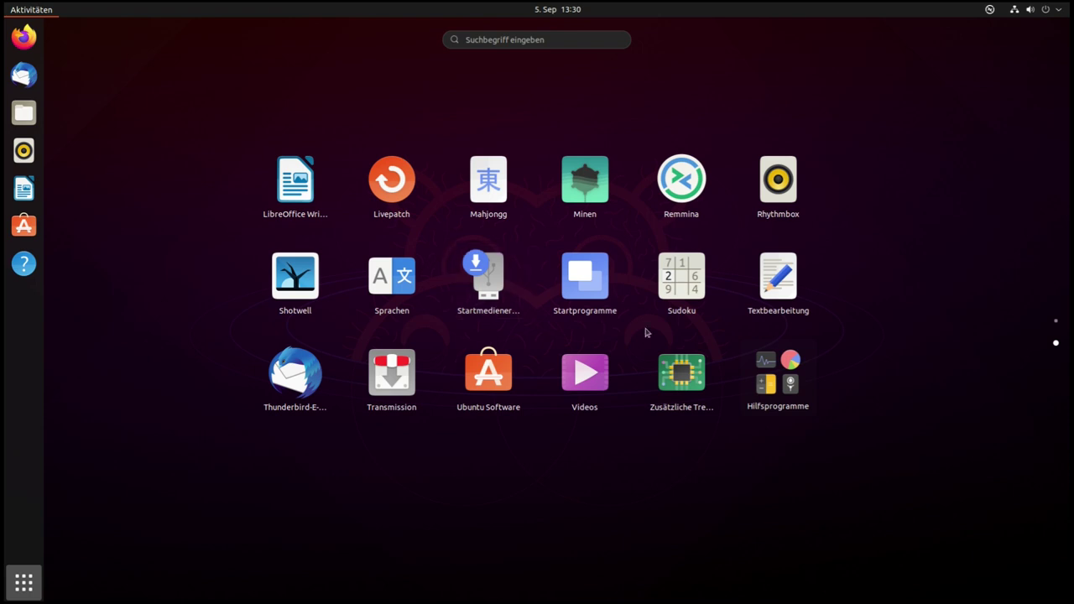
scroll(595, 318, up, 1)
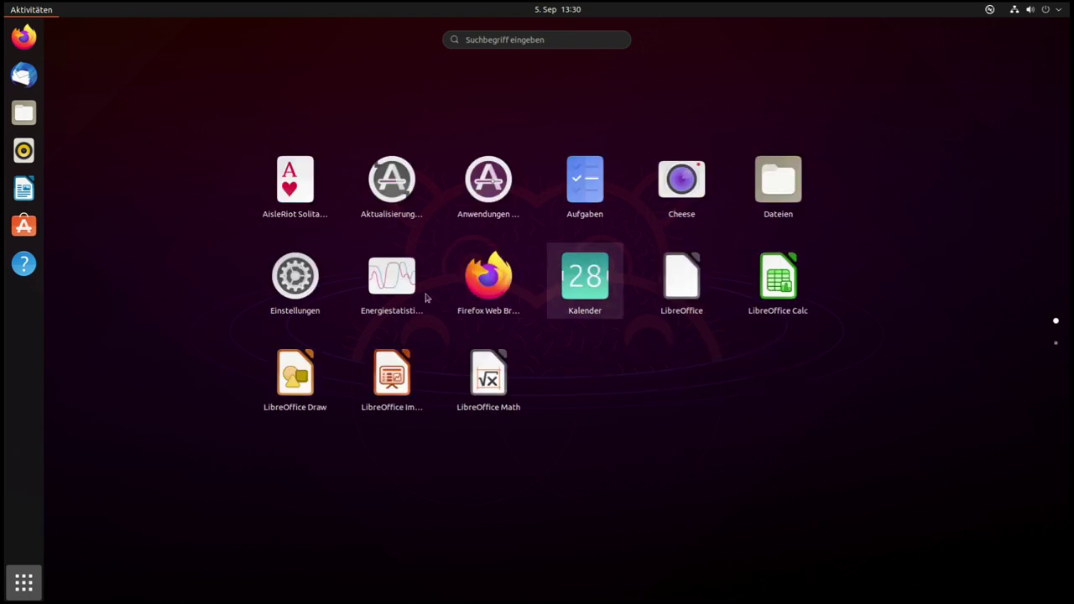
scroll(414, 182, down, 1)
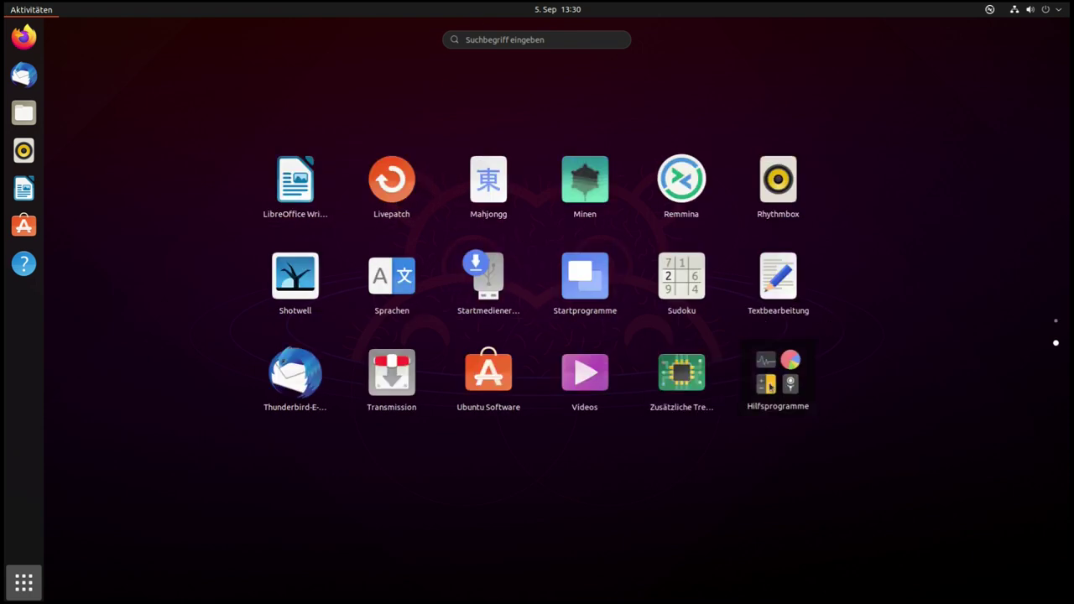
click(781, 382)
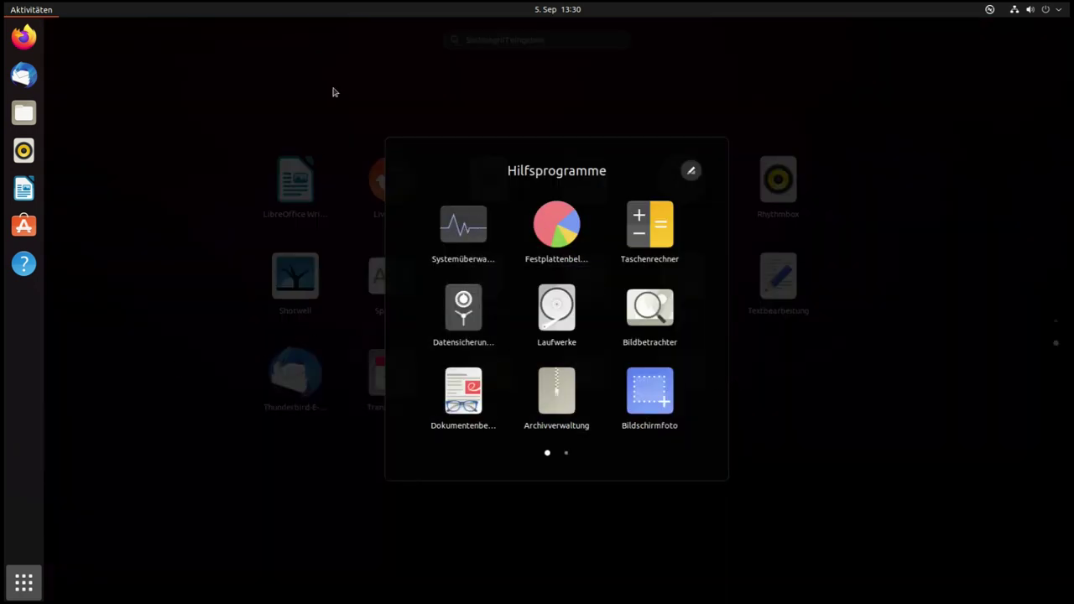
click(312, 148)
Search the overview for 'terminal' and launch Terminal
click(519, 41)
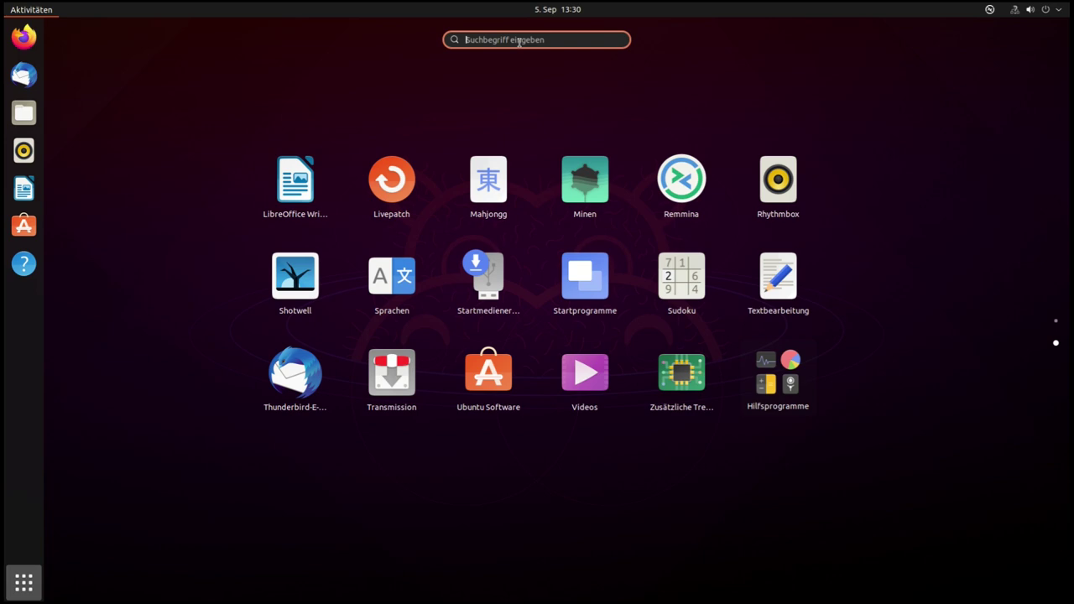
text(terminal)
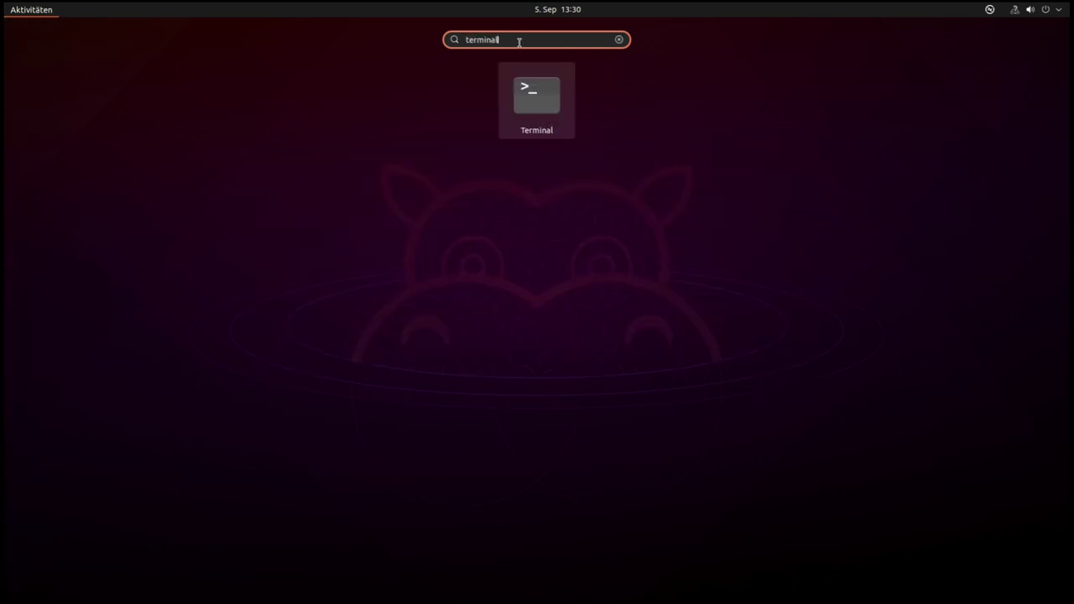
key(Return)
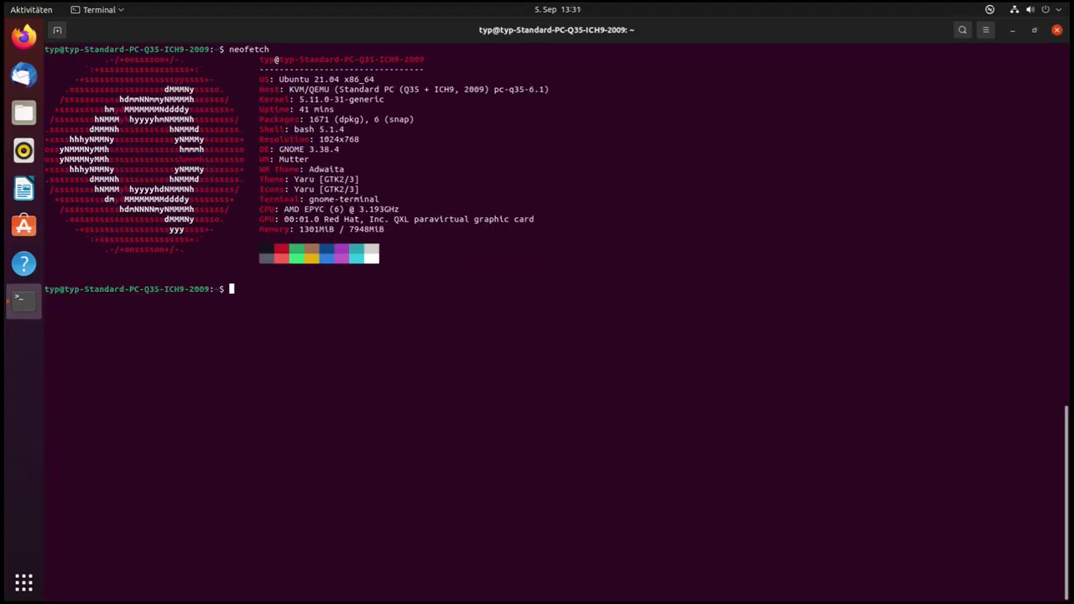